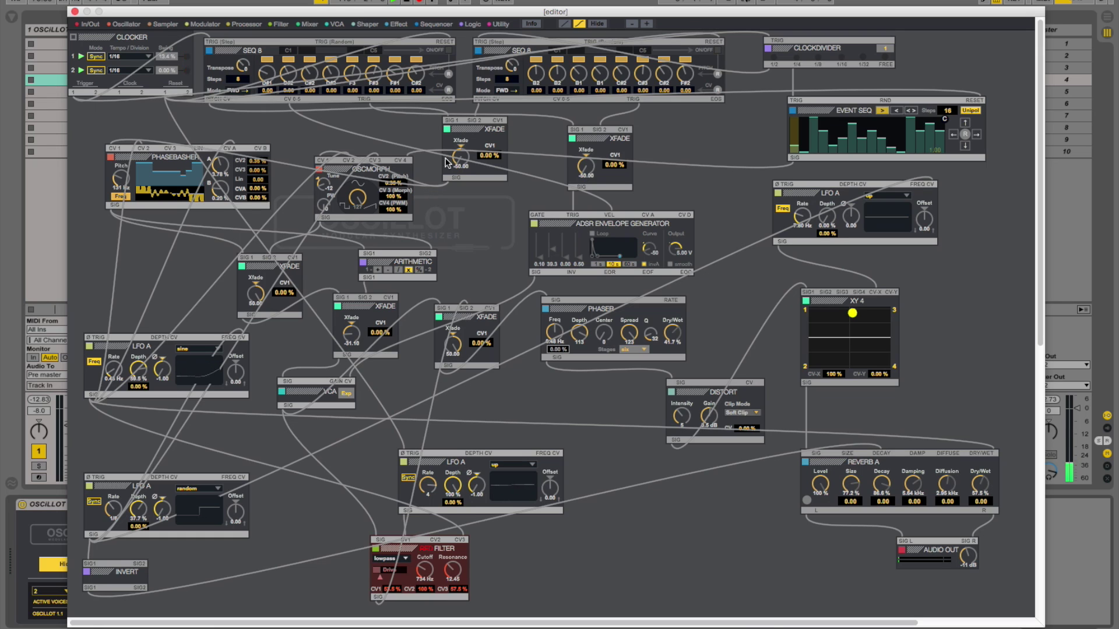
{"action": "left_click", "coordinate": [249, 25]}
{"action": "left_click", "coordinate": [210, 26]}
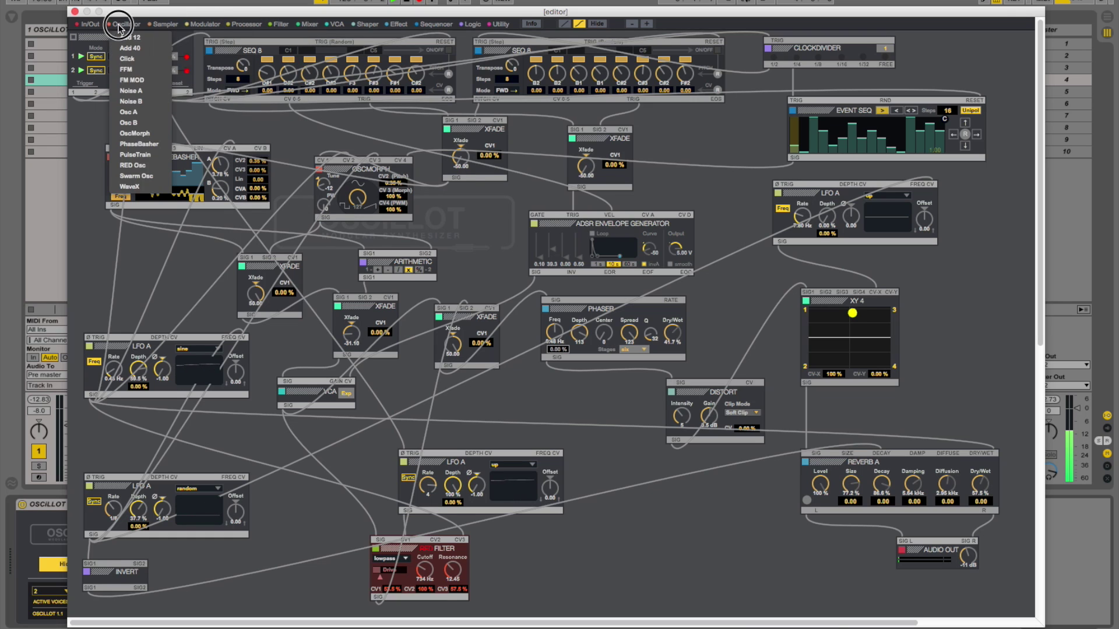
{"action": "left_click", "coordinate": [450, 27]}
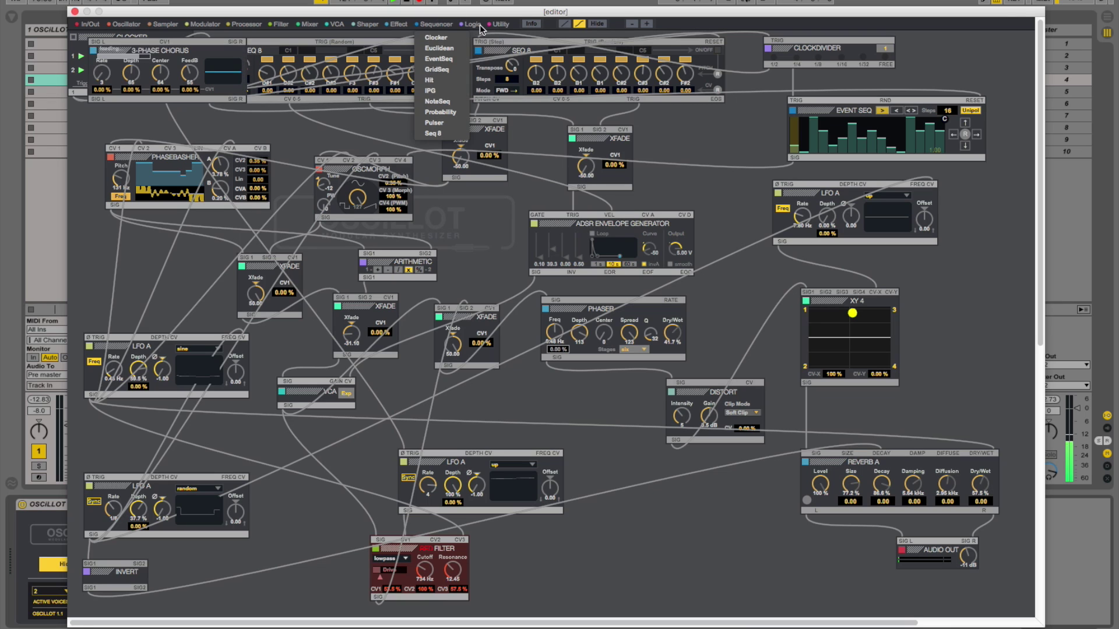
{"action": "left_click", "coordinate": [120, 55]}
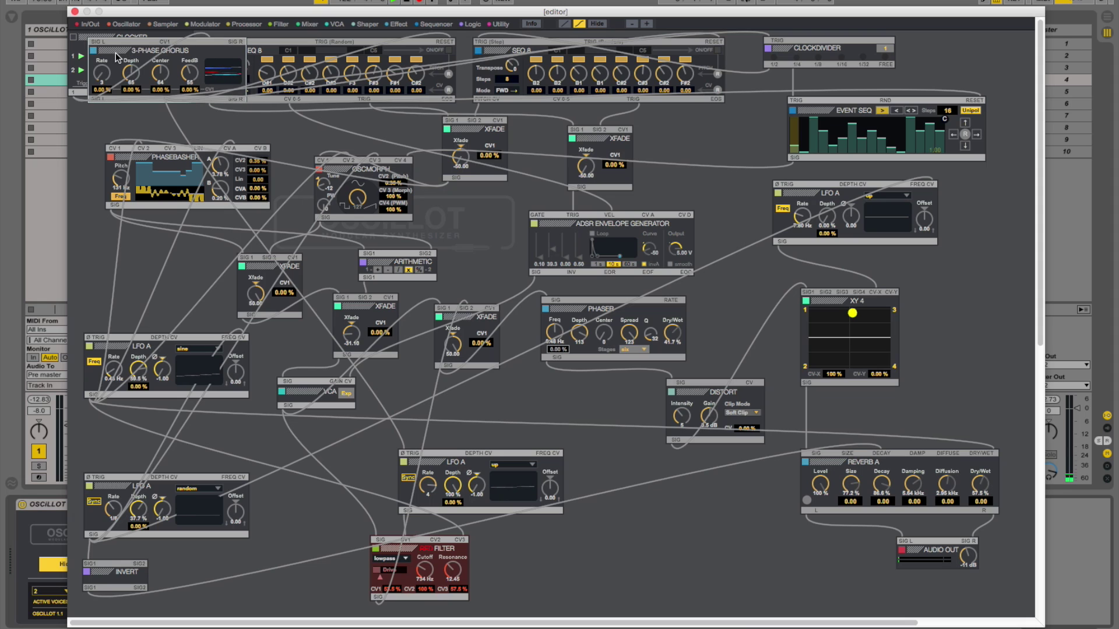
{"action": "key", "text": "Delete"}
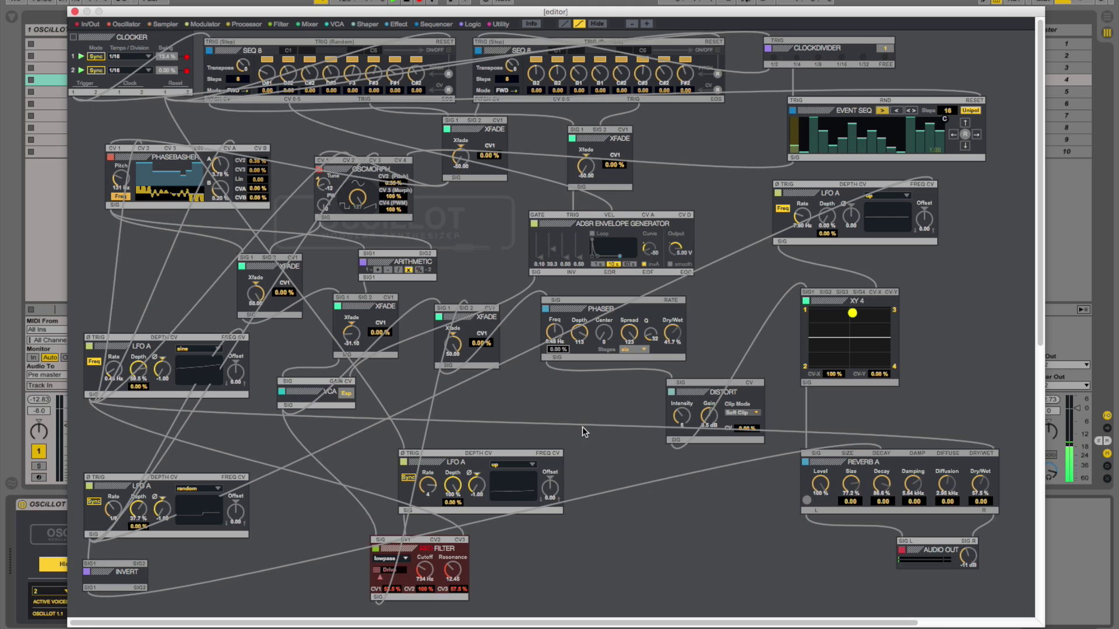
Close the patch editor and delete the existing OSCiLLOT device from the first track.
{"action": "left_click", "coordinate": [74, 12]}
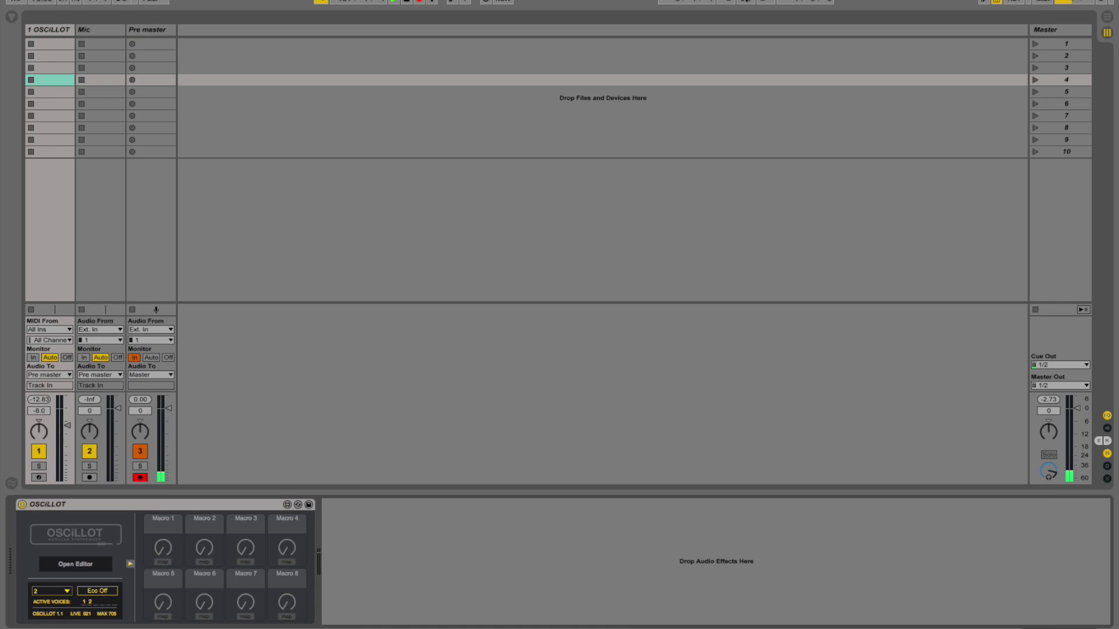
{"action": "left_click", "coordinate": [143, 503]}
{"action": "key", "text": "Delete"}
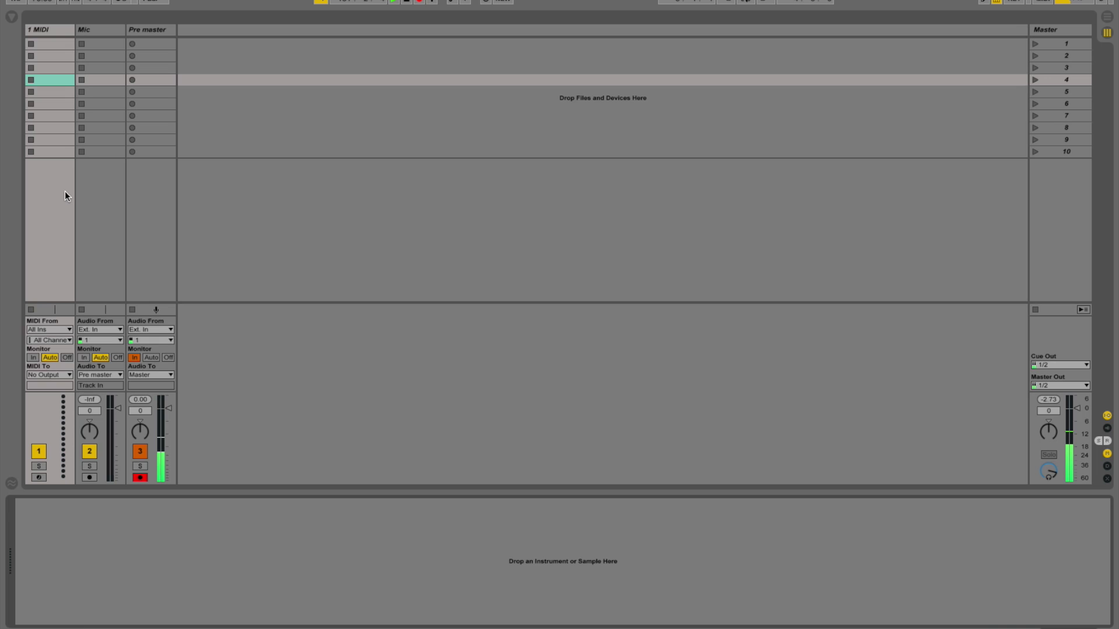
Load OSCiLLOT.amxd from the OSCiLLOT by Max for Cats pack onto the empty MIDI track, then hide the browser.
{"action": "key", "text": "super+alt+b"}
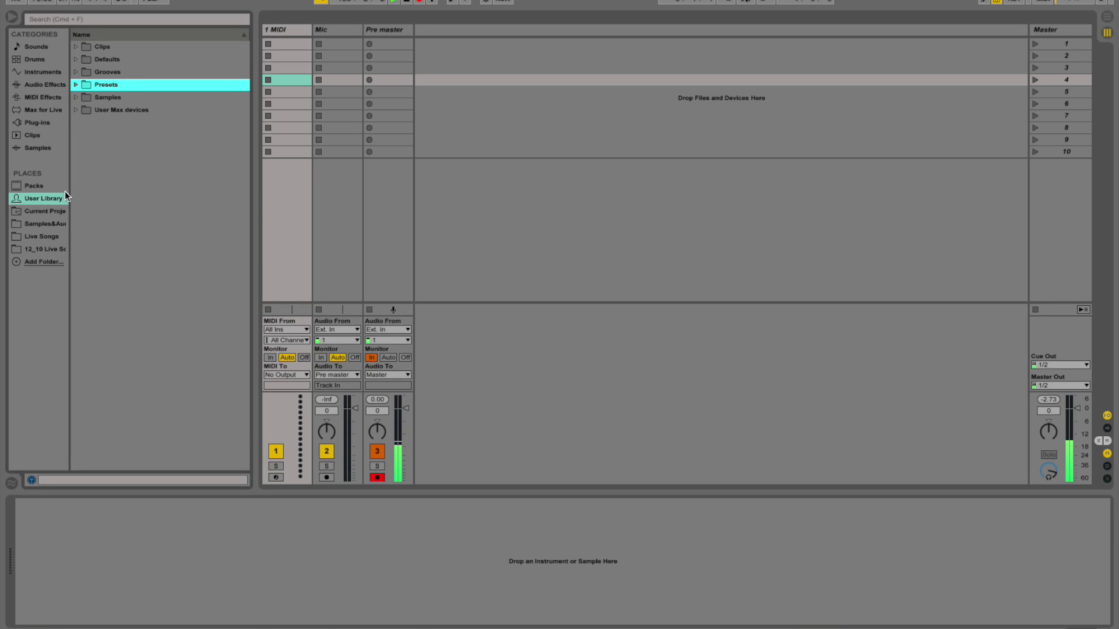
{"action": "left_click", "coordinate": [52, 225]}
{"action": "left_click", "coordinate": [51, 237]}
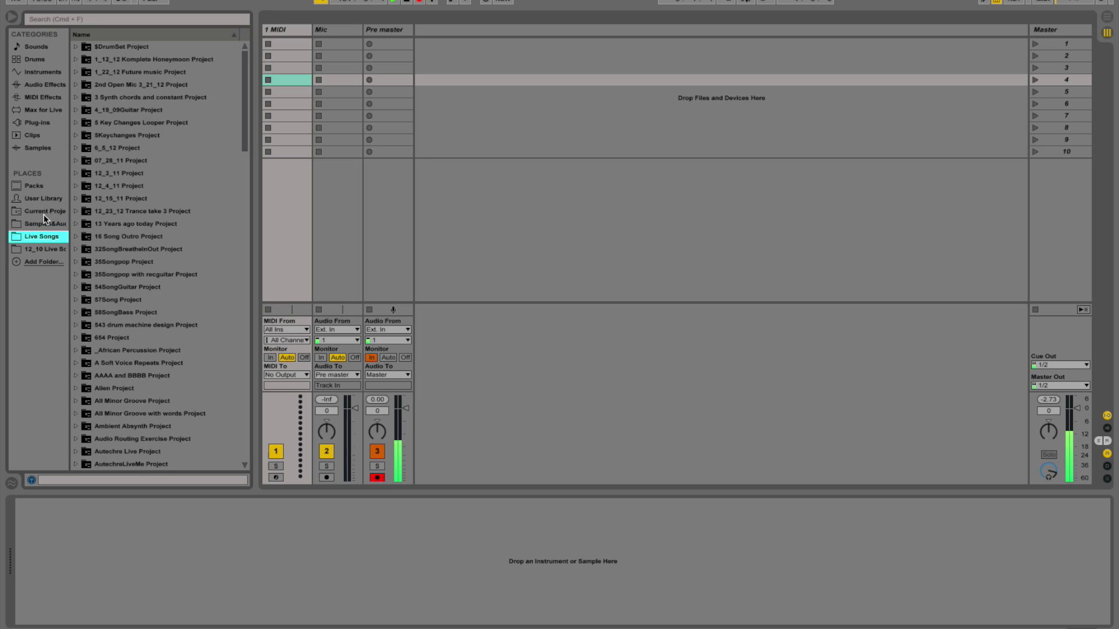
{"action": "left_click", "coordinate": [42, 189]}
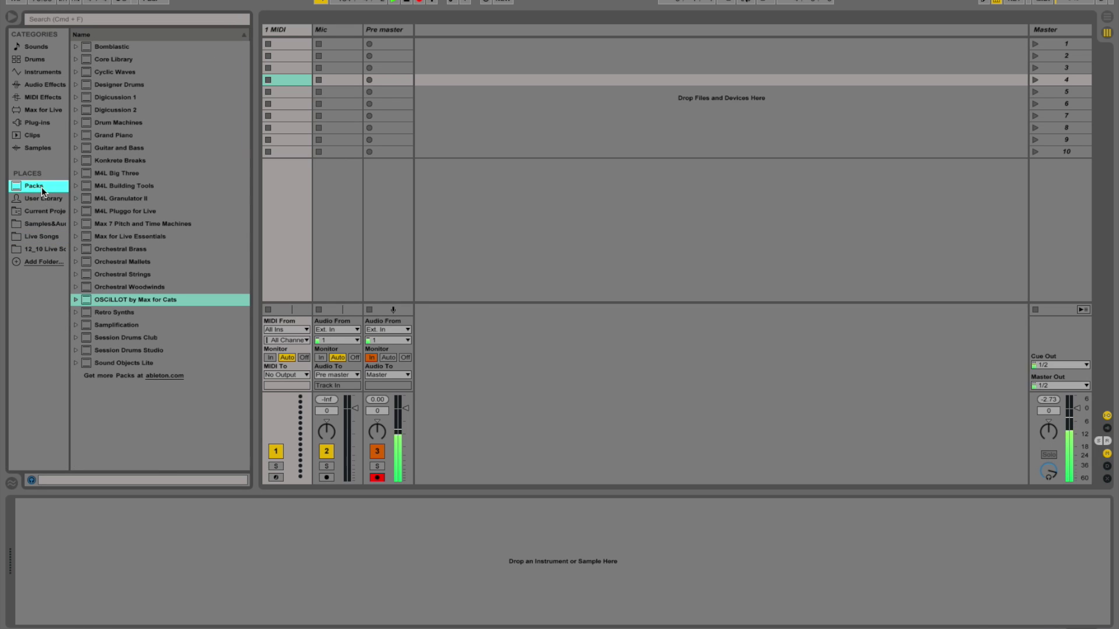
{"action": "left_click", "coordinate": [76, 299]}
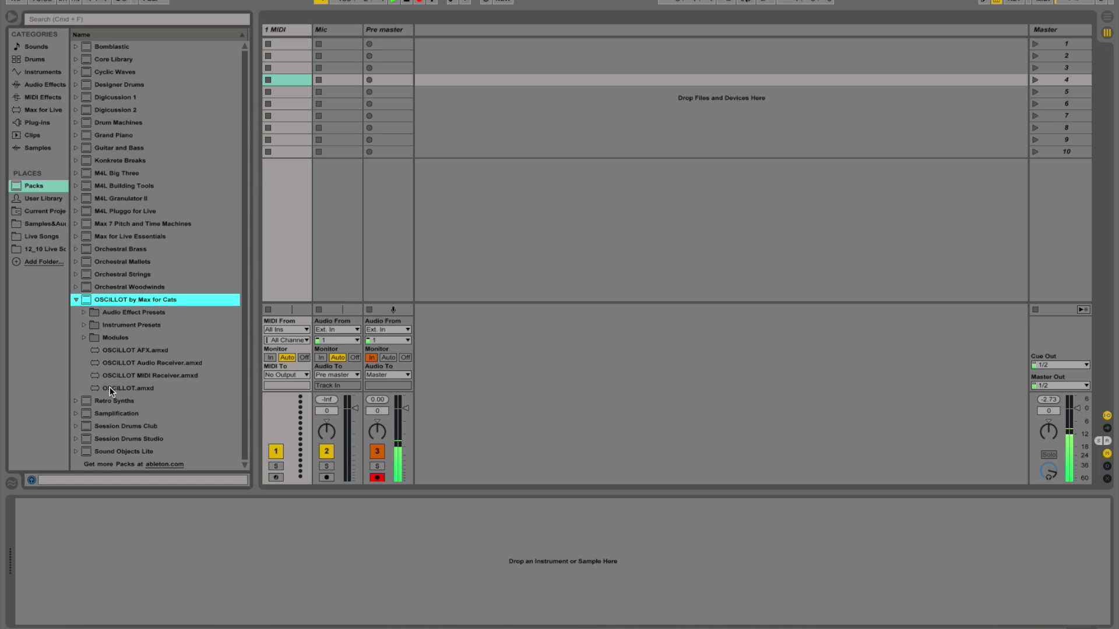
{"action": "left_click_drag", "start_coordinate": [102, 389], "coordinate": [280, 41]}
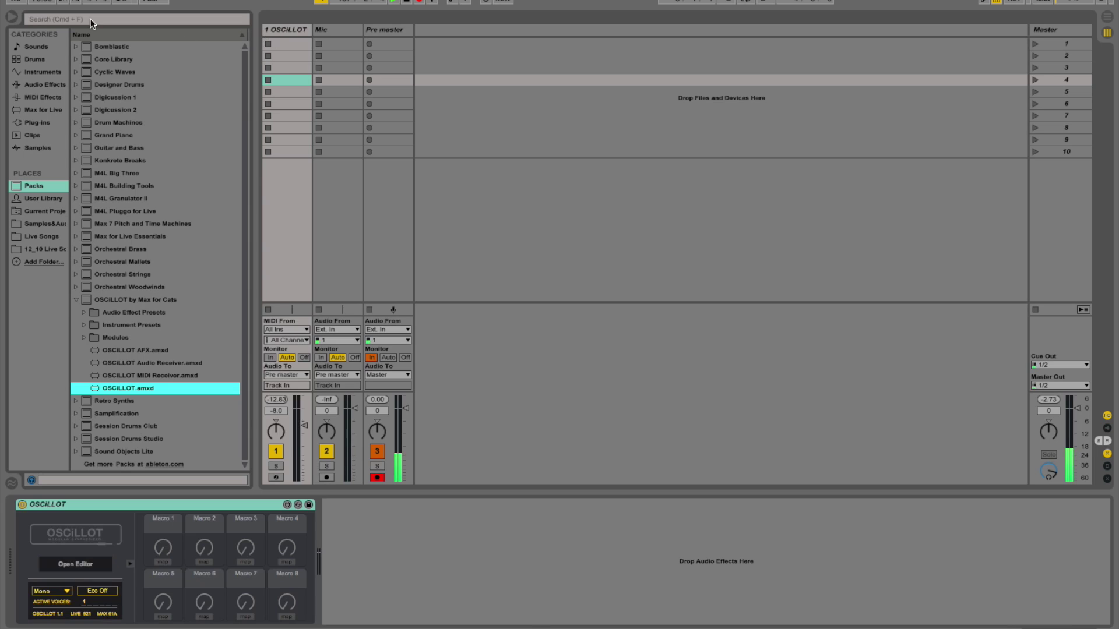
{"action": "left_click", "coordinate": [12, 17]}
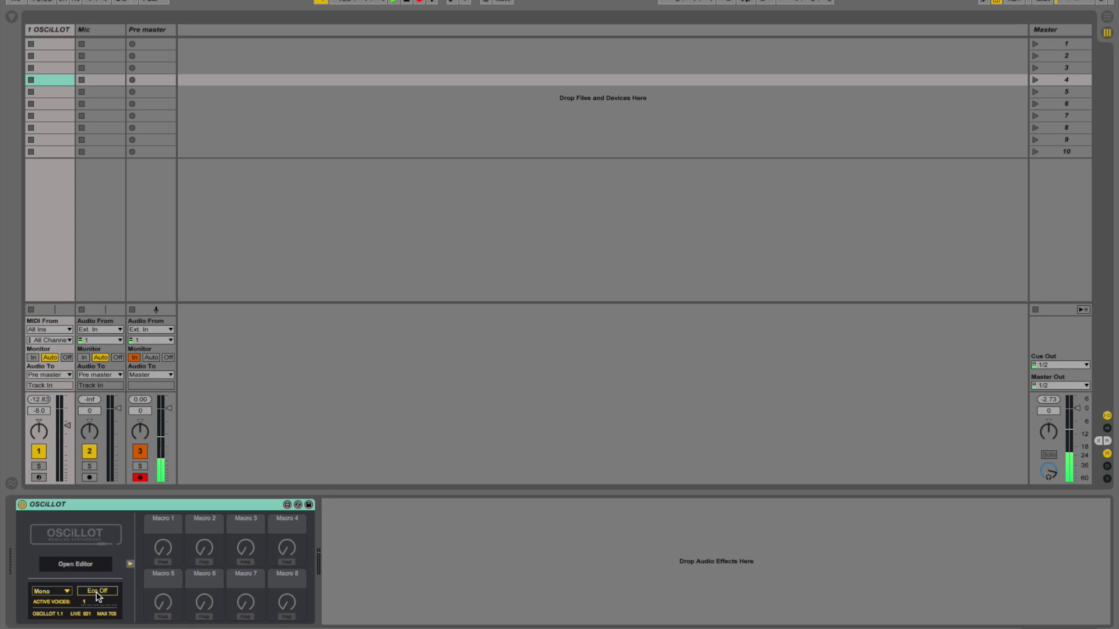
Open the new OSCiLLOT device's editor and enlarge its window to cover most of the screen.
{"action": "left_click", "coordinate": [89, 564]}
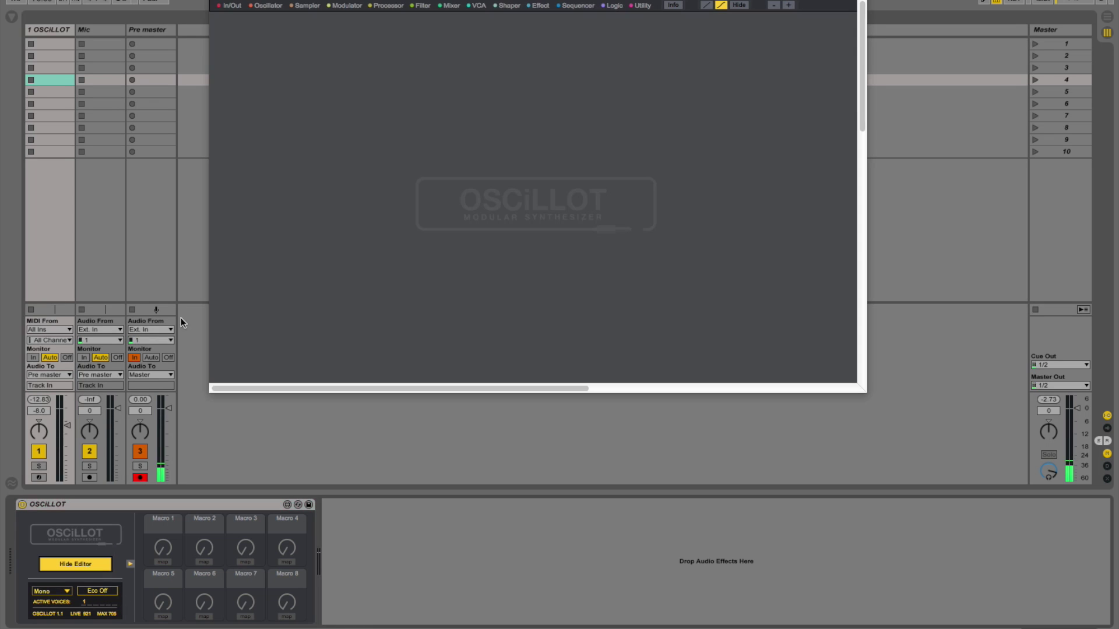
{"action": "left_click_drag", "start_coordinate": [354, 1], "coordinate": [238, 21]}
{"action": "left_click_drag", "start_coordinate": [748, 414], "coordinate": [998, 612]}
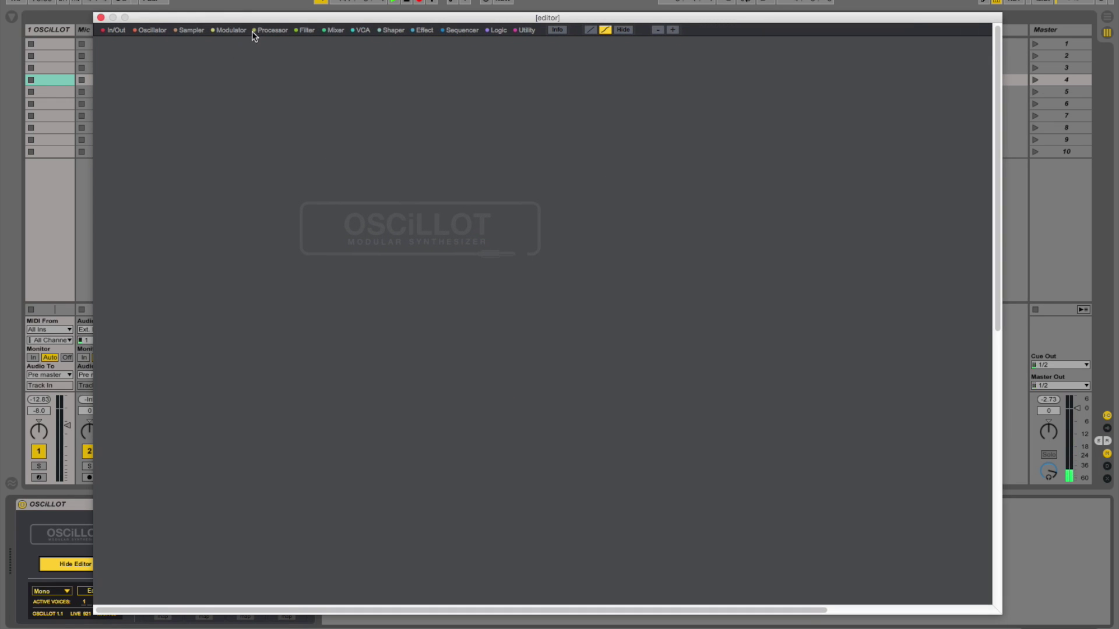
Add a Clocker sequencer module and place it near the upper-left corner of the patch.
{"action": "left_click", "coordinate": [120, 29]}
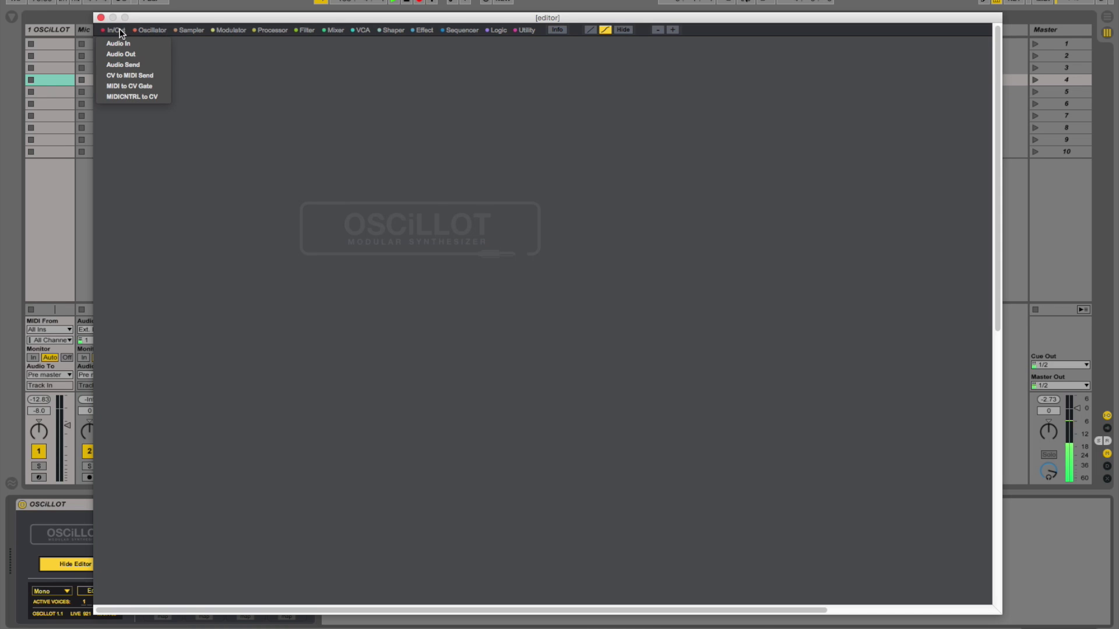
{"action": "left_click", "coordinate": [504, 32]}
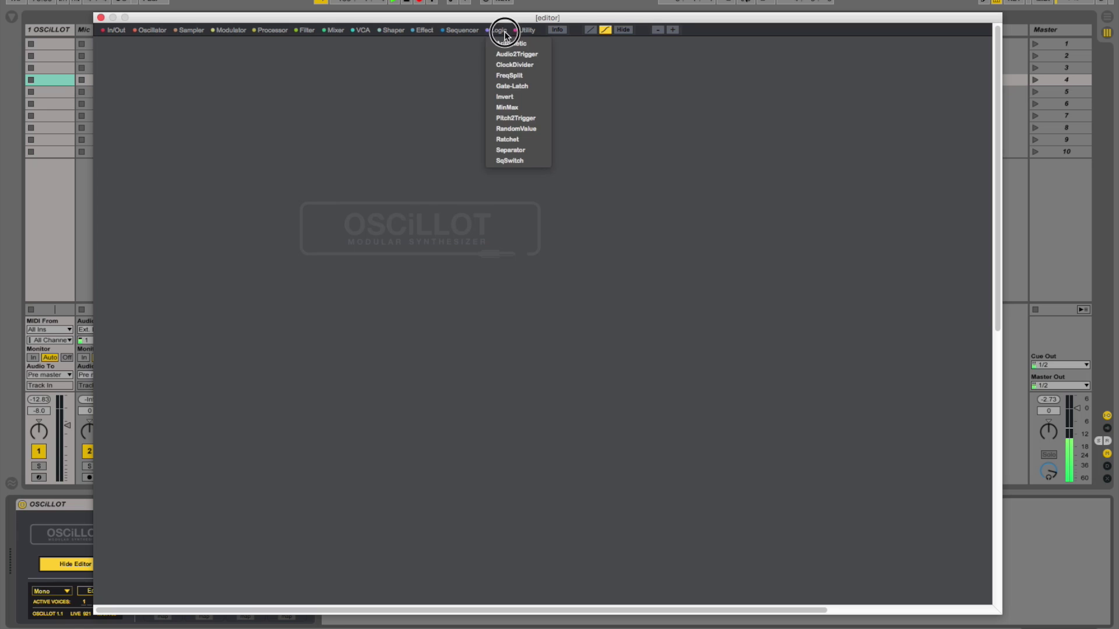
{"action": "left_click", "coordinate": [472, 33]}
{"action": "left_click", "coordinate": [468, 48]}
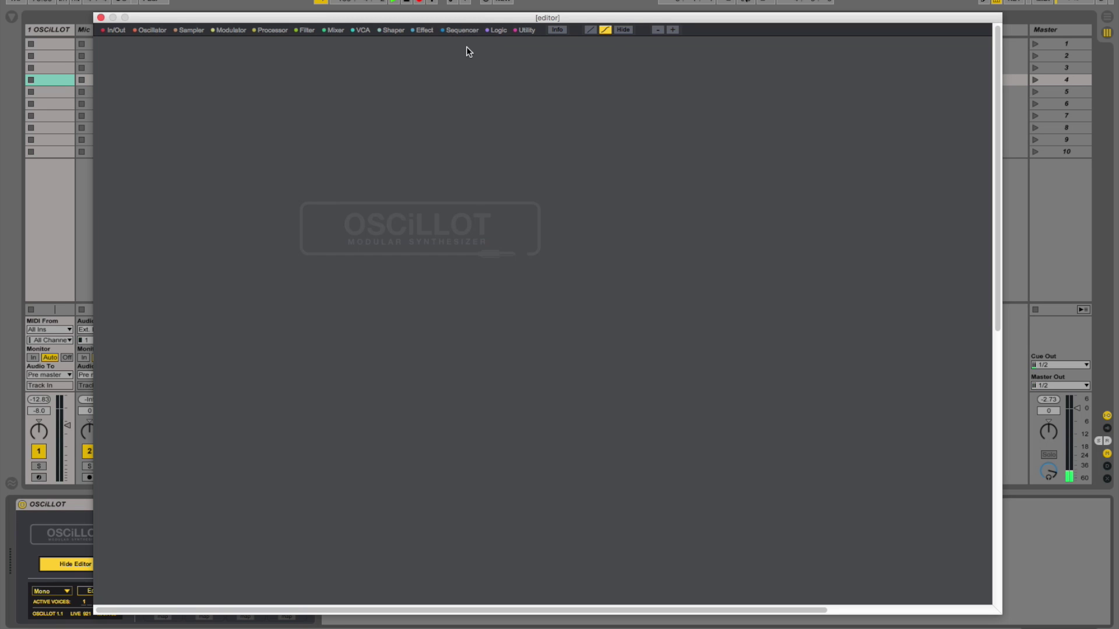
{"action": "left_click", "coordinate": [130, 68]}
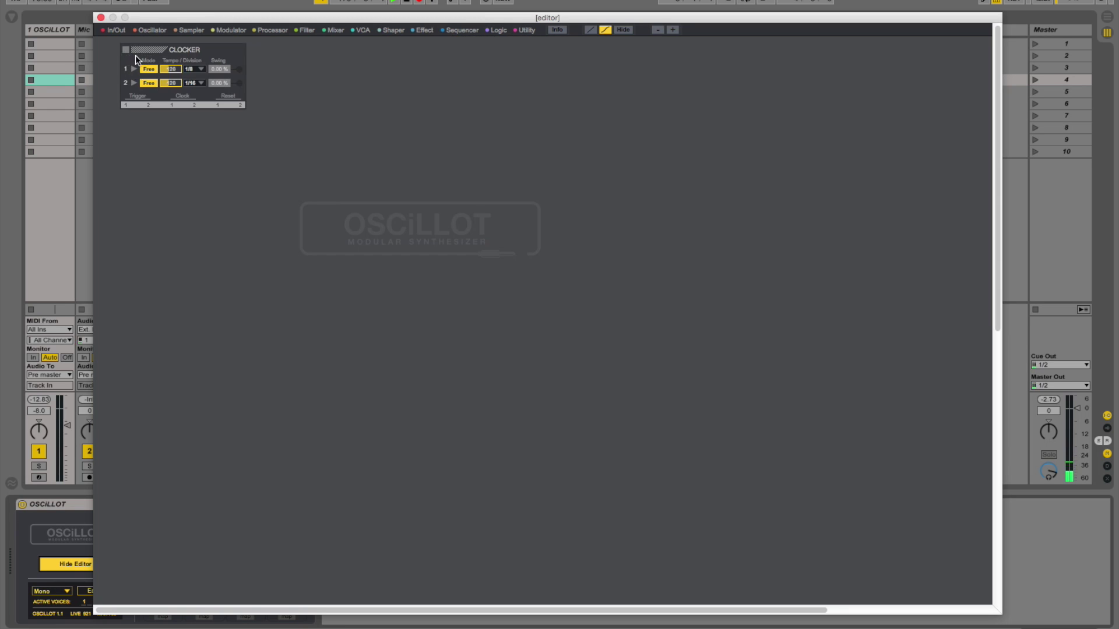
{"action": "left_click_drag", "start_coordinate": [131, 67], "coordinate": [116, 62]}
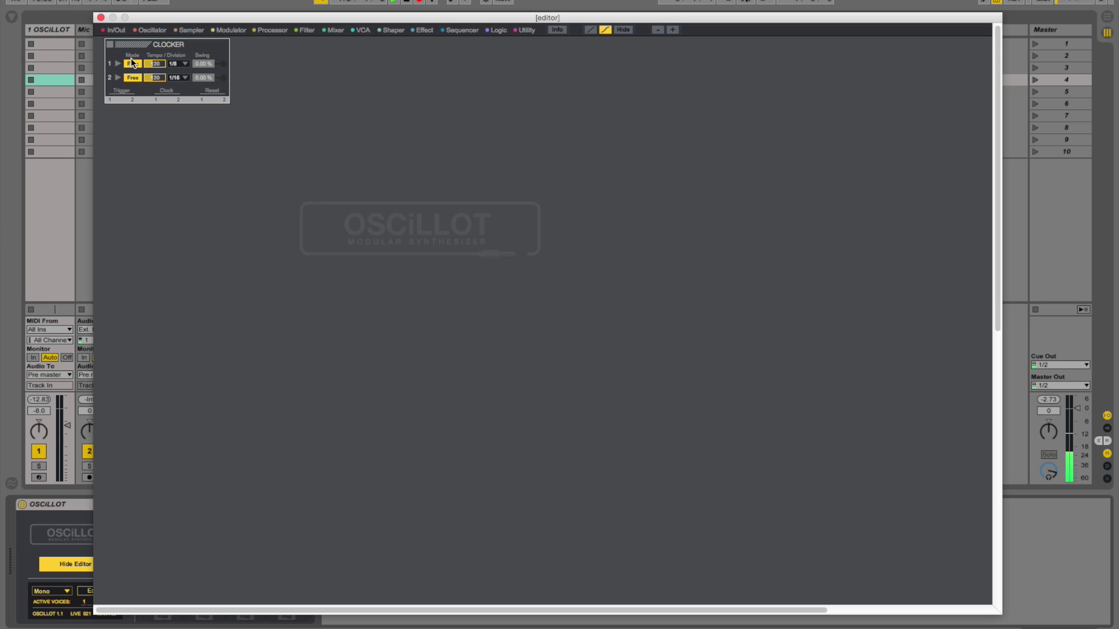
Switch the Clocker's first clock to Sync mode with a 1/16 division and 6.30 % swing.
{"action": "left_click", "coordinate": [132, 63]}
{"action": "left_click", "coordinate": [171, 65]}
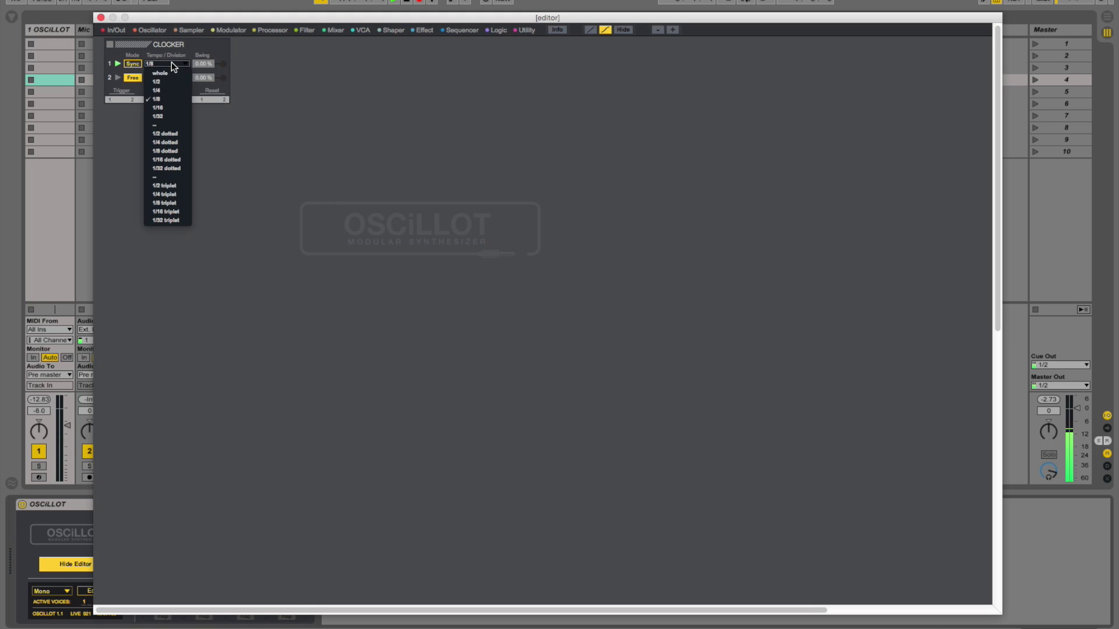
{"action": "left_click", "coordinate": [172, 107]}
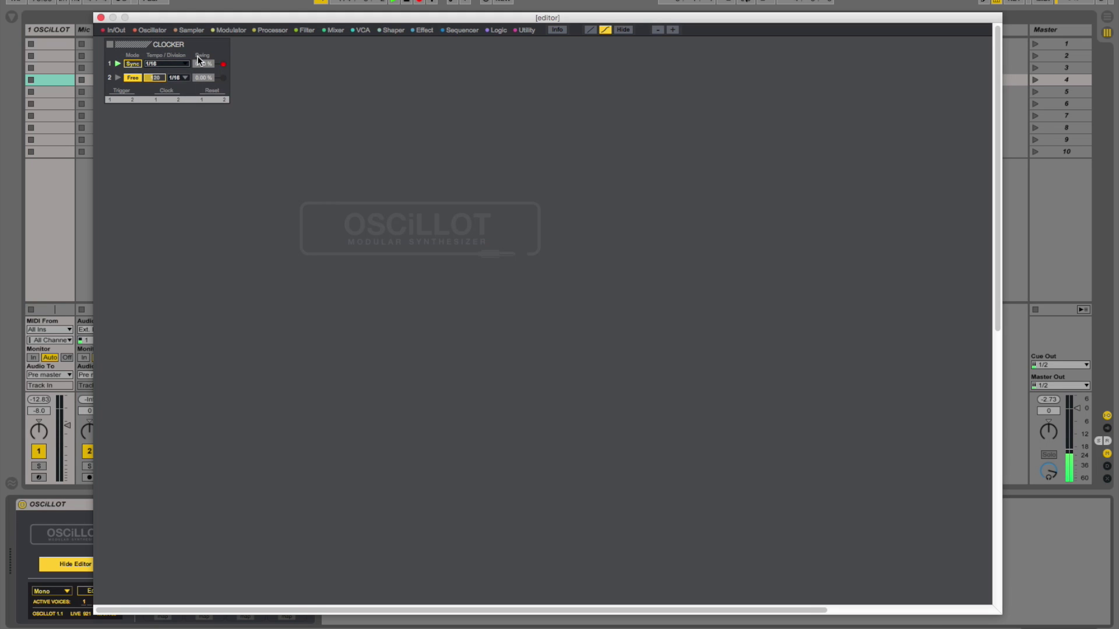
{"action": "left_click_drag", "start_coordinate": [198, 67], "coordinate": [198, 55]}
Set the first clock's swing to 13.4 % and move the Clocker fully into the patch's upper-left corner.
{"action": "left_click", "coordinate": [673, 30]}
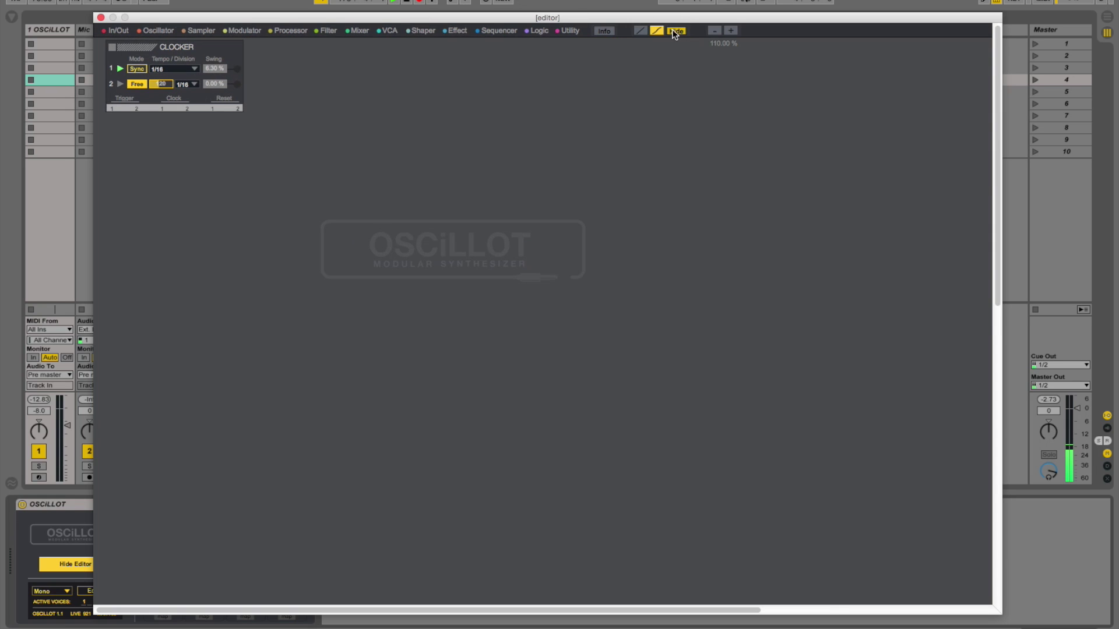
{"action": "left_click", "coordinate": [732, 32]}
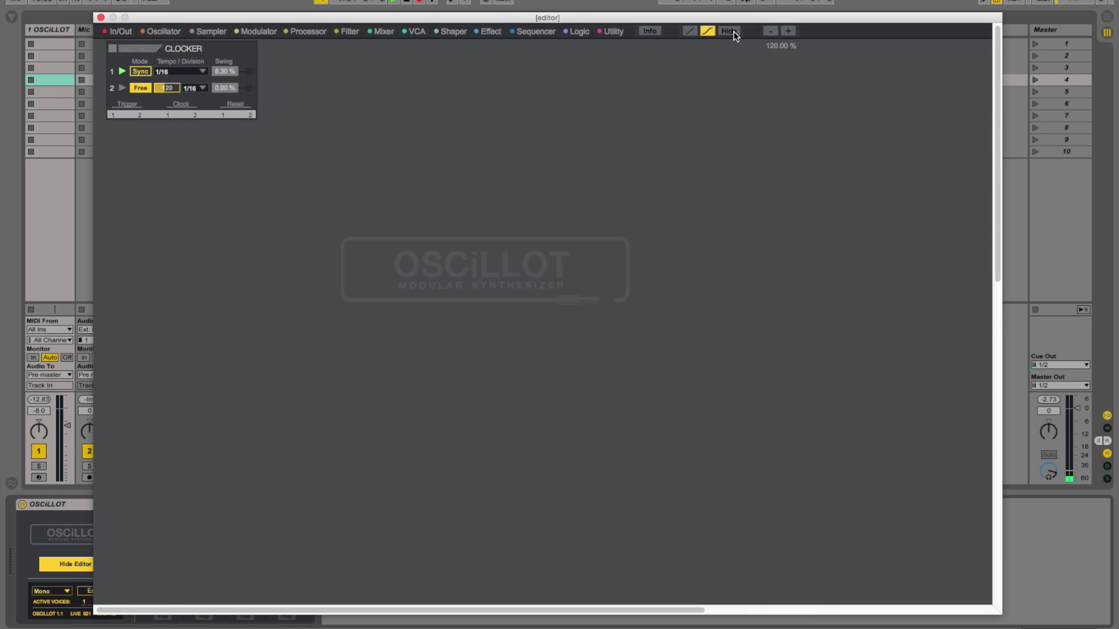
{"action": "left_click_drag", "start_coordinate": [361, 21], "coordinate": [336, 17]}
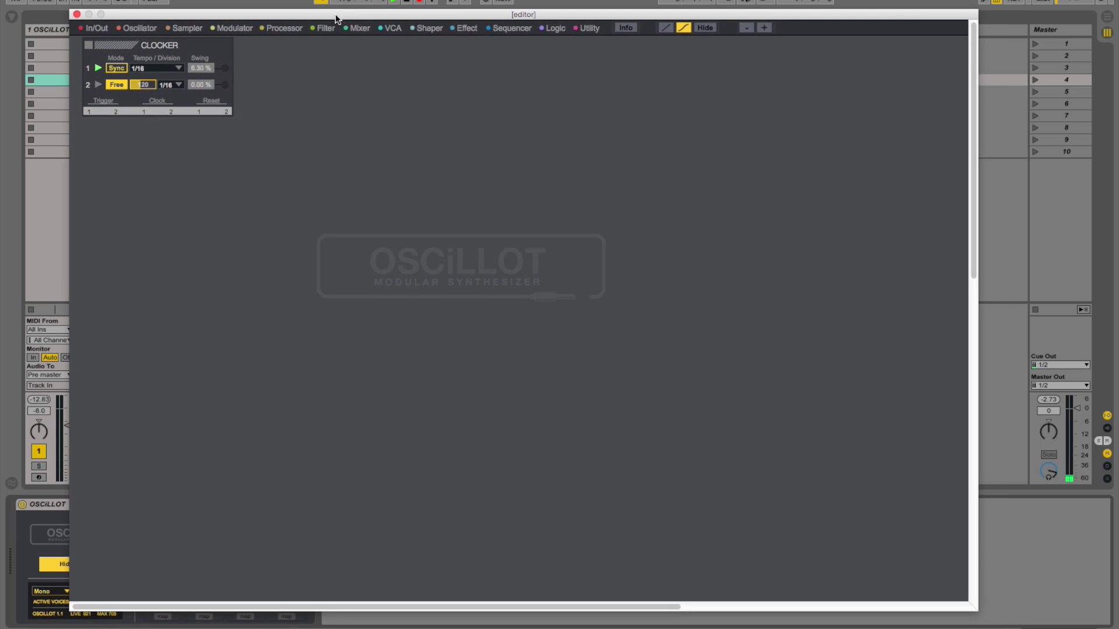
{"action": "left_click", "coordinate": [763, 27]}
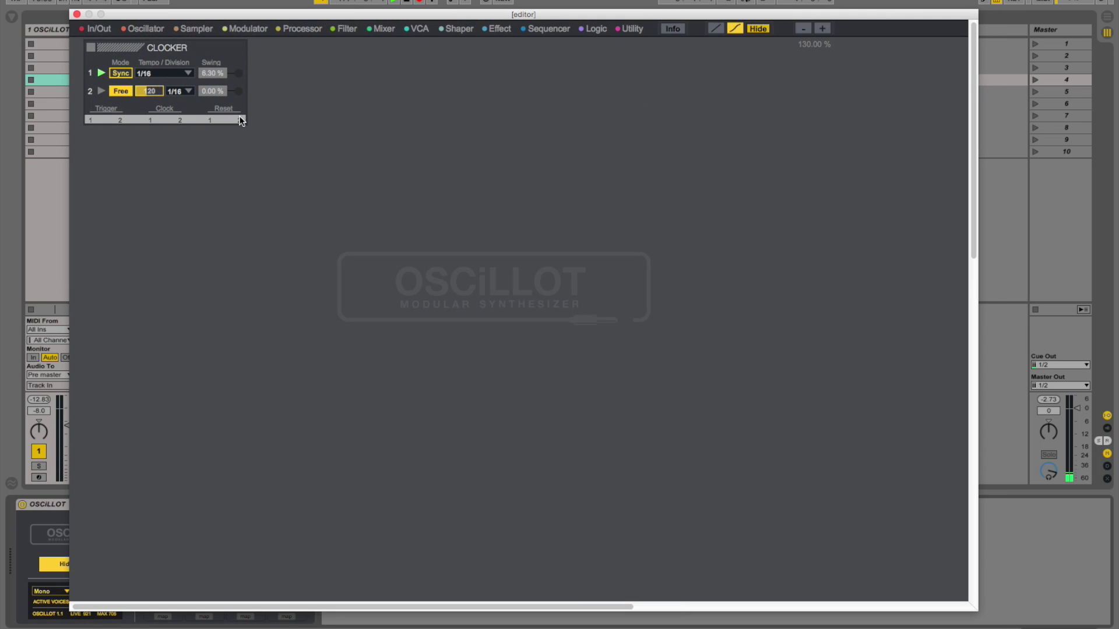
{"action": "left_click_drag", "start_coordinate": [205, 74], "coordinate": [203, 66]}
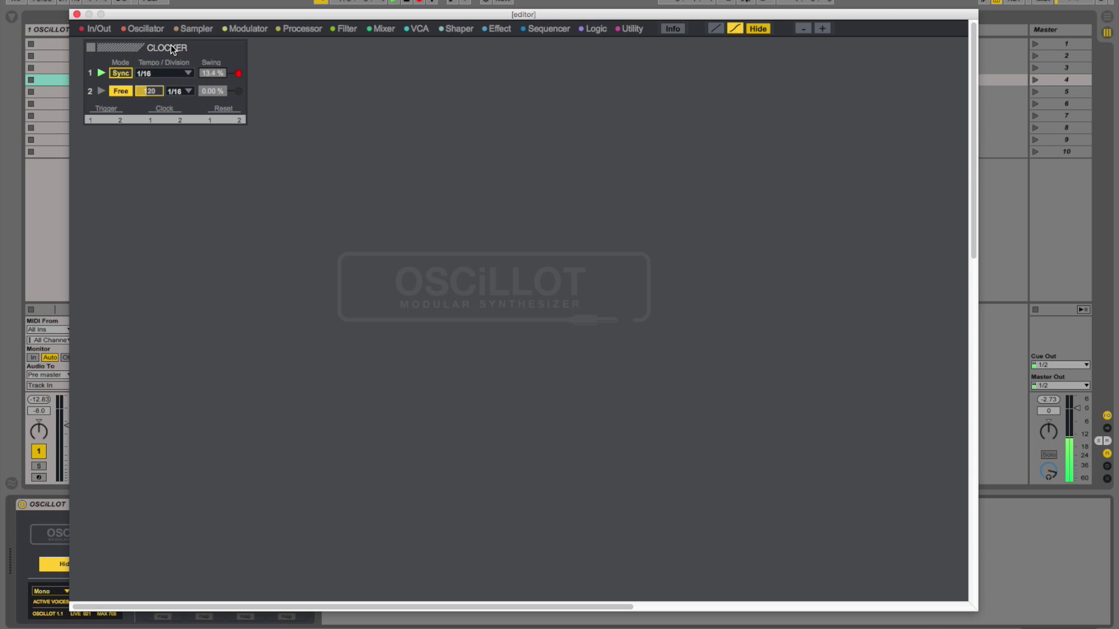
{"action": "left_click_drag", "start_coordinate": [117, 45], "coordinate": [103, 44]}
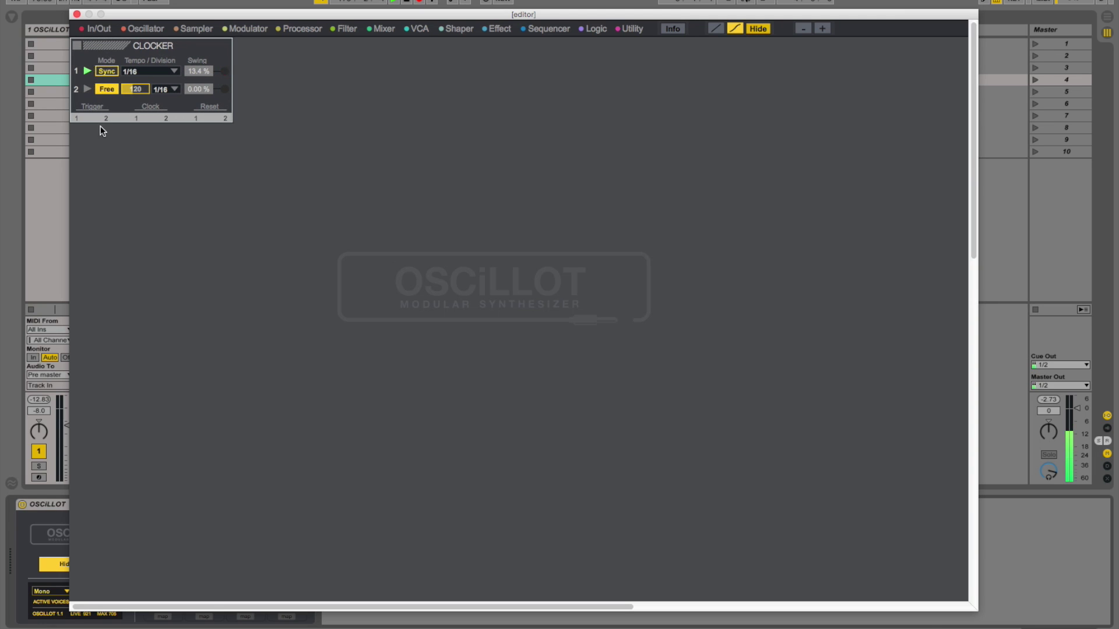
Add a PhaseBasher oscillator module and place it below the Clocker.
{"action": "left_click", "coordinate": [145, 29]}
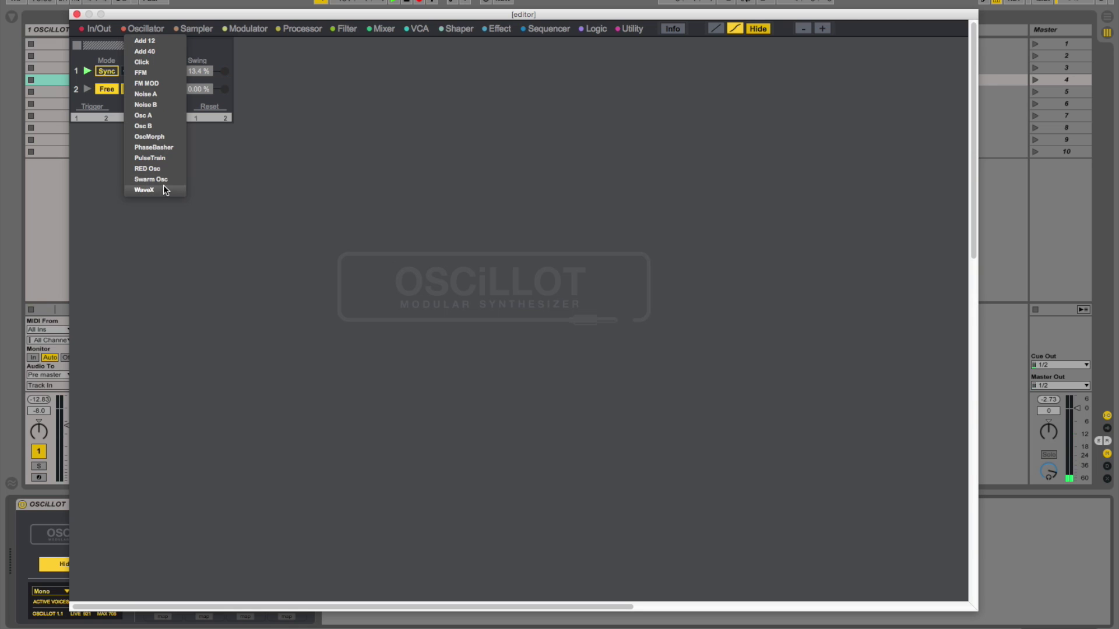
{"action": "left_click", "coordinate": [161, 149]}
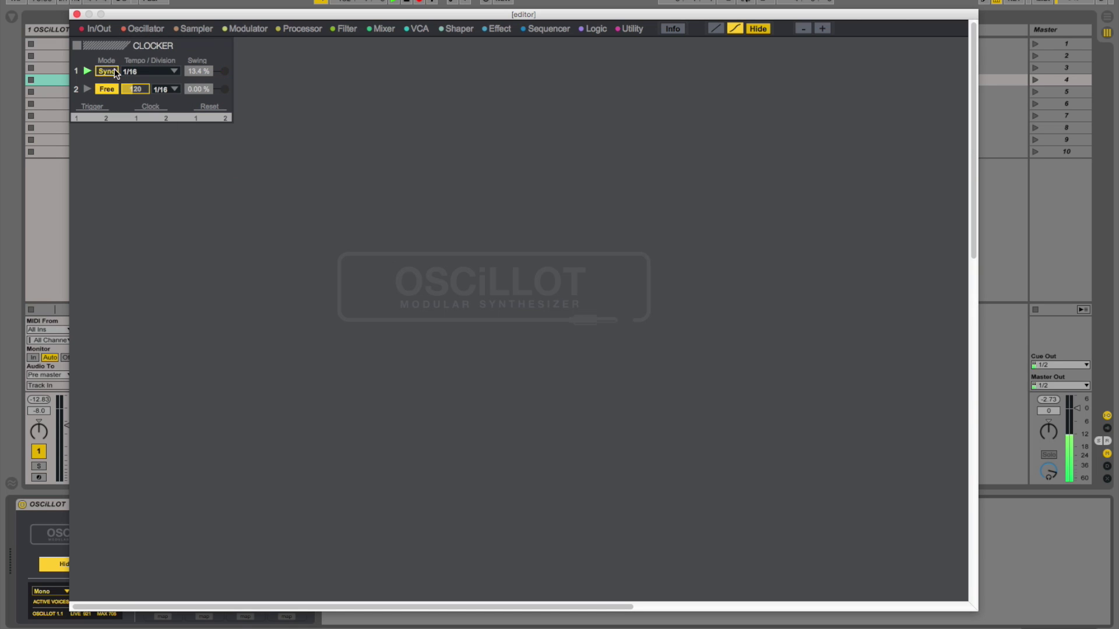
{"action": "left_click_drag", "start_coordinate": [140, 65], "coordinate": [123, 195]}
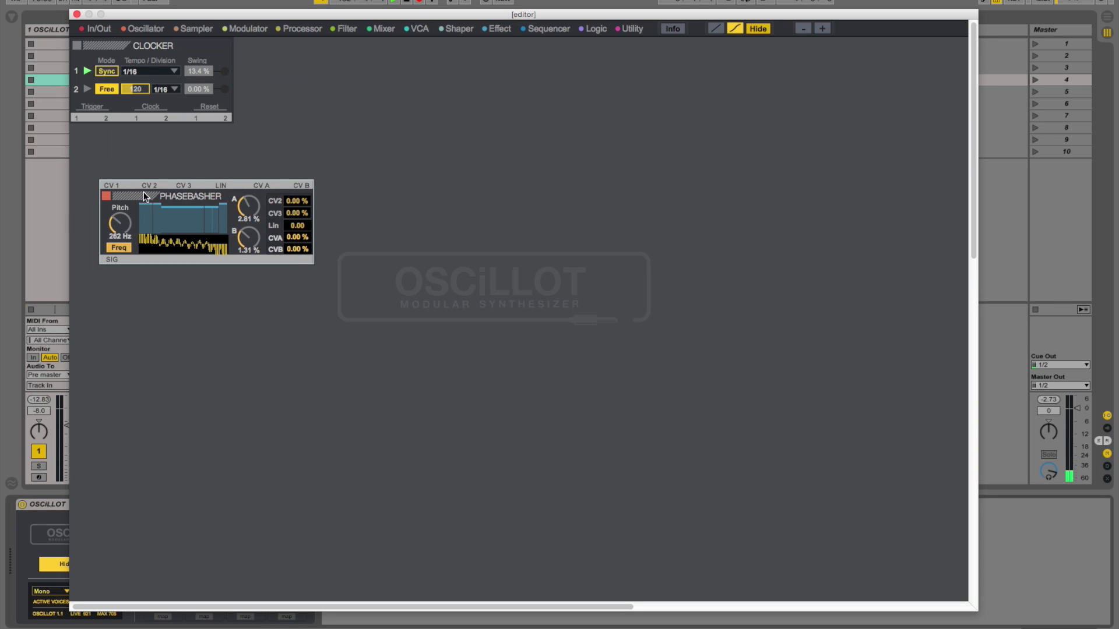
Lower one bar in the PhaseBasher's graph and set its B amount to 0.18 % and its pitch to 132 Hz.
{"action": "left_click", "coordinate": [198, 222]}
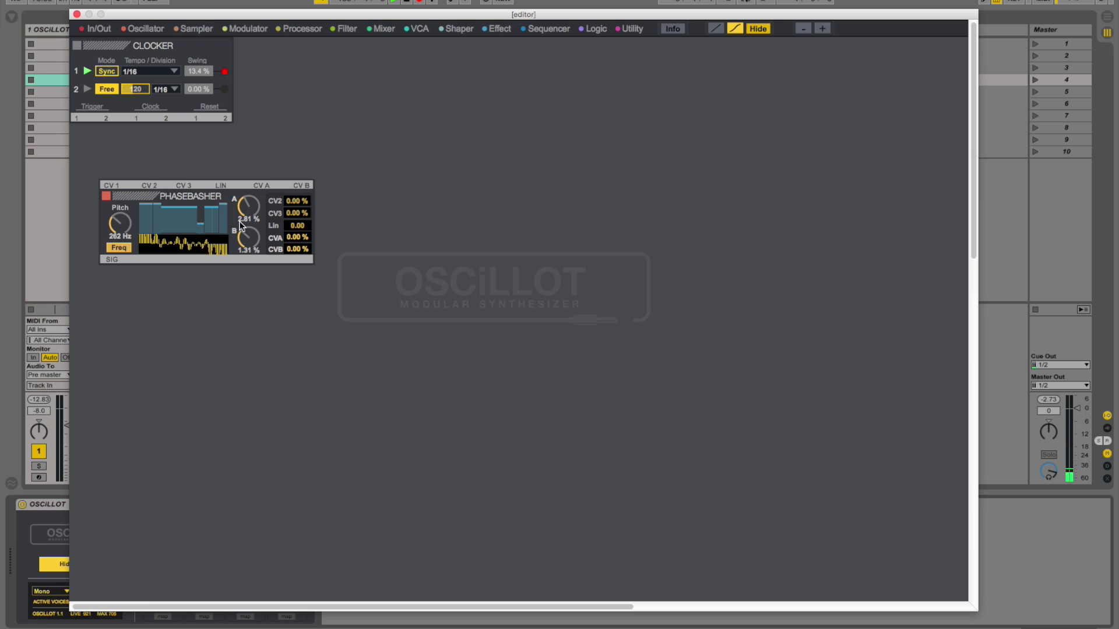
{"action": "left_click_drag", "start_coordinate": [254, 243], "coordinate": [253, 258]}
{"action": "left_click", "coordinate": [121, 232]}
{"action": "left_click_drag", "start_coordinate": [121, 231], "coordinate": [121, 234]}
{"action": "left_click_drag", "start_coordinate": [168, 195], "coordinate": [172, 191]}
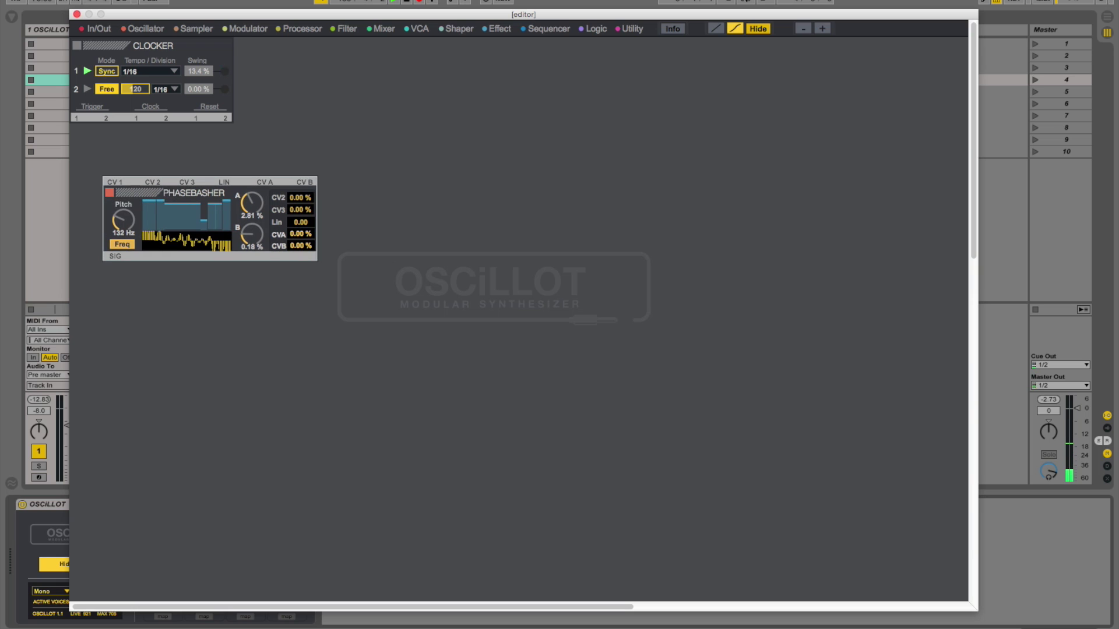
Add an OscMorph oscillator module and place it to the right of the PhaseBasher.
{"action": "left_click", "coordinate": [134, 28]}
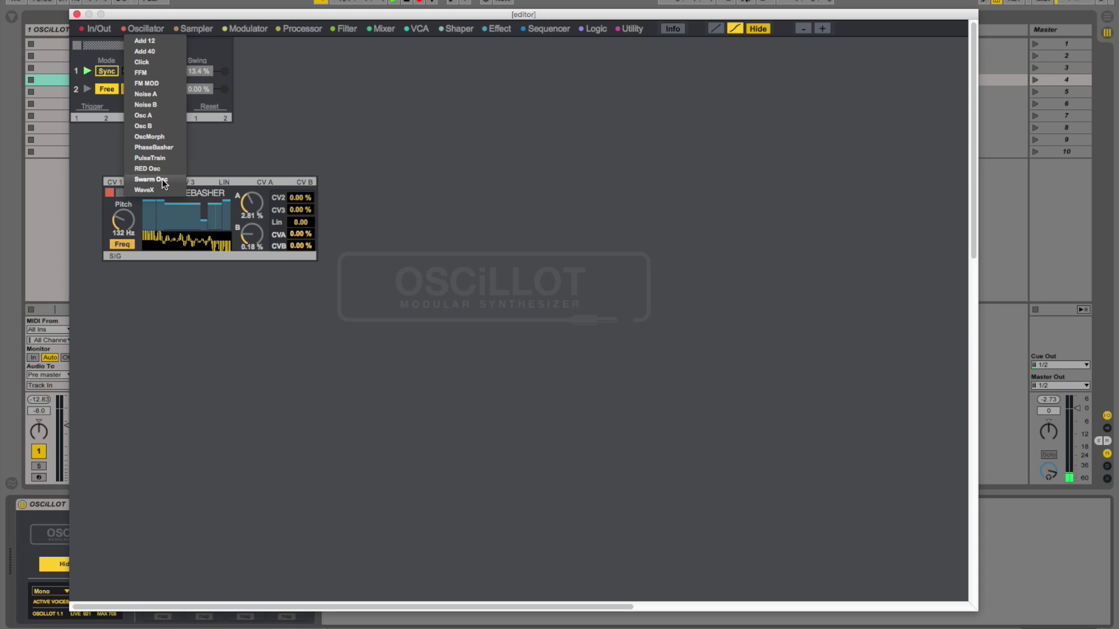
{"action": "left_click", "coordinate": [165, 139]}
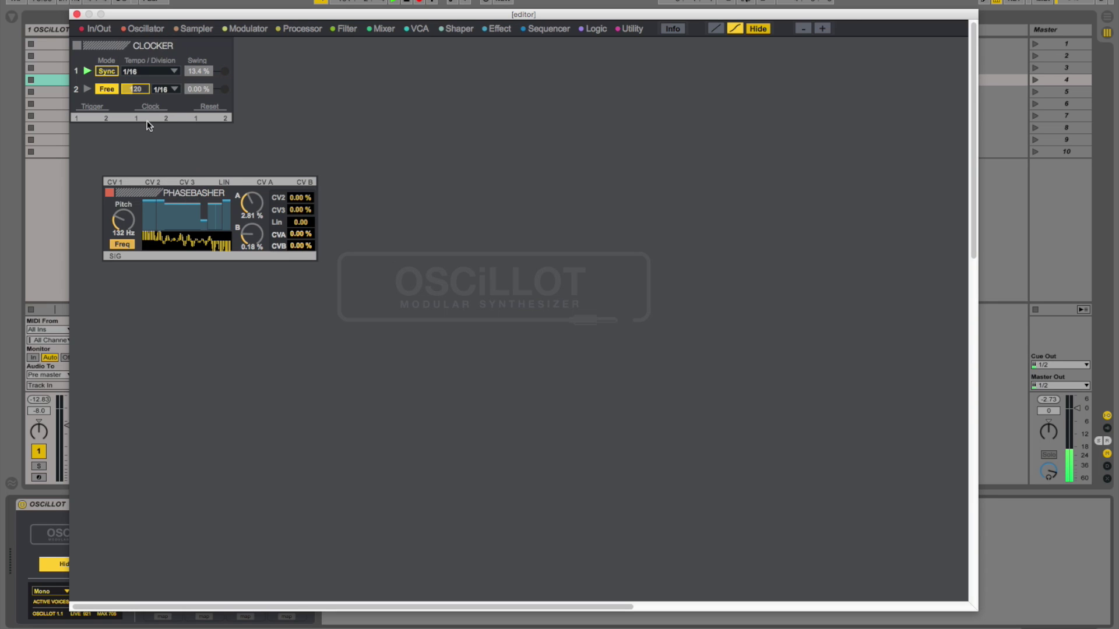
{"action": "left_click_drag", "start_coordinate": [105, 81], "coordinate": [358, 261]}
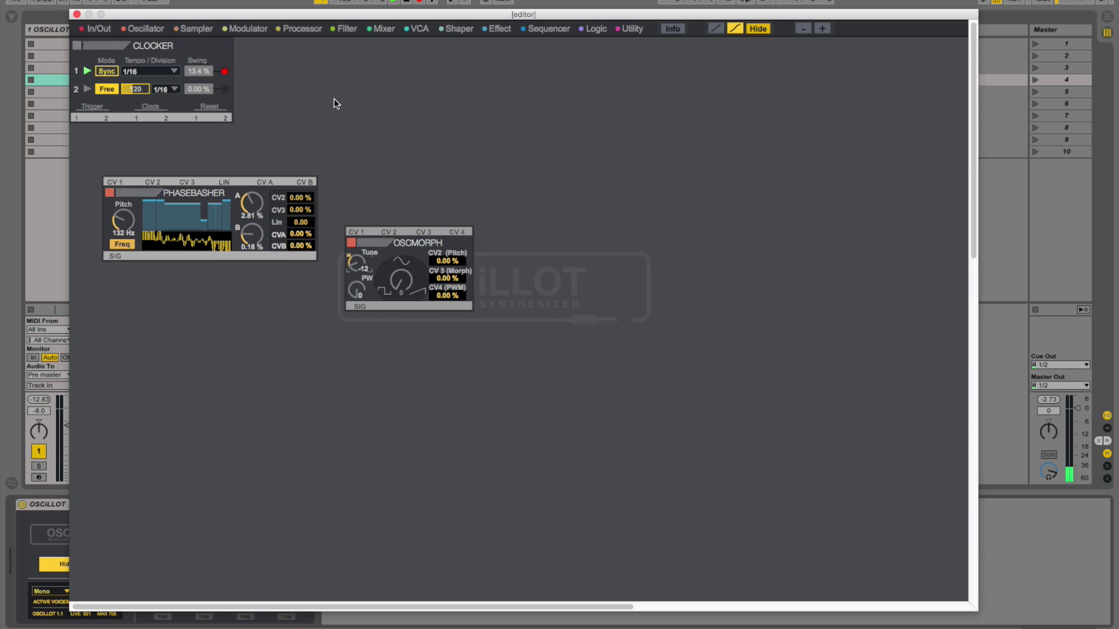
Add a VCA module below the OscMorph and an ADSR envelope generator to the right of the OscMorph.
{"action": "left_click", "coordinate": [411, 29]}
{"action": "left_click", "coordinate": [429, 50]}
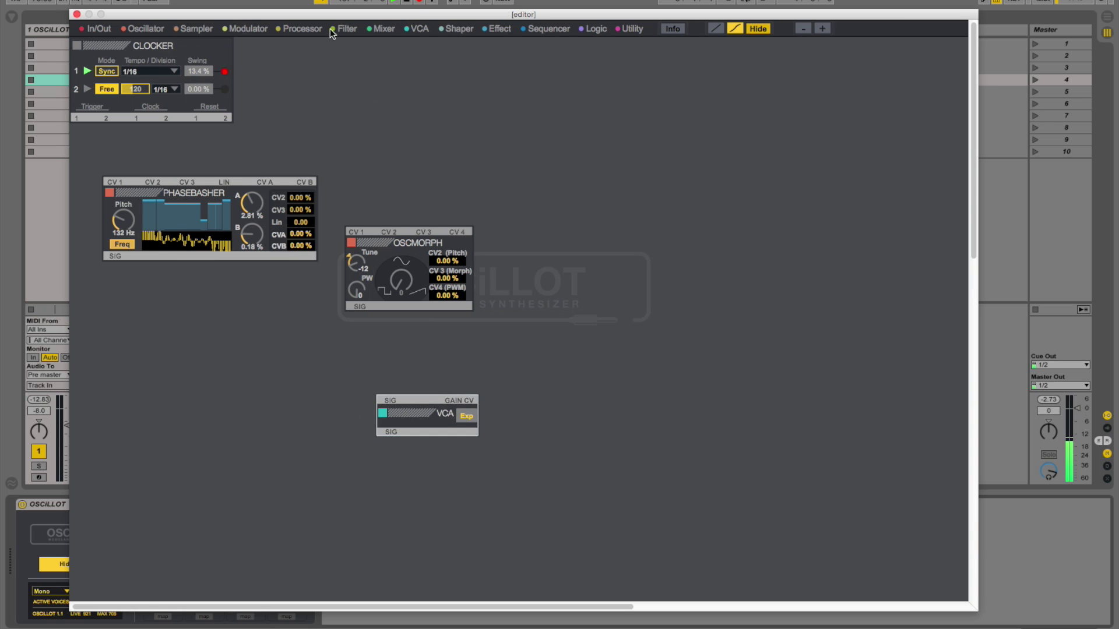
{"action": "left_click", "coordinate": [246, 31]}
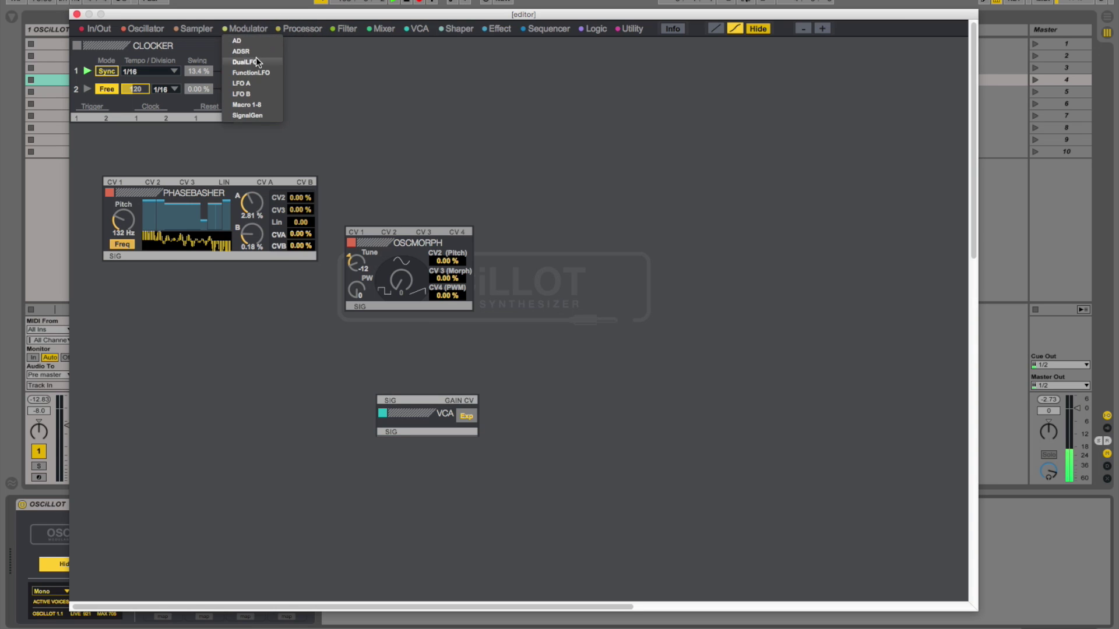
{"action": "left_click", "coordinate": [258, 50]}
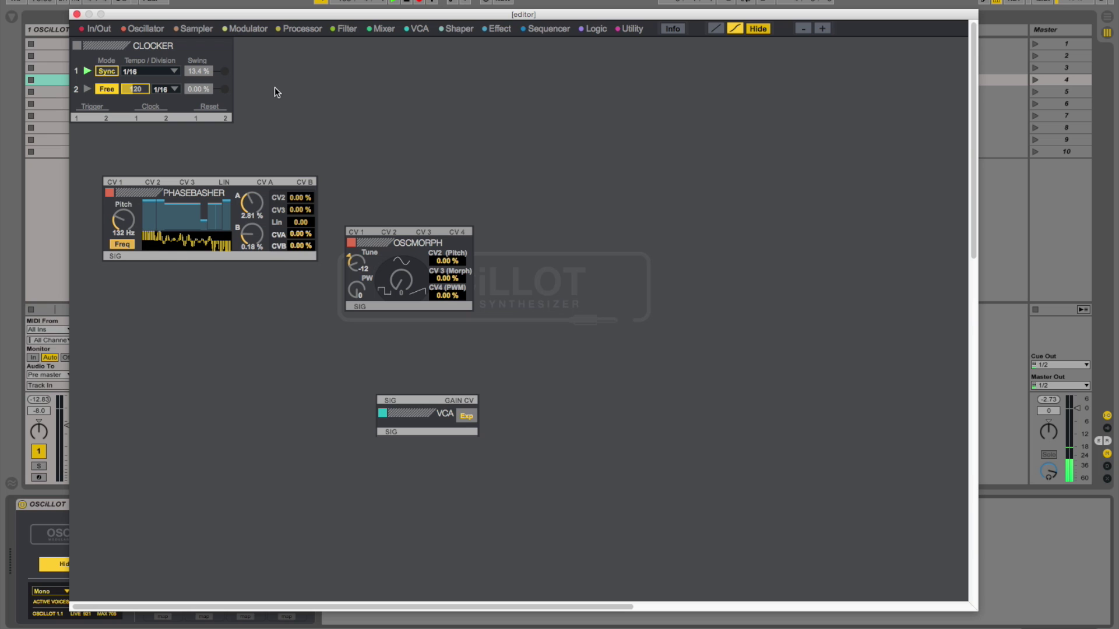
{"action": "left_click_drag", "start_coordinate": [140, 81], "coordinate": [582, 277]}
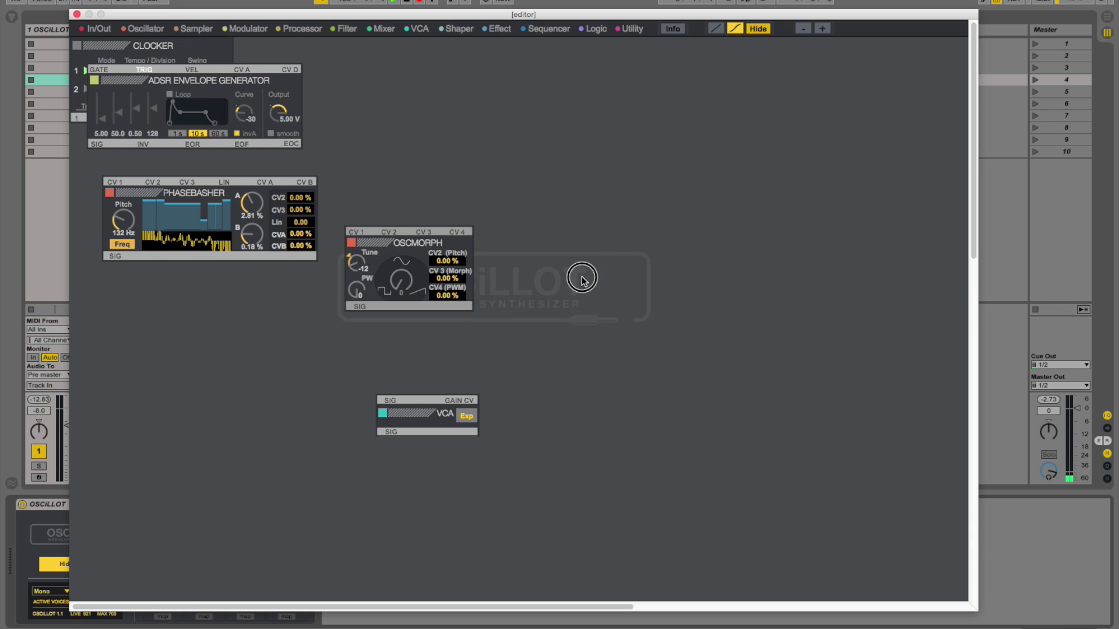
{"action": "left_click_drag", "start_coordinate": [120, 83], "coordinate": [536, 272]}
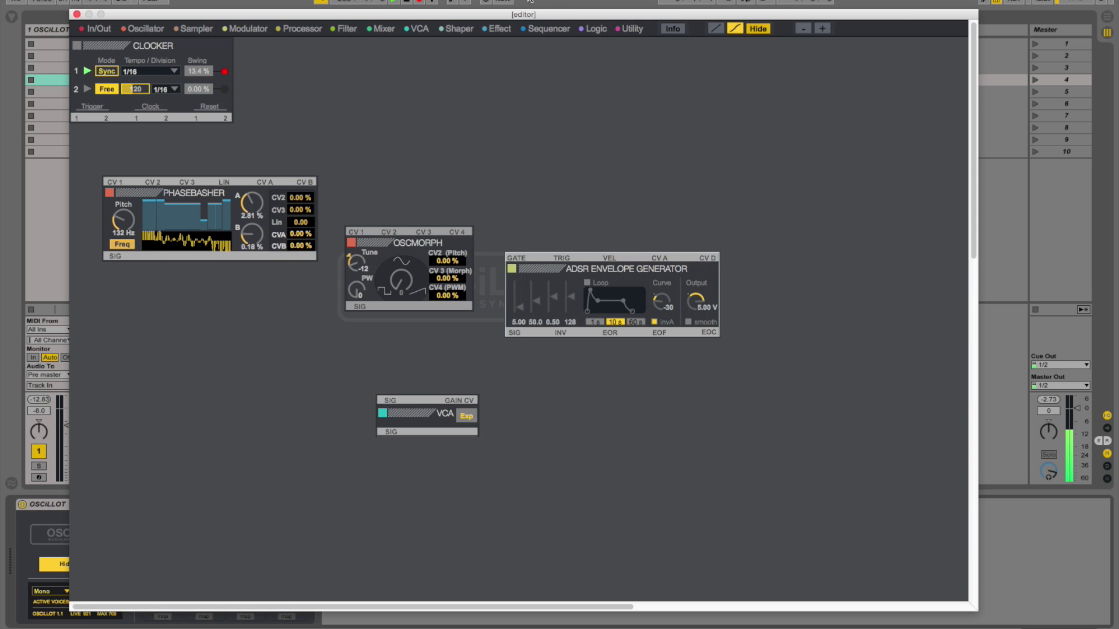
Add an Audio Out module and place it below and to the right of the VCA.
{"action": "left_click", "coordinate": [89, 29]}
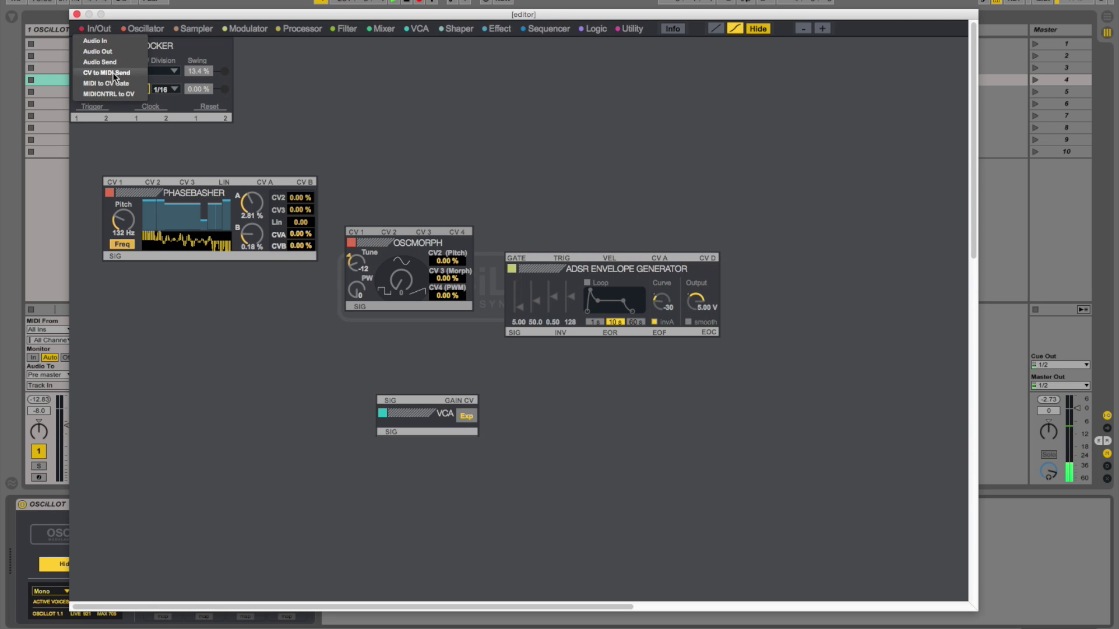
{"action": "left_click", "coordinate": [688, 484]}
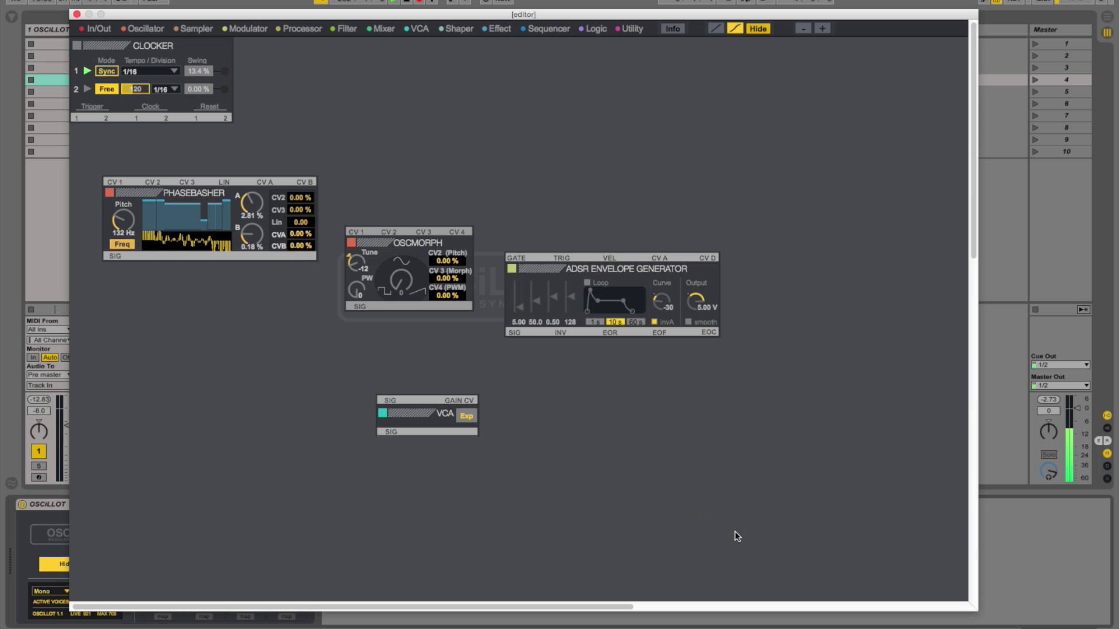
{"action": "left_click", "coordinate": [109, 29]}
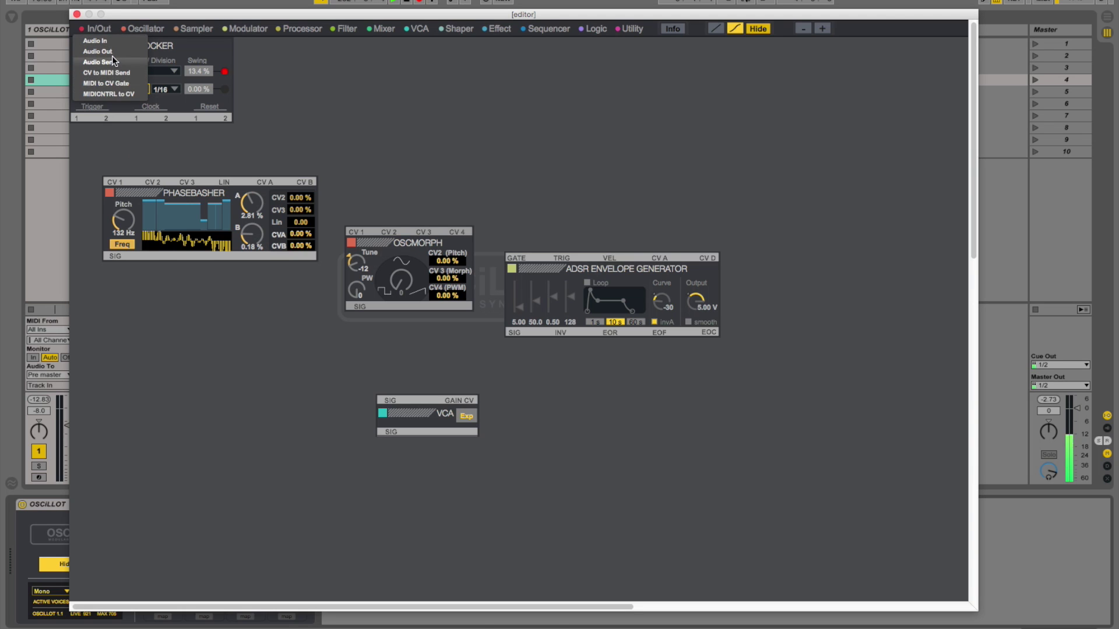
{"action": "left_click", "coordinate": [112, 53]}
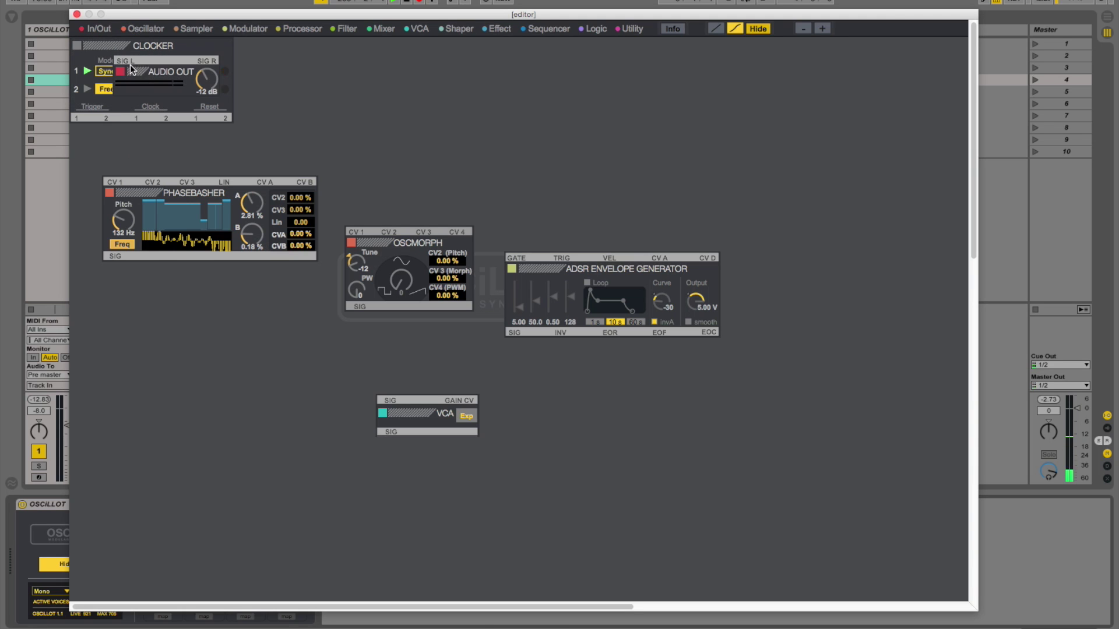
{"action": "left_click", "coordinate": [583, 491]}
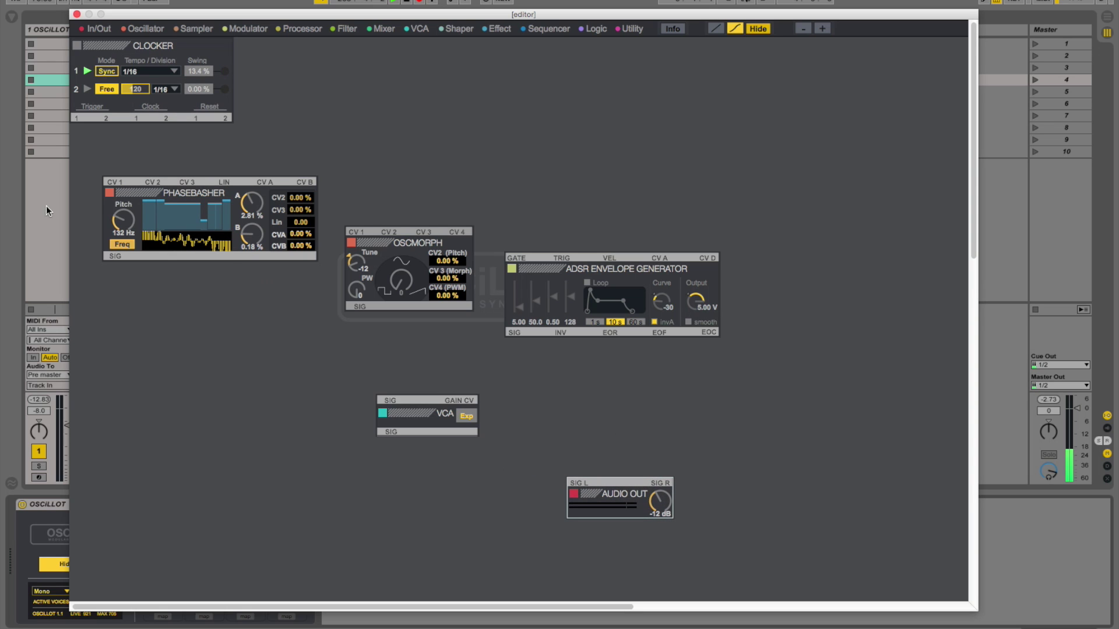
Add a SEQ 8 sequencer module and place it to the right of the Clocker, above the OscMorph.
{"action": "left_click", "coordinate": [361, 30]}
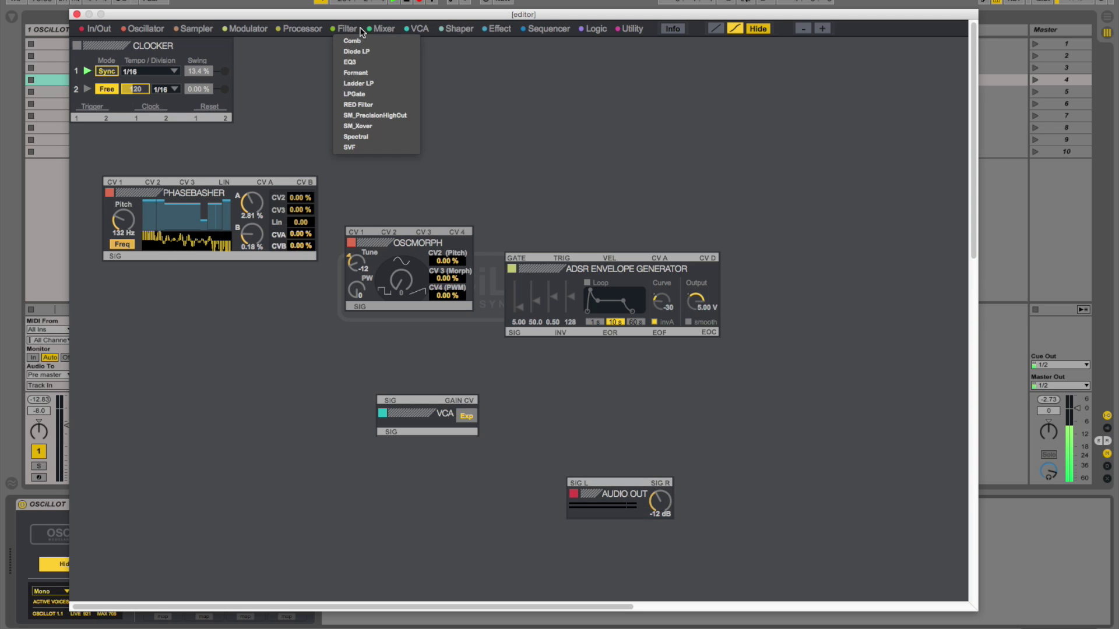
{"action": "left_click", "coordinate": [307, 29]}
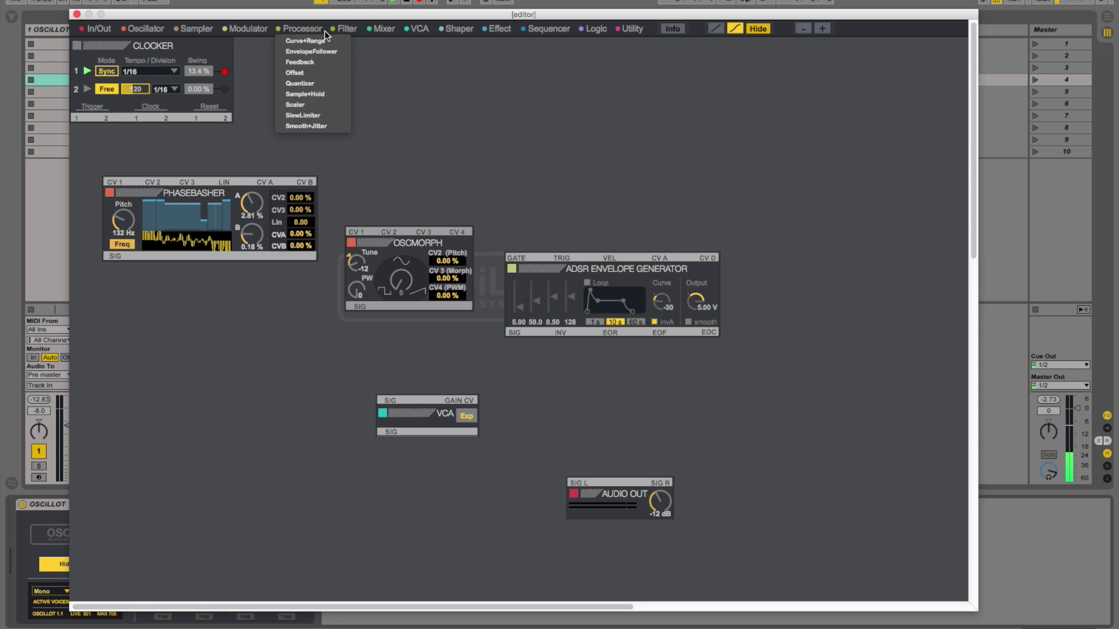
{"action": "left_click", "coordinate": [267, 30]}
{"action": "left_click", "coordinate": [288, 31]}
{"action": "left_click", "coordinate": [242, 29]}
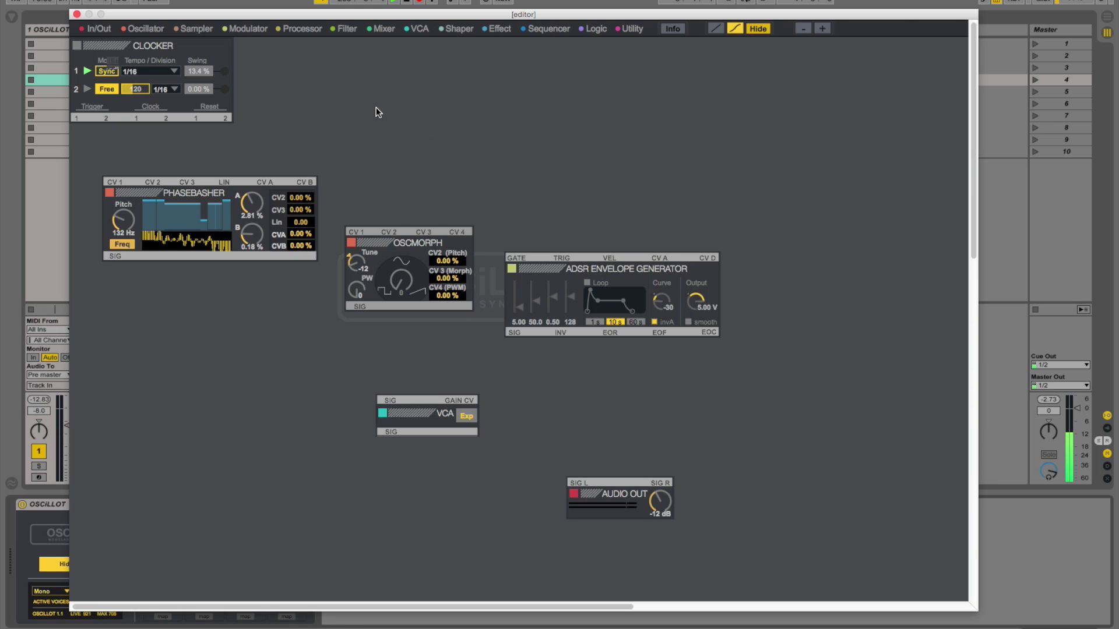
{"action": "left_click_drag", "start_coordinate": [121, 68], "coordinate": [391, 68]}
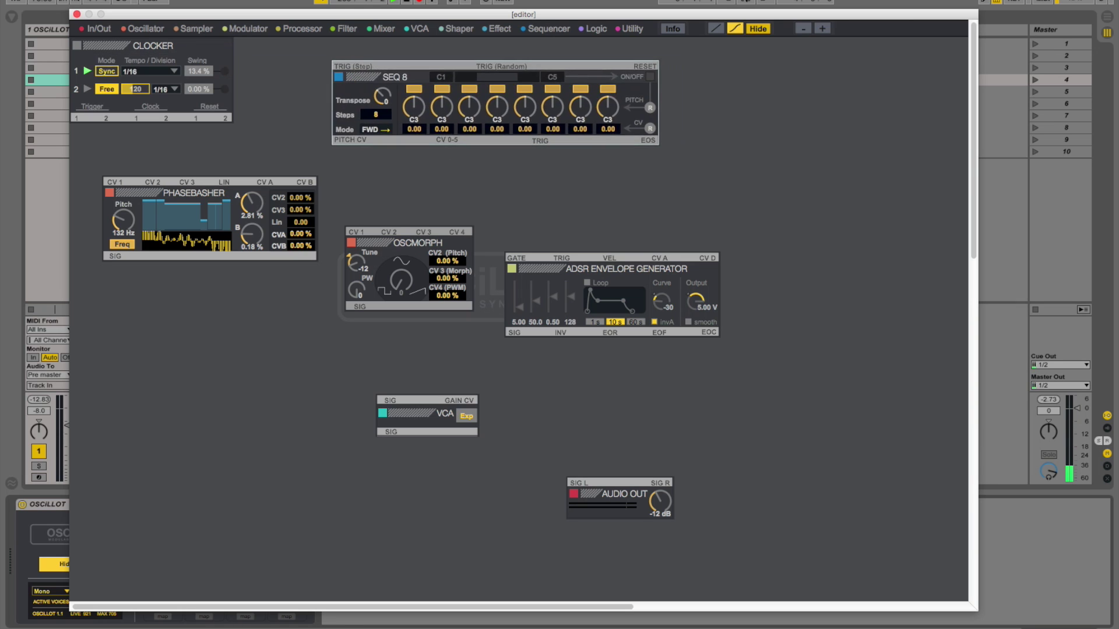
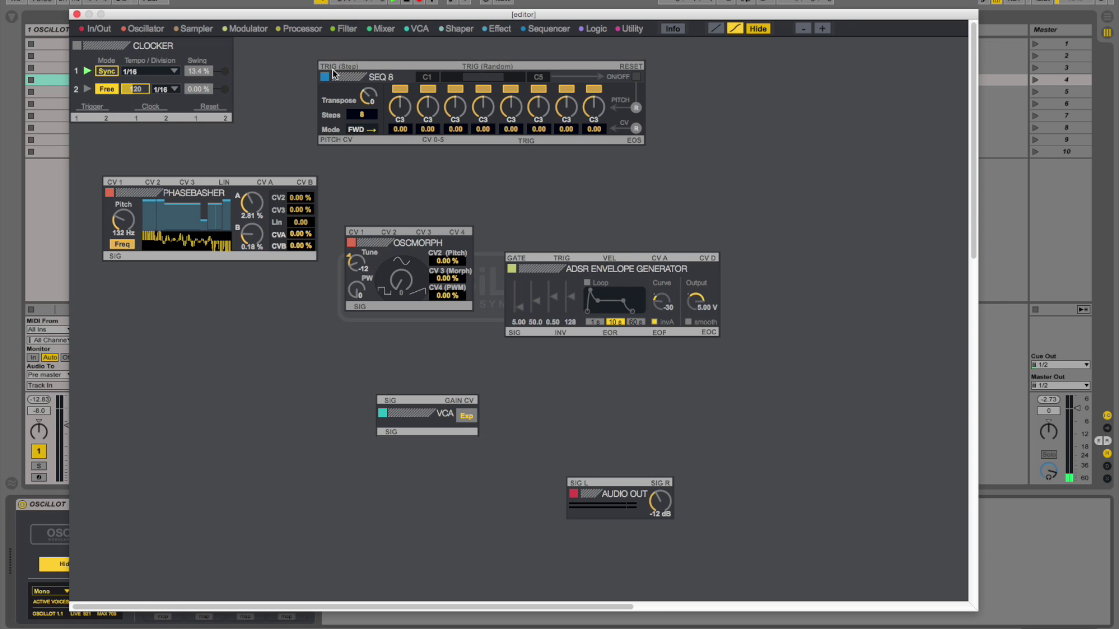
Patch Clocker trigger 1 into the SEQ 8 step trigger, and the SEQ 8 pitch CV into CV 1 of both PhaseBasher and OscMorph.
{"action": "left_click", "coordinate": [764, 29]}
{"action": "left_click_drag", "start_coordinate": [83, 120], "coordinate": [329, 65]}
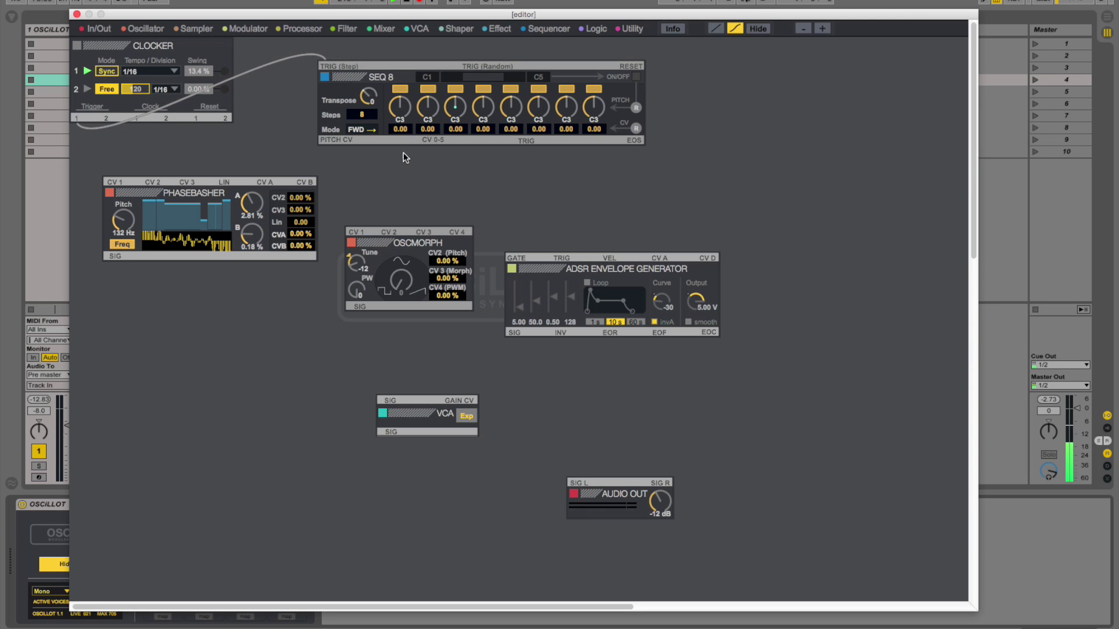
{"action": "left_click_drag", "start_coordinate": [330, 141], "coordinate": [121, 183]}
{"action": "left_click_drag", "start_coordinate": [325, 142], "coordinate": [362, 228]}
{"action": "left_click_drag", "start_coordinate": [361, 308], "coordinate": [387, 397]}
{"action": "left_click_drag", "start_coordinate": [114, 261], "coordinate": [387, 394]}
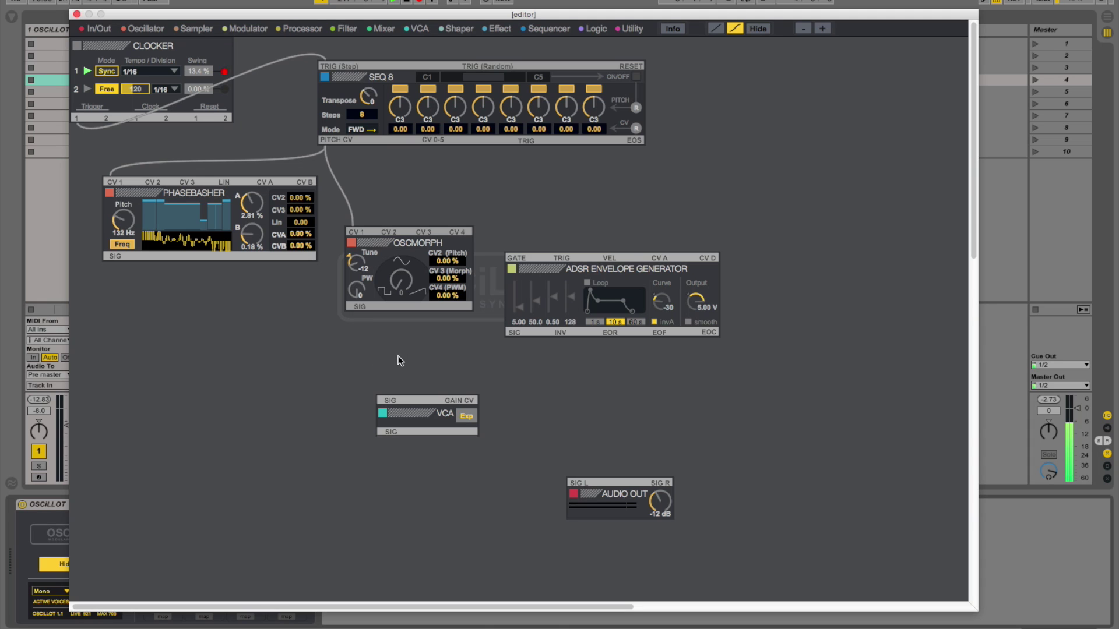
{"action": "left_click_drag", "start_coordinate": [357, 307], "coordinate": [393, 402]}
{"action": "left_click_drag", "start_coordinate": [116, 256], "coordinate": [385, 433]}
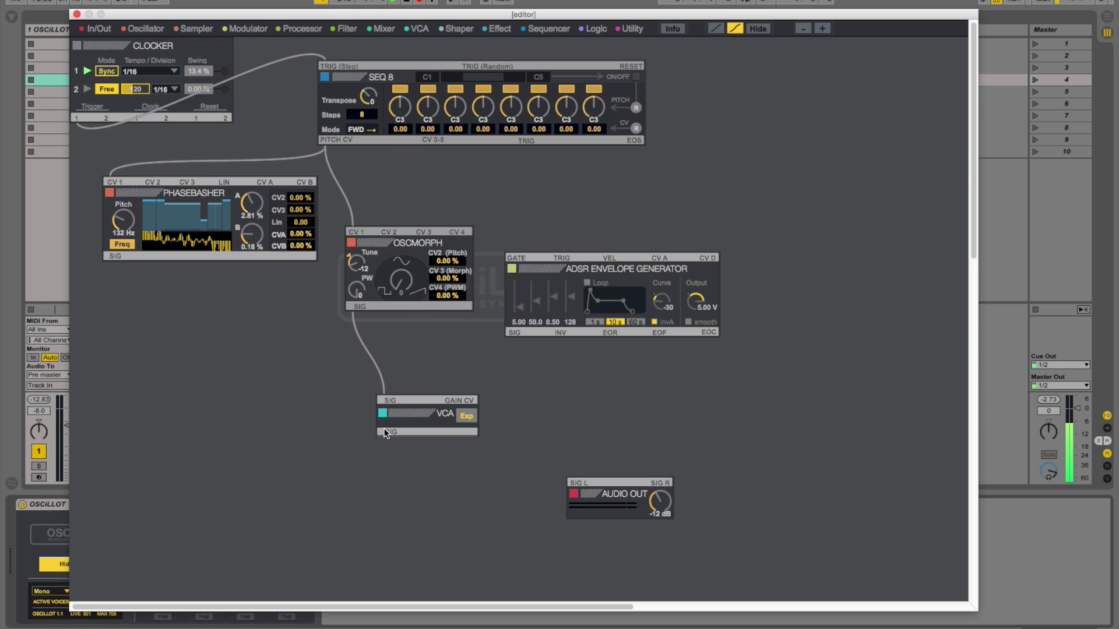
{"action": "left_click", "coordinate": [376, 364]}
{"action": "key", "text": "BackSpace"}
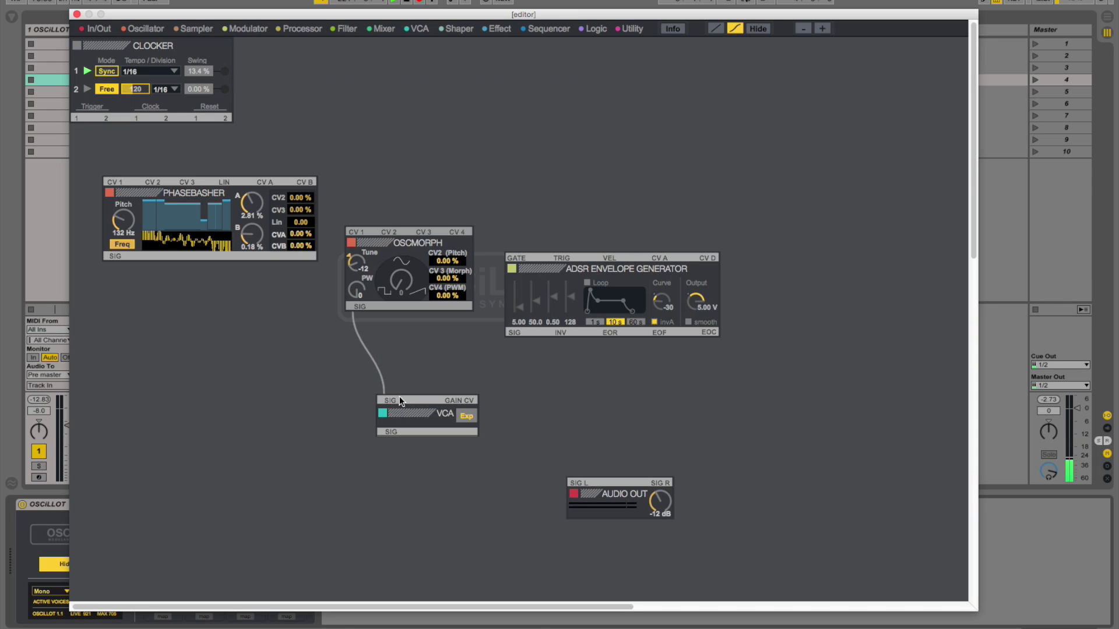
{"action": "key", "text": "super+z"}
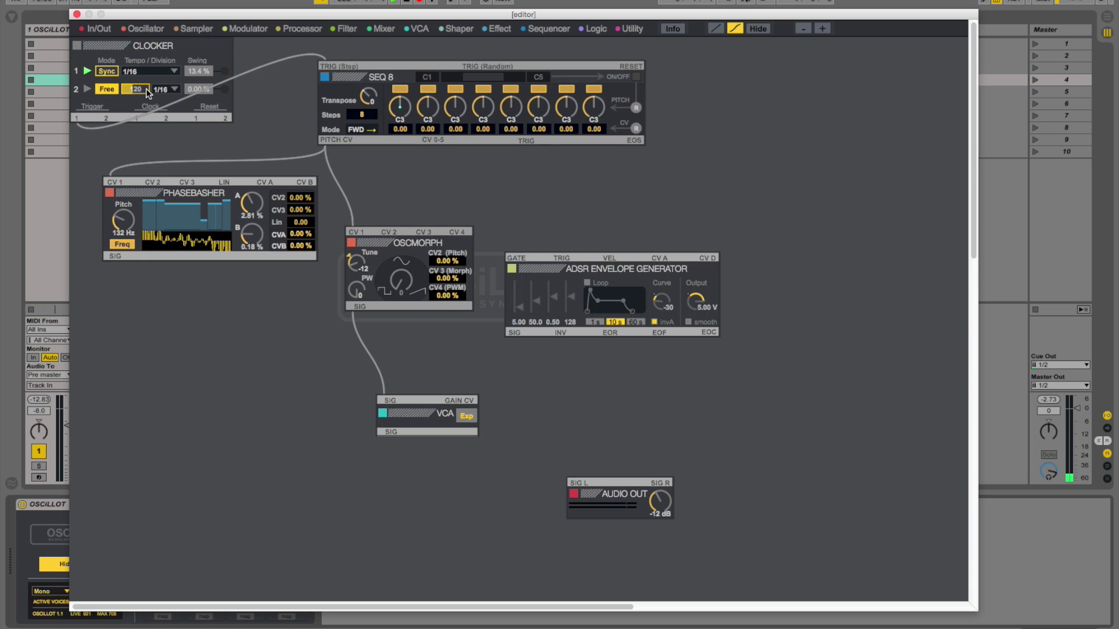
{"action": "left_click", "coordinate": [385, 403]}
Add an Xfade mixer module and place it below the oscillators, to the left of the VCA.
{"action": "left_click", "coordinate": [593, 29]}
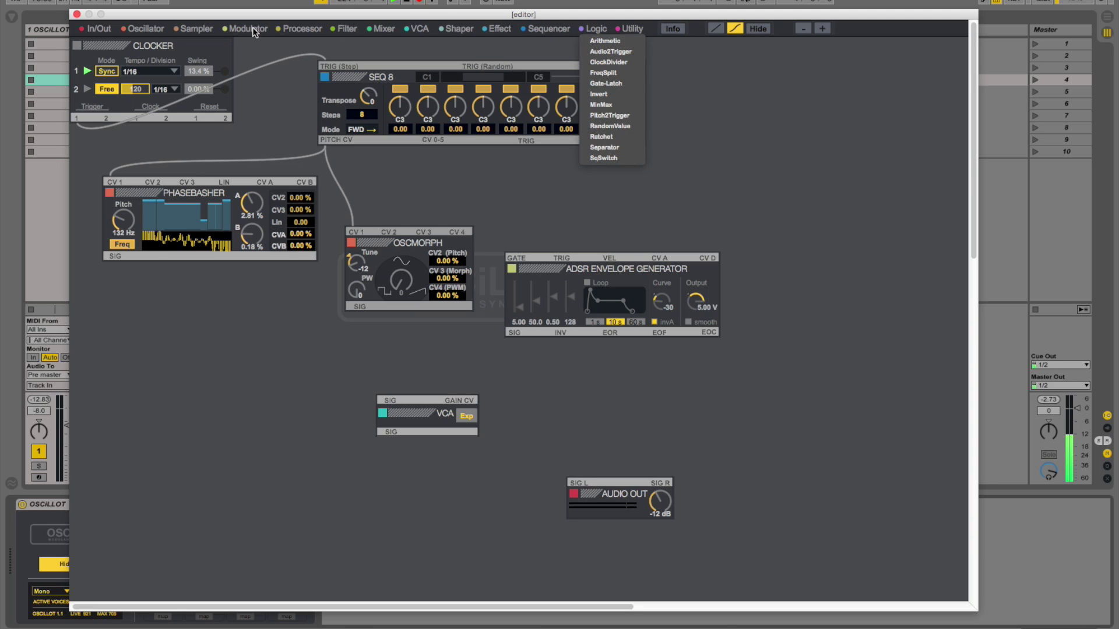
{"action": "left_click", "coordinate": [384, 28]}
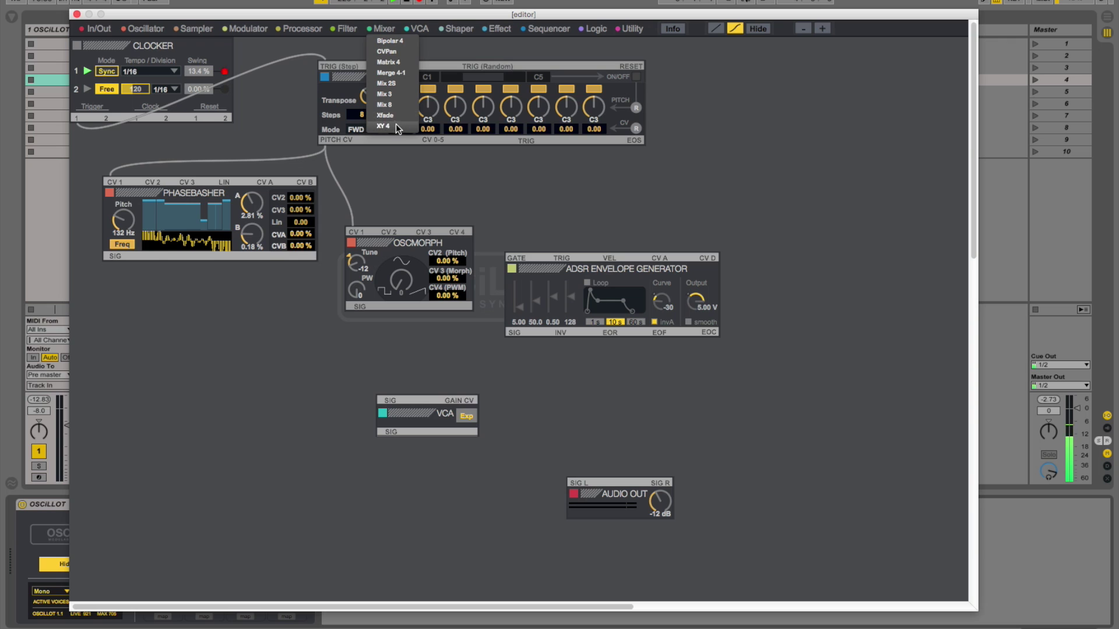
{"action": "left_click", "coordinate": [394, 125]}
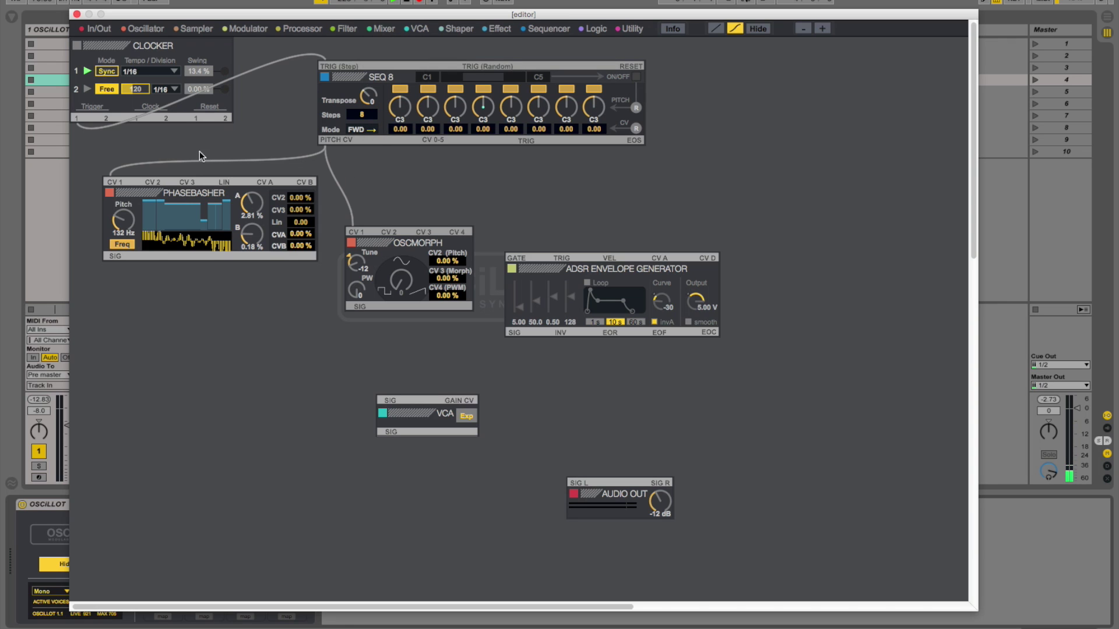
{"action": "left_click_drag", "start_coordinate": [134, 89], "coordinate": [284, 354]}
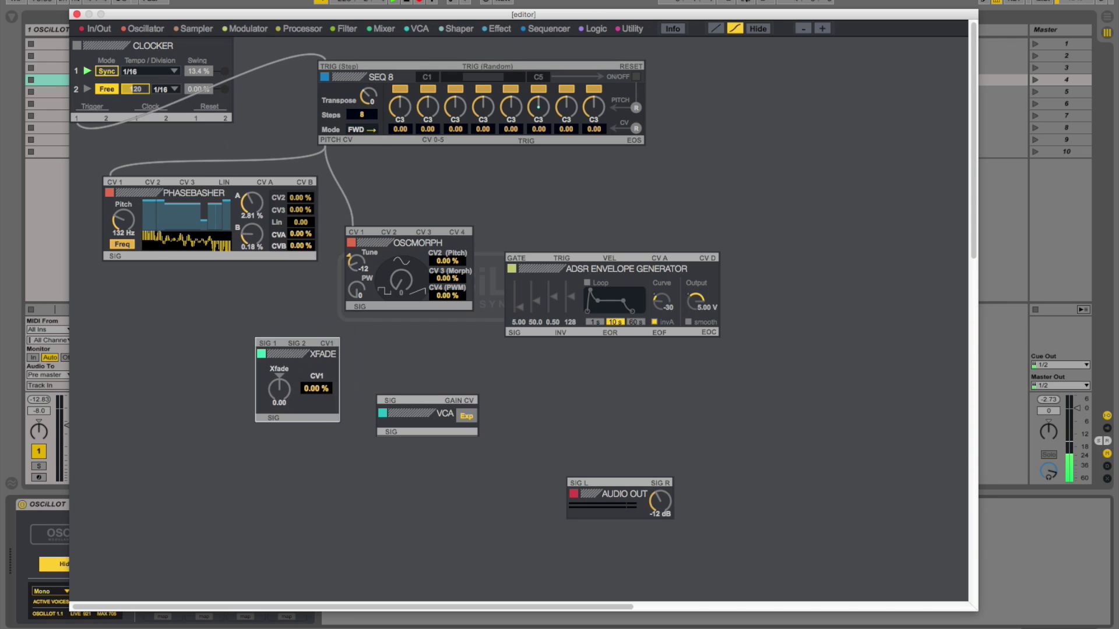
Patch PhaseBasher into Xfade SIG 1, OscMorph into SIG 2, and the Xfade output into the VCA's signal input.
{"action": "left_click_drag", "start_coordinate": [363, 307], "coordinate": [286, 349]}
{"action": "left_click_drag", "start_coordinate": [115, 256], "coordinate": [265, 343]}
{"action": "left_click_drag", "start_coordinate": [274, 418], "coordinate": [384, 399]}
Patch the ADSR signal output into the VCA's gain CV and the SEQ 8 trigger output into the ADSR's trigger input.
{"action": "left_click_drag", "start_coordinate": [514, 333], "coordinate": [469, 401]}
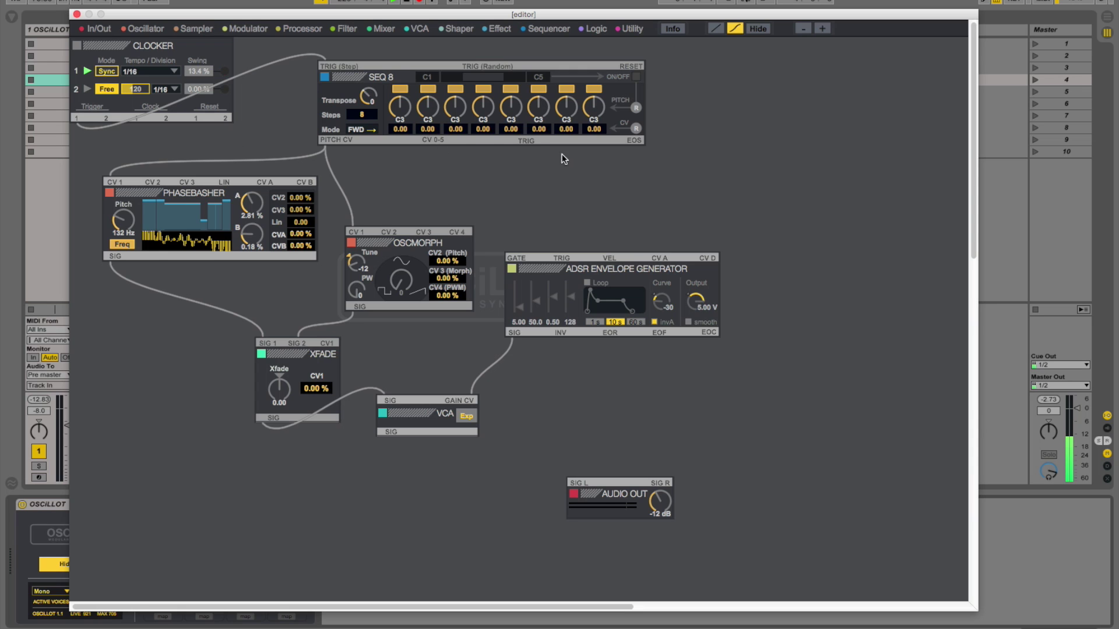
{"action": "left_click_drag", "start_coordinate": [527, 143], "coordinate": [561, 259]}
Patch the VCA output into both the left and right inputs of Audio Out and set its level to -21 dB.
{"action": "left_click_drag", "start_coordinate": [419, 442], "coordinate": [520, 485]}
{"action": "left_click_drag", "start_coordinate": [401, 446], "coordinate": [620, 495]}
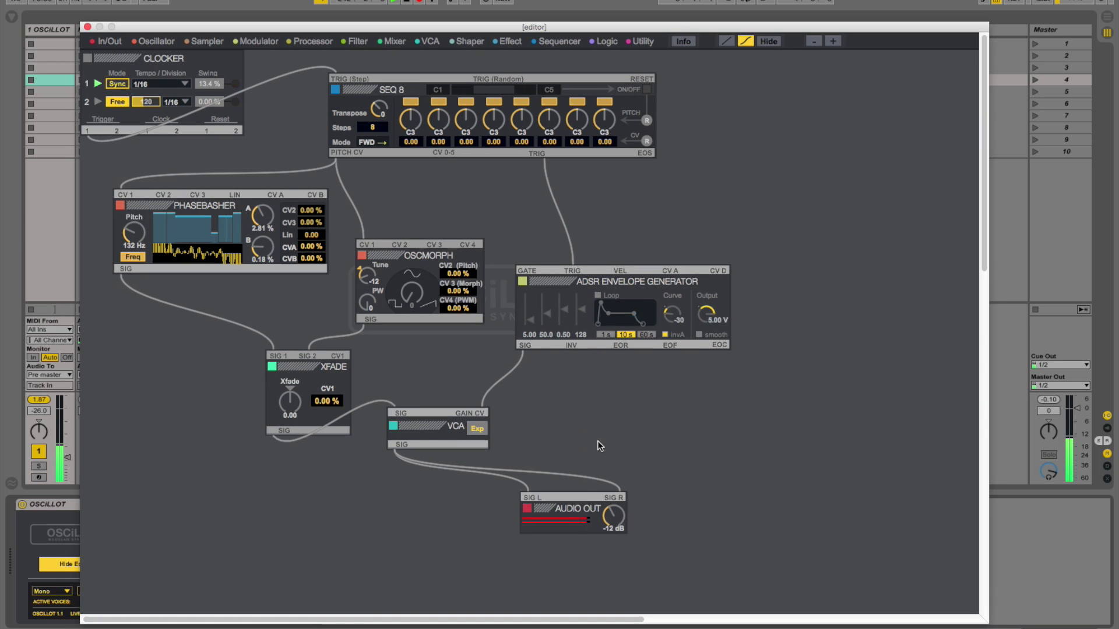
{"action": "left_click_drag", "start_coordinate": [609, 516], "coordinate": [608, 519]}
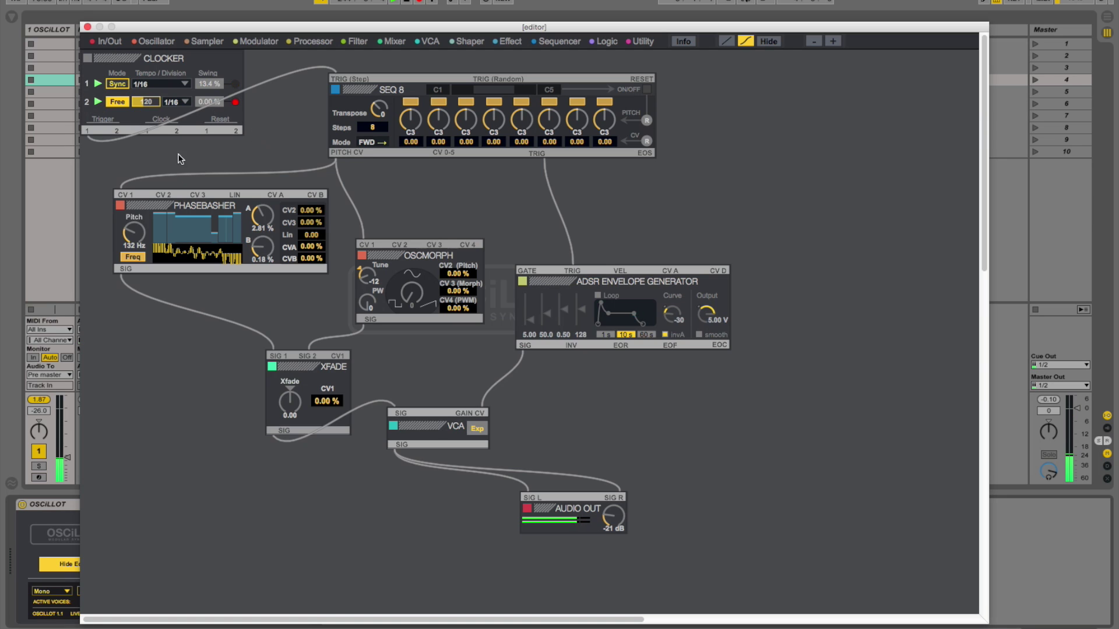
Switch the Clocker's second clock to Sync and move the OscMorph slightly up.
{"action": "left_click", "coordinate": [116, 102]}
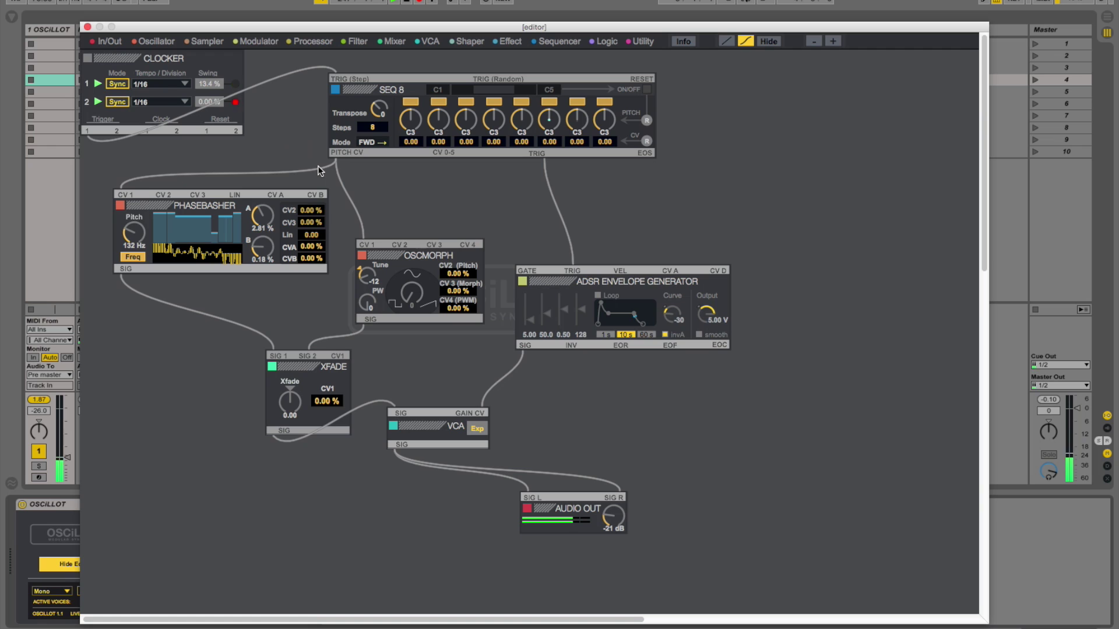
{"action": "left_click_drag", "start_coordinate": [410, 297], "coordinate": [420, 262]}
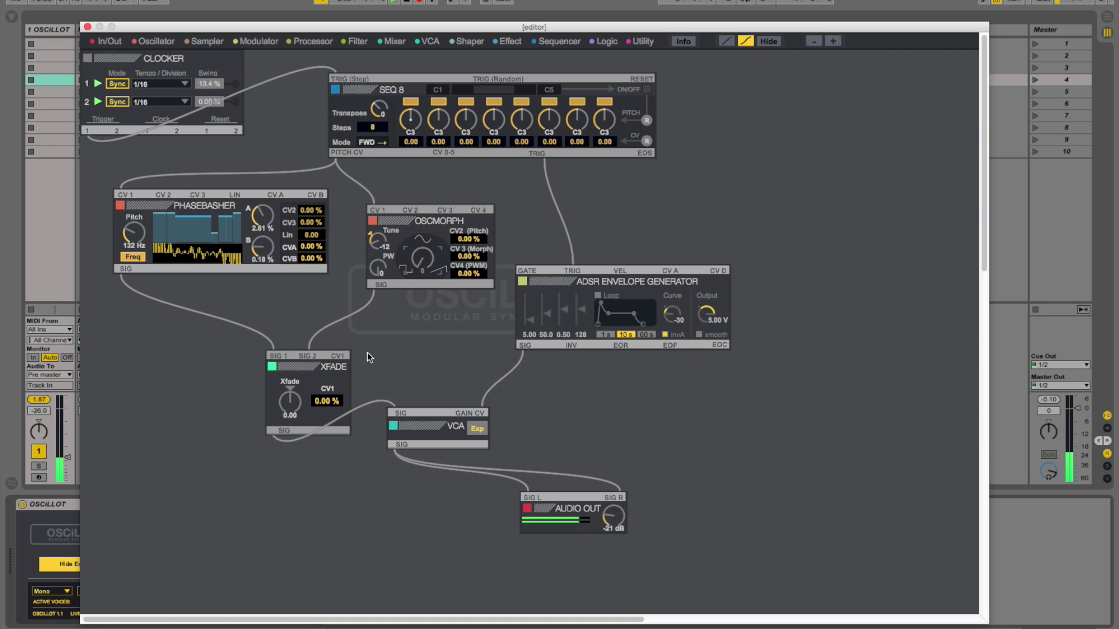
Set the Xfade to 50.00 and the ADSR to attack 0.10, decay 84.5, sustain 0.00, release 0.50 and curve -60.
{"action": "left_click_drag", "start_coordinate": [290, 402], "coordinate": [285, 406]}
{"action": "left_click_drag", "start_coordinate": [286, 406], "coordinate": [278, 356]}
{"action": "left_click_drag", "start_coordinate": [582, 309], "coordinate": [571, 389]}
{"action": "left_click_drag", "start_coordinate": [533, 316], "coordinate": [558, 330]}
{"action": "left_click", "coordinate": [565, 321]}
{"action": "left_click_drag", "start_coordinate": [673, 317], "coordinate": [676, 326]}
{"action": "left_click_drag", "start_coordinate": [552, 324], "coordinate": [550, 310]}
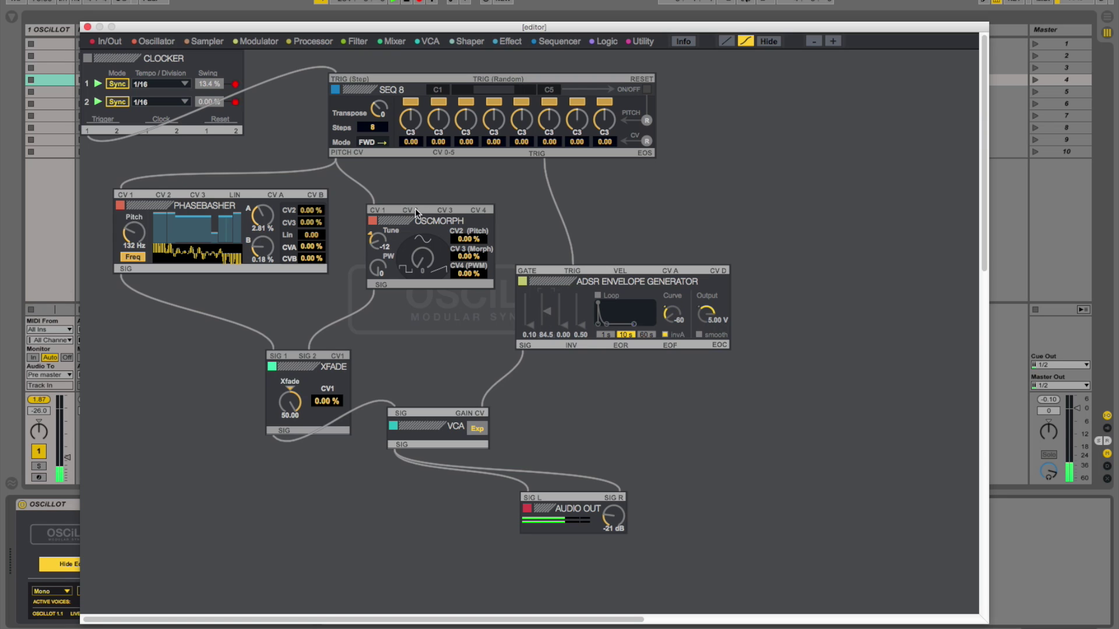
Move the VCA to just above Audio Out and shift the OscMorph slightly down and to the left.
{"action": "left_click_drag", "start_coordinate": [412, 421], "coordinate": [513, 427]}
{"action": "left_click_drag", "start_coordinate": [404, 213], "coordinate": [391, 233]}
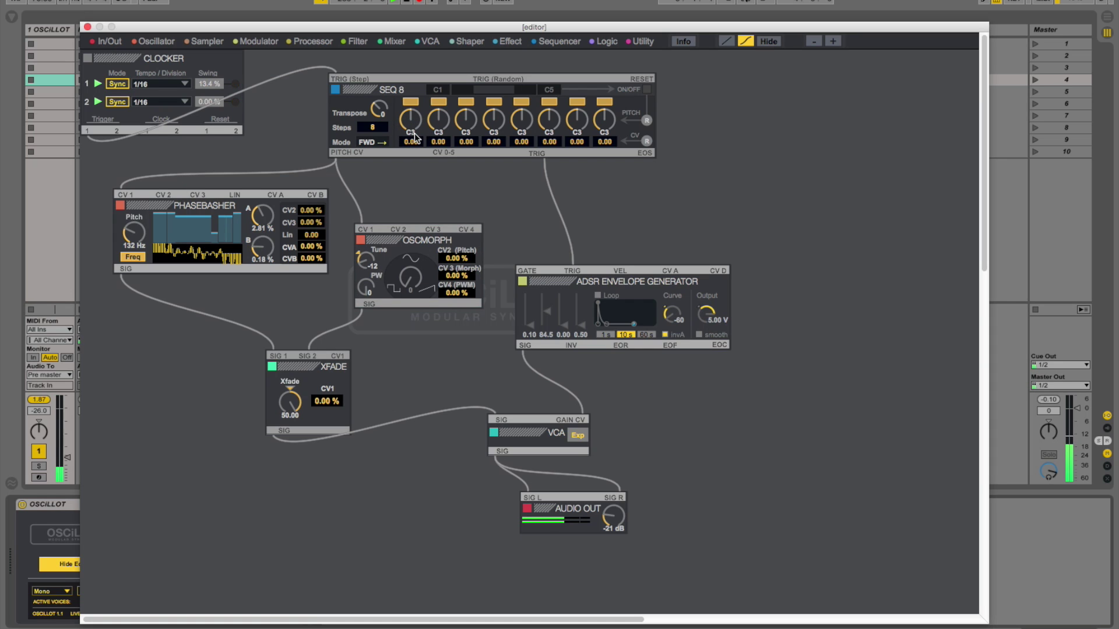
Set the eight SEQ 8 step pitches to D#1, D#3, C#2, D#2, F#3, F#1, F3 and C#3.
{"action": "mouse_move", "coordinate": [414, 137]}
{"action": "left_mouse_down"}
{"action": "mouse_move", "coordinate": [411, 124]}
{"action": "mouse_move", "coordinate": [411, 133]}
{"action": "left_mouse_up"}
{"action": "left_click_drag", "start_coordinate": [440, 138], "coordinate": [440, 129]}
{"action": "left_click_drag", "start_coordinate": [468, 135], "coordinate": [468, 145]}
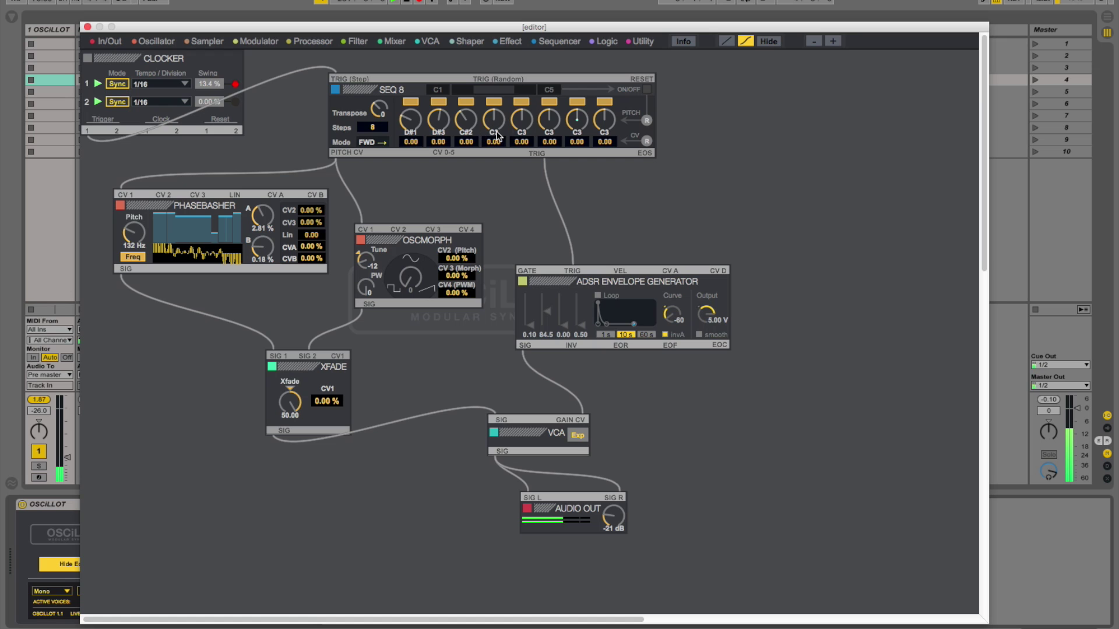
{"action": "left_click_drag", "start_coordinate": [497, 136], "coordinate": [497, 129]}
{"action": "left_click_drag", "start_coordinate": [522, 129], "coordinate": [522, 121]}
{"action": "left_click_drag", "start_coordinate": [552, 136], "coordinate": [552, 143]}
{"action": "left_click", "coordinate": [581, 134]}
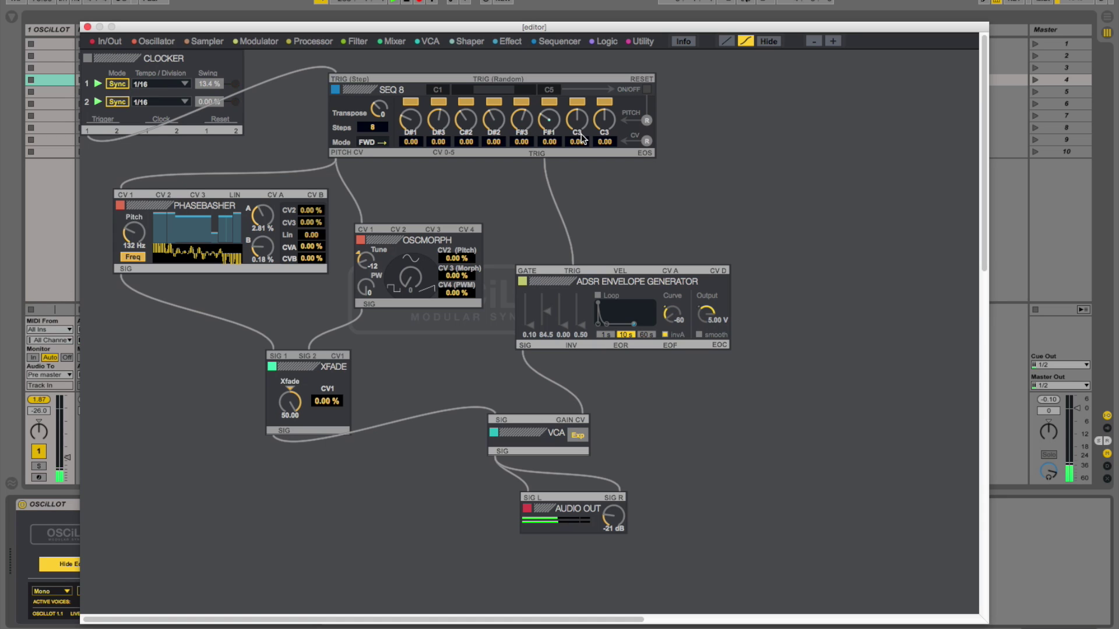
{"action": "left_click_drag", "start_coordinate": [604, 120], "coordinate": [581, 122]}
Set the Audio Out level to -16 dB and the ADSR decay to 115.
{"action": "left_click_drag", "start_coordinate": [616, 533], "coordinate": [616, 519]}
{"action": "mouse_move", "coordinate": [547, 317]}
{"action": "left_mouse_down"}
{"action": "mouse_move", "coordinate": [549, 330]}
{"action": "mouse_move", "coordinate": [550, 310]}
{"action": "left_mouse_up"}
Blend in the PhaseBasher to set its A to 0.31 % and B to 0.01 %, and return the Xfade to 50.00.
{"action": "left_click_drag", "start_coordinate": [285, 397], "coordinate": [299, 461]}
{"action": "left_click_drag", "start_coordinate": [263, 263], "coordinate": [262, 267]}
{"action": "left_click_drag", "start_coordinate": [263, 227], "coordinate": [261, 241]}
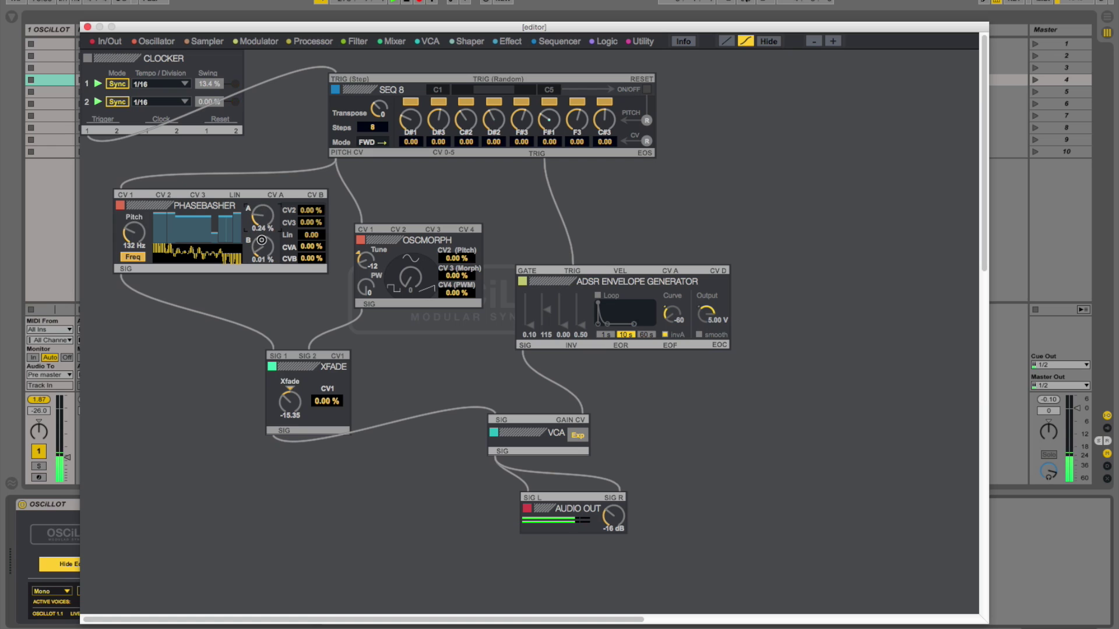
{"action": "left_click_drag", "start_coordinate": [294, 407], "coordinate": [282, 348]}
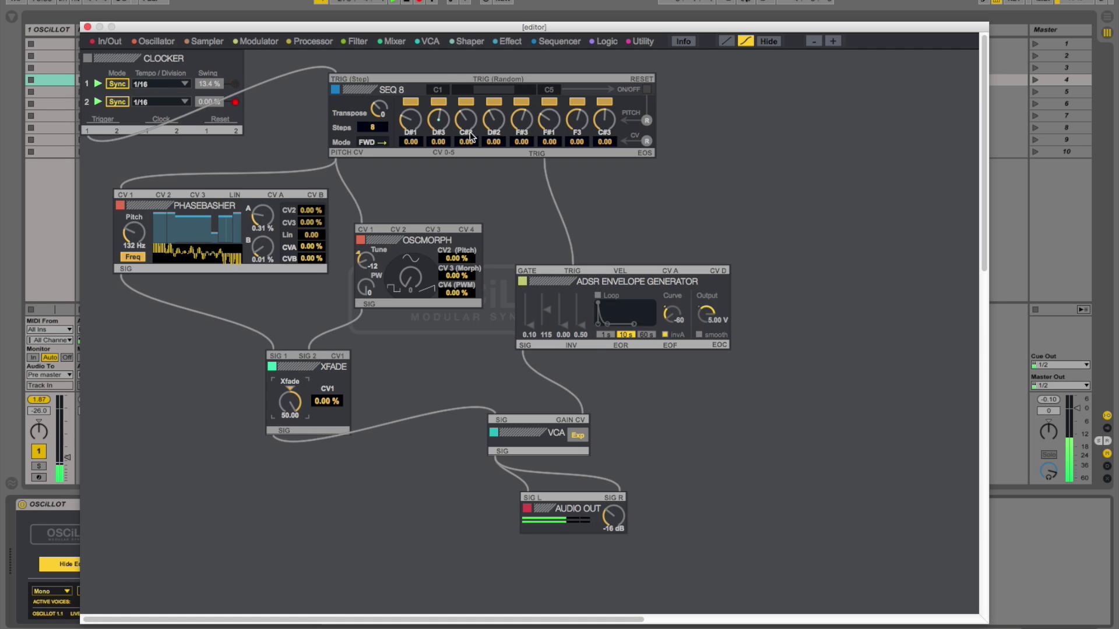
Rearrange the patch by nudging SEQ 8 left, moving Audio Out further down and right, and placing the VCA below the OscMorph.
{"action": "left_click_drag", "start_coordinate": [449, 88], "coordinate": [506, 89]}
{"action": "left_click_drag", "start_coordinate": [417, 91], "coordinate": [349, 95]}
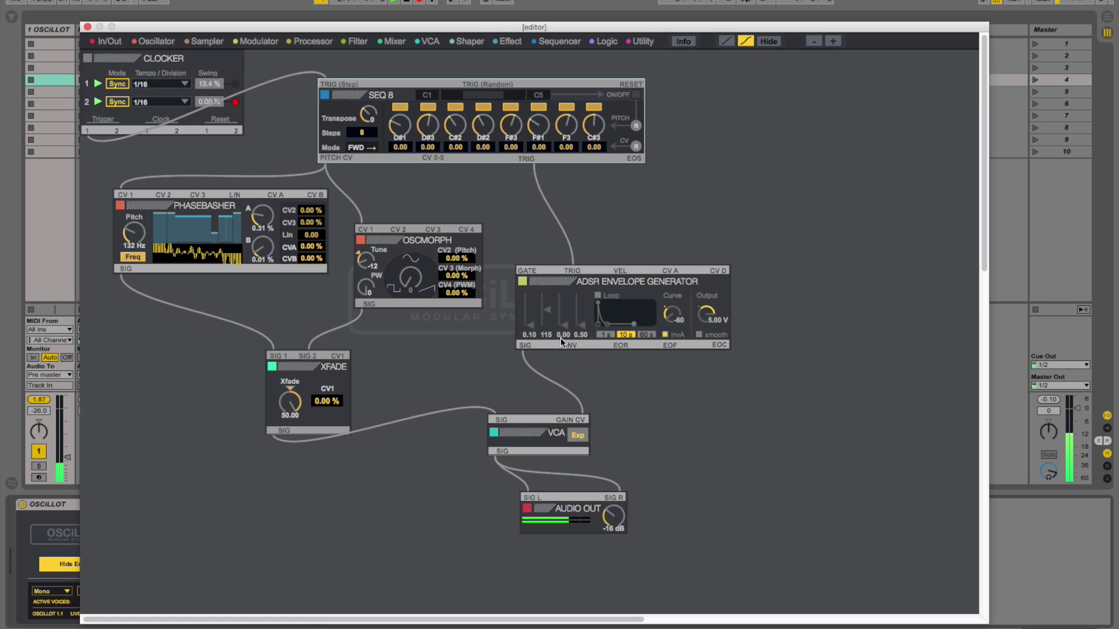
{"action": "left_click_drag", "start_coordinate": [533, 497], "coordinate": [661, 536]}
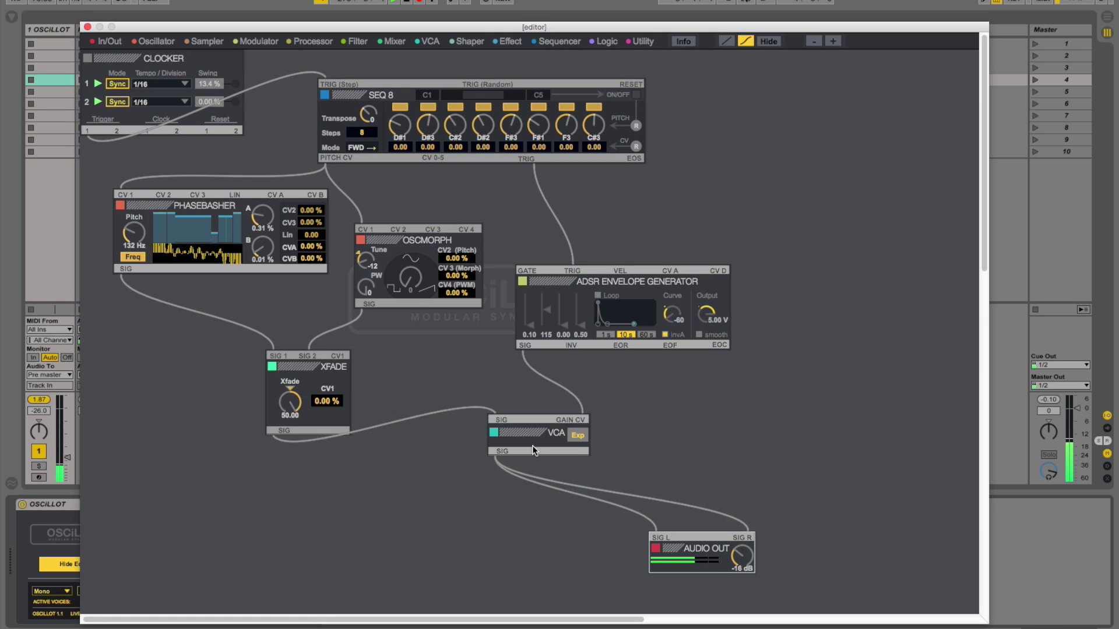
{"action": "left_click_drag", "start_coordinate": [533, 445], "coordinate": [480, 402]}
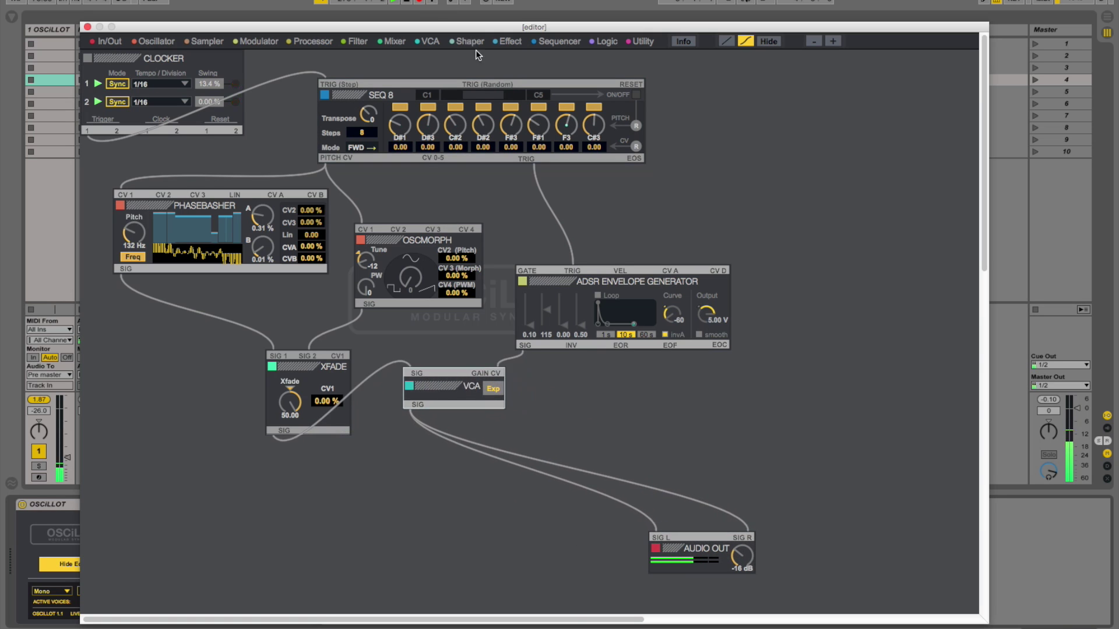
Add a Phaser effect module and place it between the ADSR and Audio Out.
{"action": "left_click", "coordinate": [508, 41]}
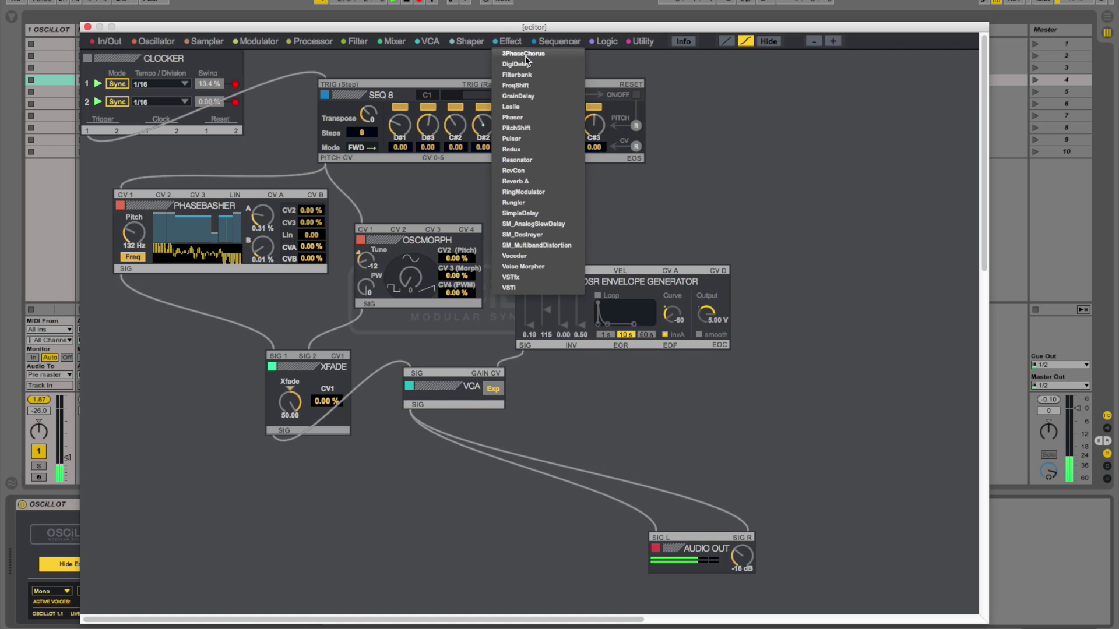
{"action": "left_click", "coordinate": [514, 118]}
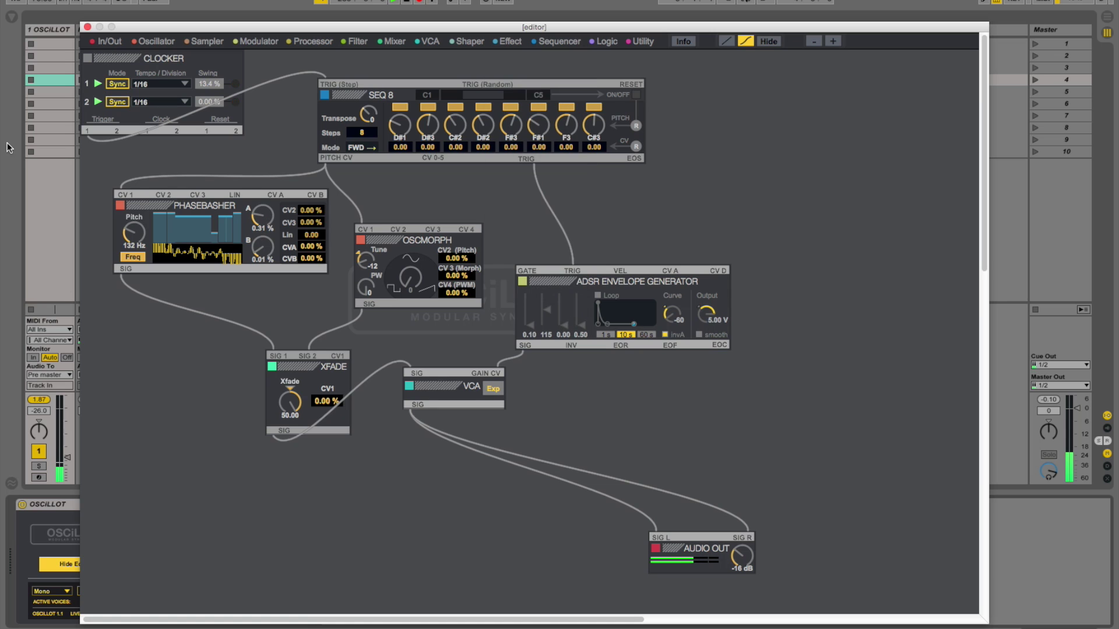
{"action": "left_click_drag", "start_coordinate": [139, 91], "coordinate": [632, 422]}
Disconnect both VCA cables from Audio Out and patch the VCA output into the Phaser's signal input.
{"action": "left_click", "coordinate": [660, 539]}
{"action": "left_click", "coordinate": [740, 537]}
{"action": "left_click", "coordinate": [417, 404]}
{"action": "left_click", "coordinate": [624, 412]}
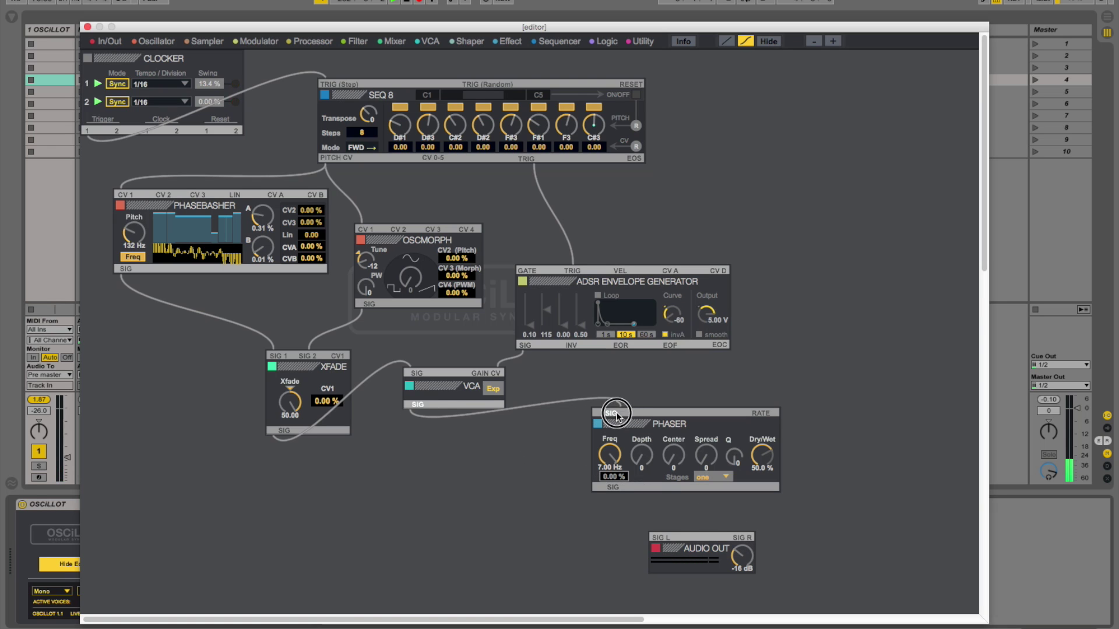
{"action": "left_click", "coordinate": [608, 487]}
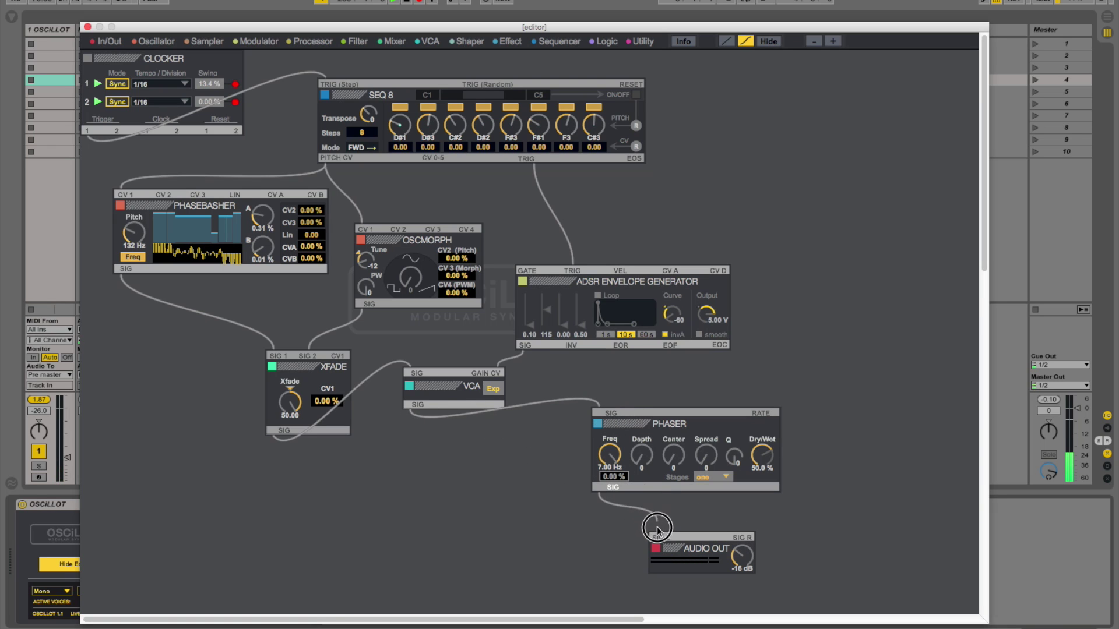
{"action": "left_click", "coordinate": [658, 537]}
Add a Distort module below the VCA and patch the Phaser's output into its signal input.
{"action": "left_click", "coordinate": [511, 41]}
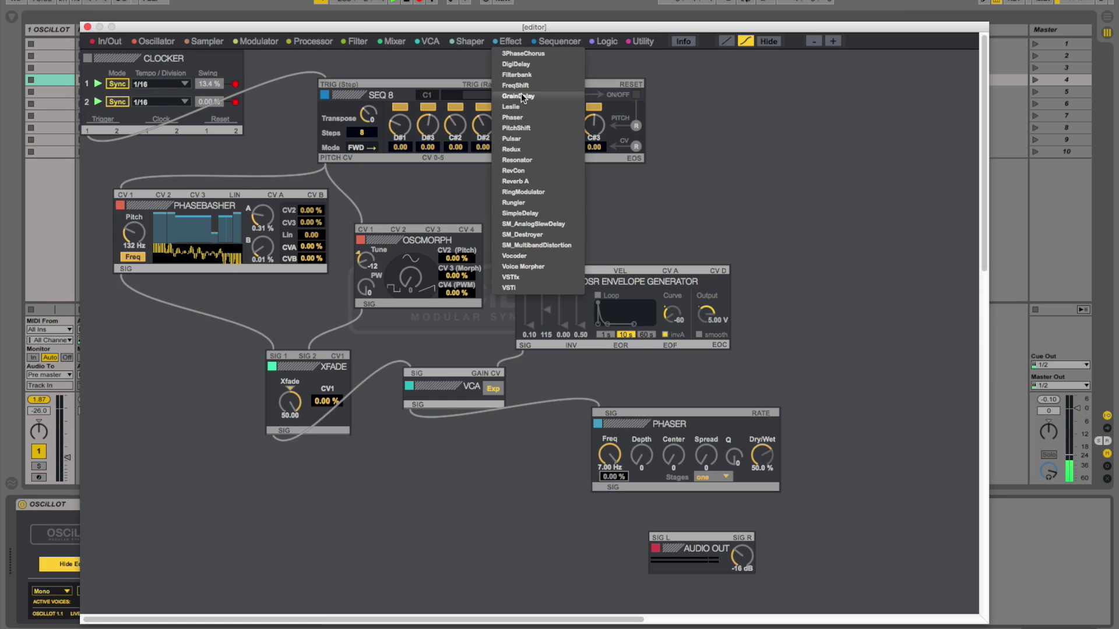
{"action": "left_click", "coordinate": [461, 42]}
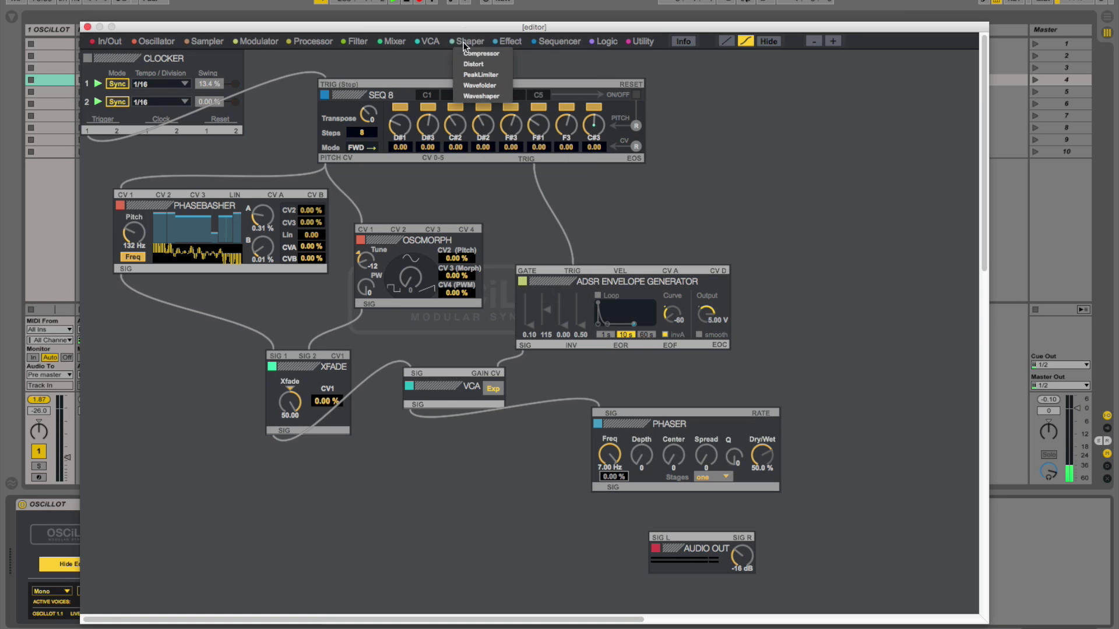
{"action": "left_click", "coordinate": [477, 63]}
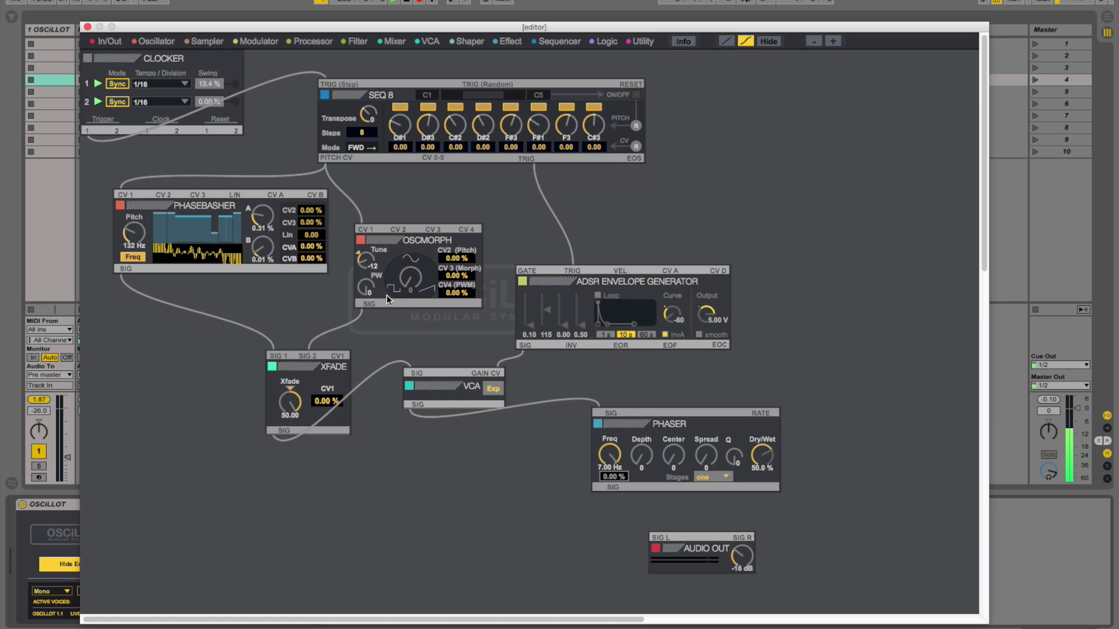
{"action": "left_click_drag", "start_coordinate": [142, 75], "coordinate": [471, 471]}
{"action": "left_click_drag", "start_coordinate": [590, 491], "coordinate": [470, 464]}
{"action": "left_click_drag", "start_coordinate": [461, 544], "coordinate": [652, 538]}
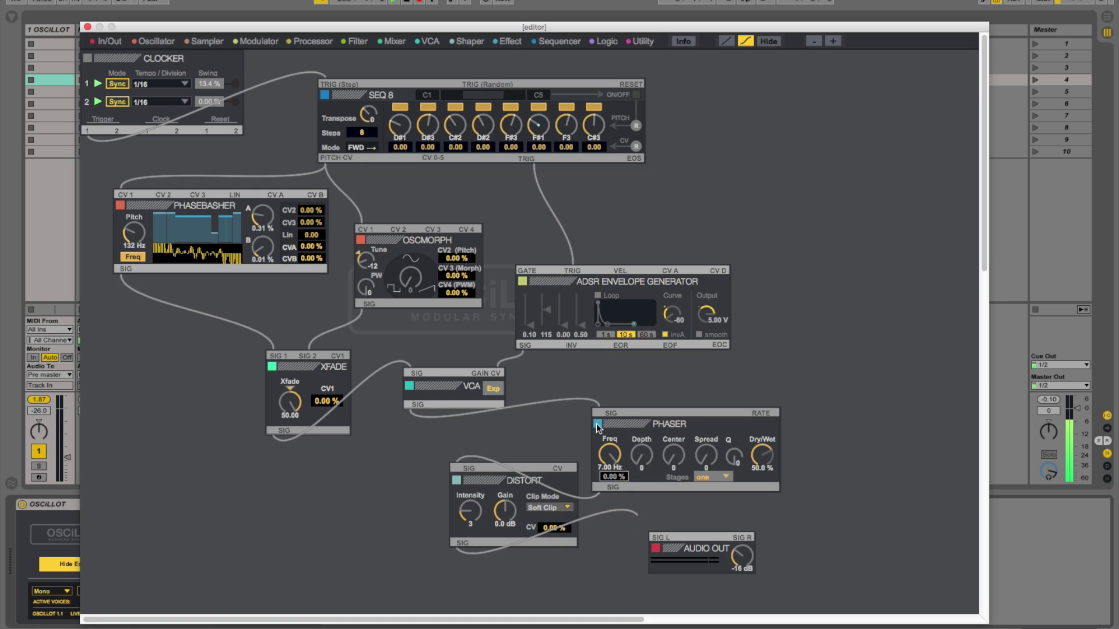
Add a Reverb A effect module to the right of the Distort and shift Audio Out slightly down and left.
{"action": "left_click", "coordinate": [514, 42]}
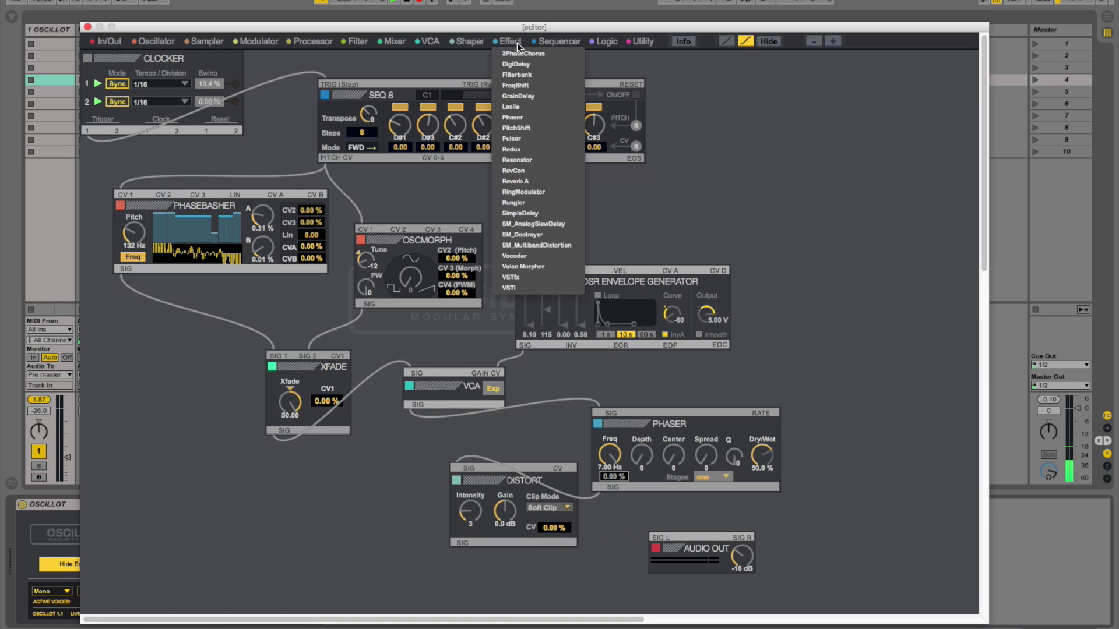
{"action": "left_click", "coordinate": [515, 181]}
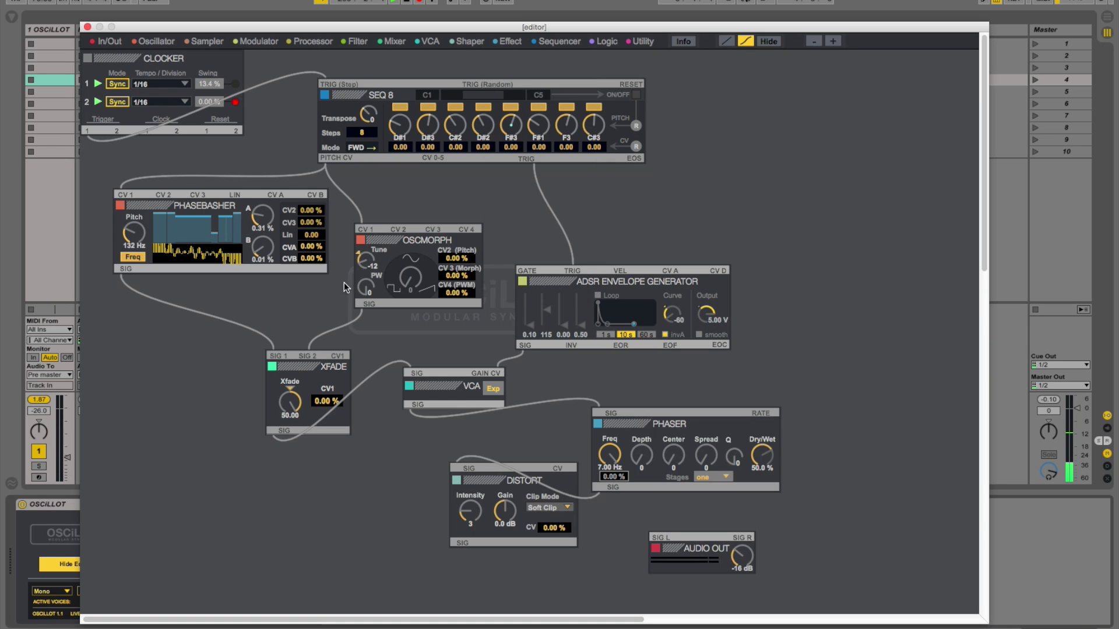
{"action": "mouse_move", "coordinate": [142, 81]}
{"action": "left_mouse_down"}
{"action": "mouse_move", "coordinate": [674, 467]}
{"action": "mouse_move", "coordinate": [696, 441]}
{"action": "left_mouse_up"}
{"action": "left_click_drag", "start_coordinate": [684, 536], "coordinate": [661, 561]}
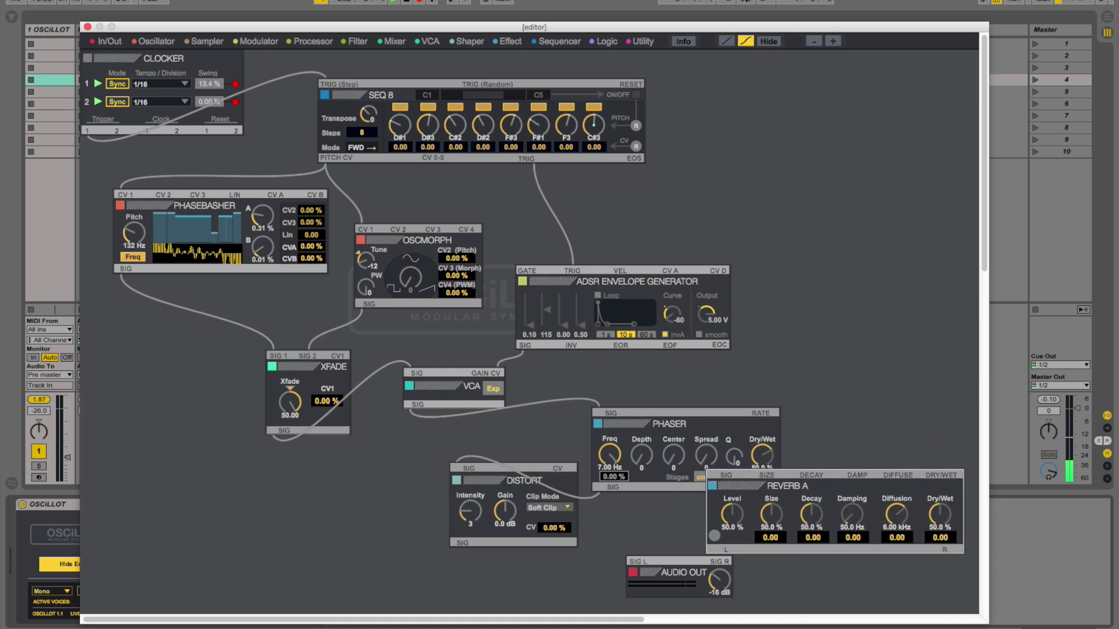
Patch the Distort output into Reverb A, connect its L and R outputs to Audio Out, and place Reverb A just above Audio Out.
{"action": "left_click_drag", "start_coordinate": [459, 545], "coordinate": [745, 516]}
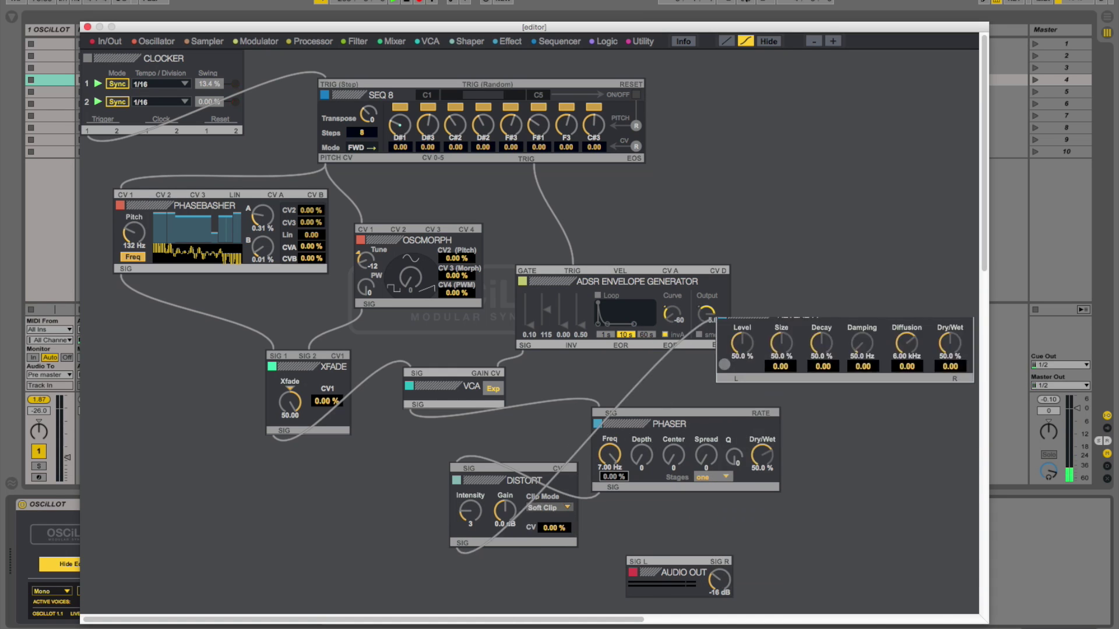
{"action": "left_click_drag", "start_coordinate": [724, 364], "coordinate": [647, 555]}
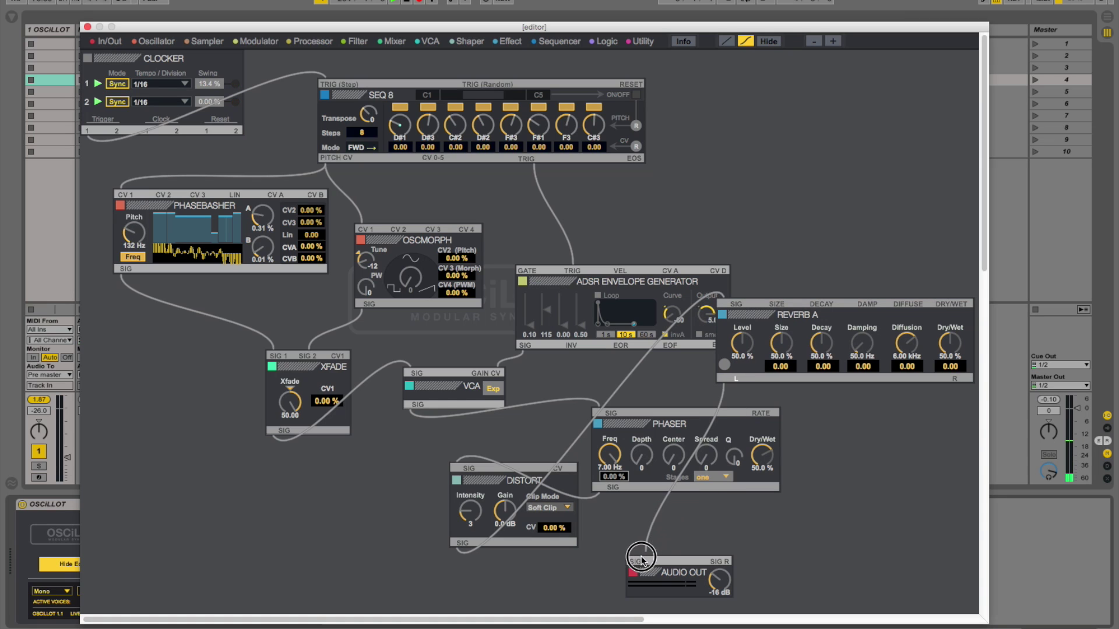
{"action": "left_click_drag", "start_coordinate": [956, 383], "coordinate": [725, 561]}
{"action": "left_click_drag", "start_coordinate": [766, 329], "coordinate": [736, 503]}
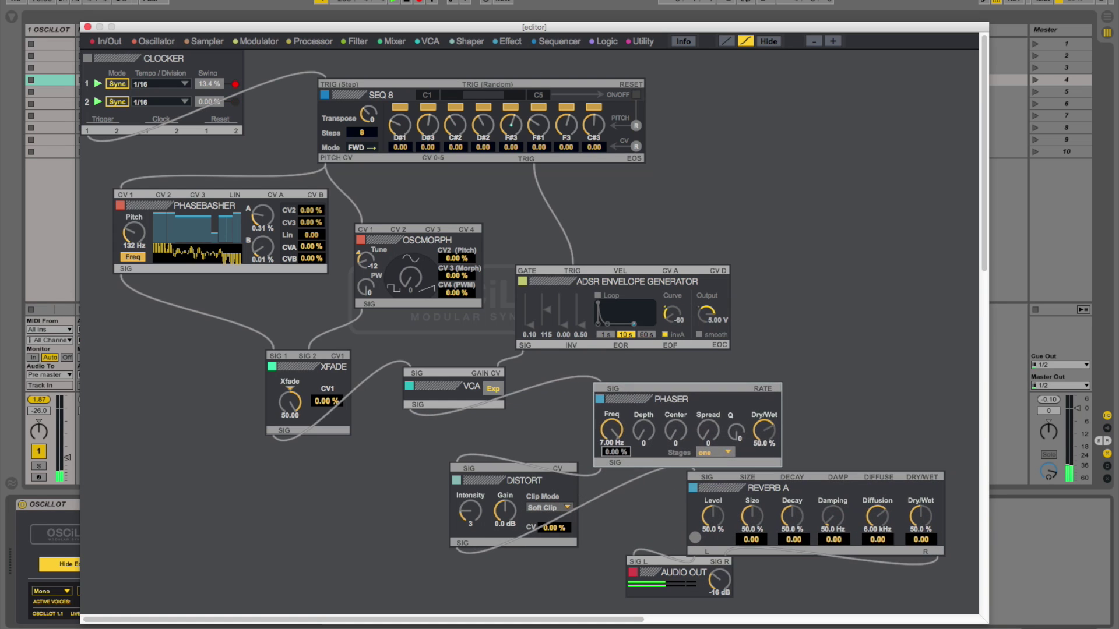
Move the Distort module up and left with Intensity 5 and Gain 1.9 dB, and raise the Audio Out level to -10 dB.
{"action": "left_click_drag", "start_coordinate": [502, 485], "coordinate": [446, 469]}
{"action": "left_click_drag", "start_coordinate": [725, 585], "coordinate": [721, 583]}
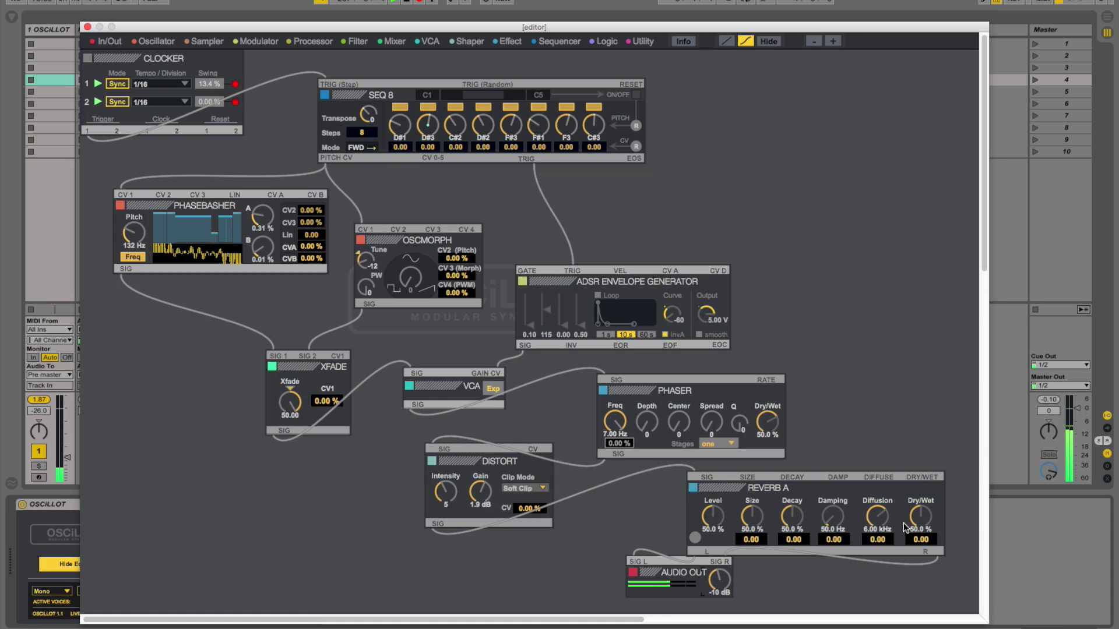
Set Reverb A to Level 72.8 %, Size 100 %, Decay 57.1 % and Dry/Wet 69.7 %, and raise Audio Out to -3.4 dB.
{"action": "left_click", "coordinate": [787, 518]}
{"action": "left_click_drag", "start_coordinate": [786, 516], "coordinate": [719, 499]}
{"action": "left_click_drag", "start_coordinate": [923, 514], "coordinate": [926, 493]}
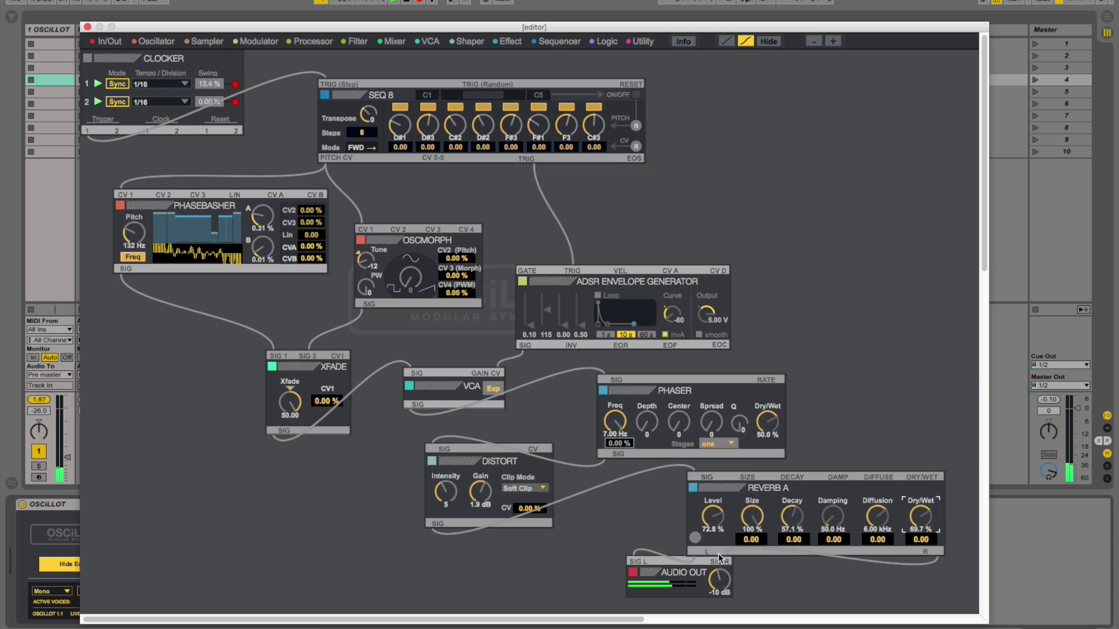
{"action": "left_click_drag", "start_coordinate": [721, 574], "coordinate": [722, 573]}
Set the Phaser to six stages with Freq 1.59 Hz, Depth 108, Spread 127 and Q -41.
{"action": "left_click", "coordinate": [715, 445]}
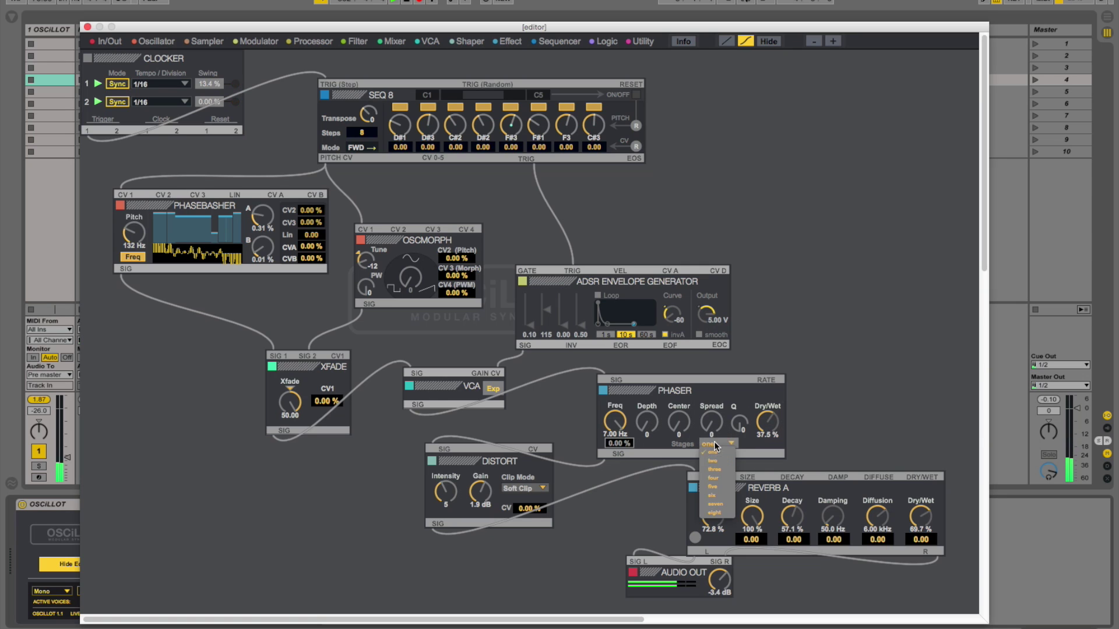
{"action": "left_click", "coordinate": [720, 495]}
{"action": "left_click_drag", "start_coordinate": [615, 421], "coordinate": [672, 538]}
{"action": "left_click_drag", "start_coordinate": [716, 427], "coordinate": [712, 309]}
{"action": "left_click_drag", "start_coordinate": [740, 426], "coordinate": [740, 396]}
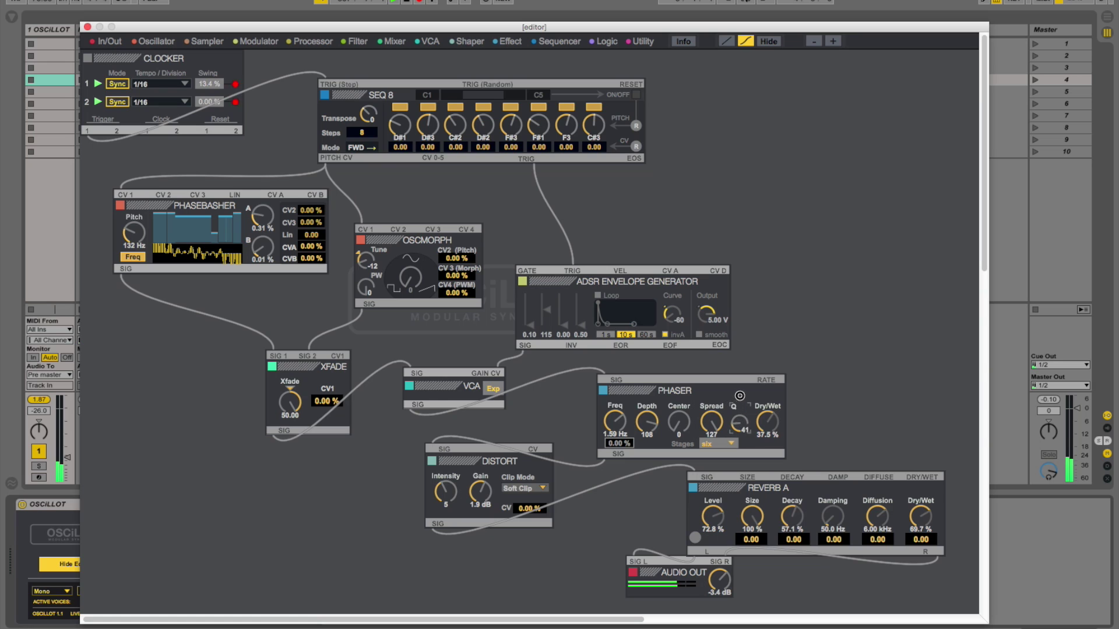
Retune the Phaser to Freq 0.45 Hz, Depth 119 and Dry/Wet 66.8 %, and shift the module slightly left.
{"action": "left_click_drag", "start_coordinate": [616, 425], "coordinate": [614, 406]}
{"action": "left_click_drag", "start_coordinate": [615, 422], "coordinate": [623, 452]}
{"action": "left_click_drag", "start_coordinate": [773, 427], "coordinate": [770, 407]}
{"action": "left_click_drag", "start_coordinate": [631, 379], "coordinate": [607, 376]}
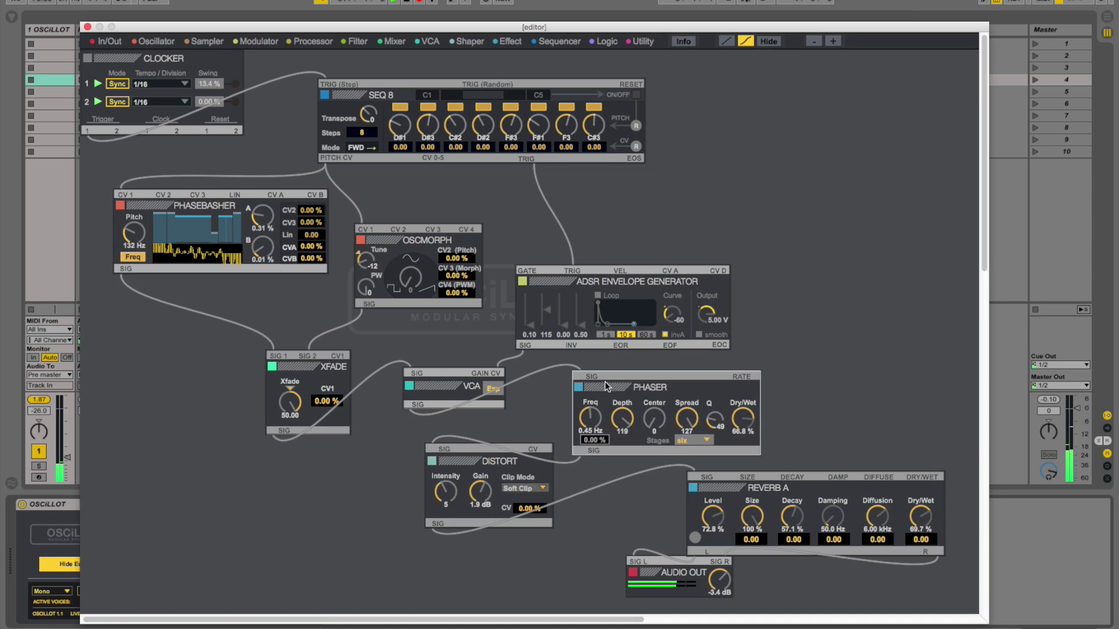
Set the ADSR decay to 67.7 and move the envelope module up and to the right.
{"action": "mouse_move", "coordinate": [574, 255]}
{"action": "left_mouse_down"}
{"action": "mouse_move", "coordinate": [571, 309]}
{"action": "mouse_move", "coordinate": [550, 276]}
{"action": "mouse_move", "coordinate": [580, 226]}
{"action": "mouse_move", "coordinate": [580, 262]}
{"action": "left_mouse_up"}
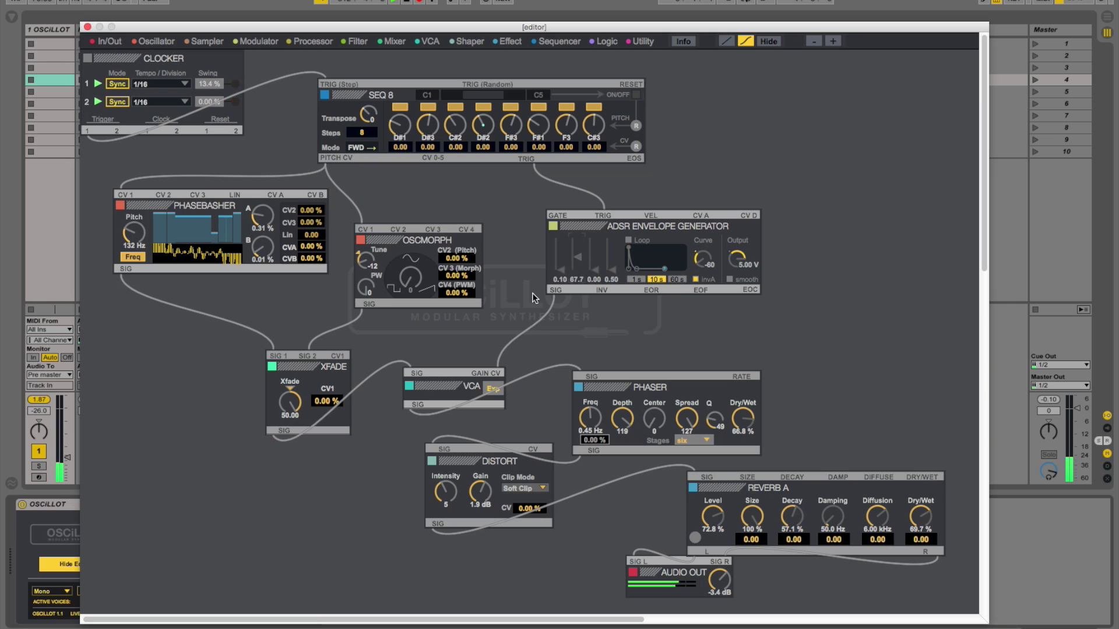
{"action": "left_click_drag", "start_coordinate": [596, 227], "coordinate": [594, 239]}
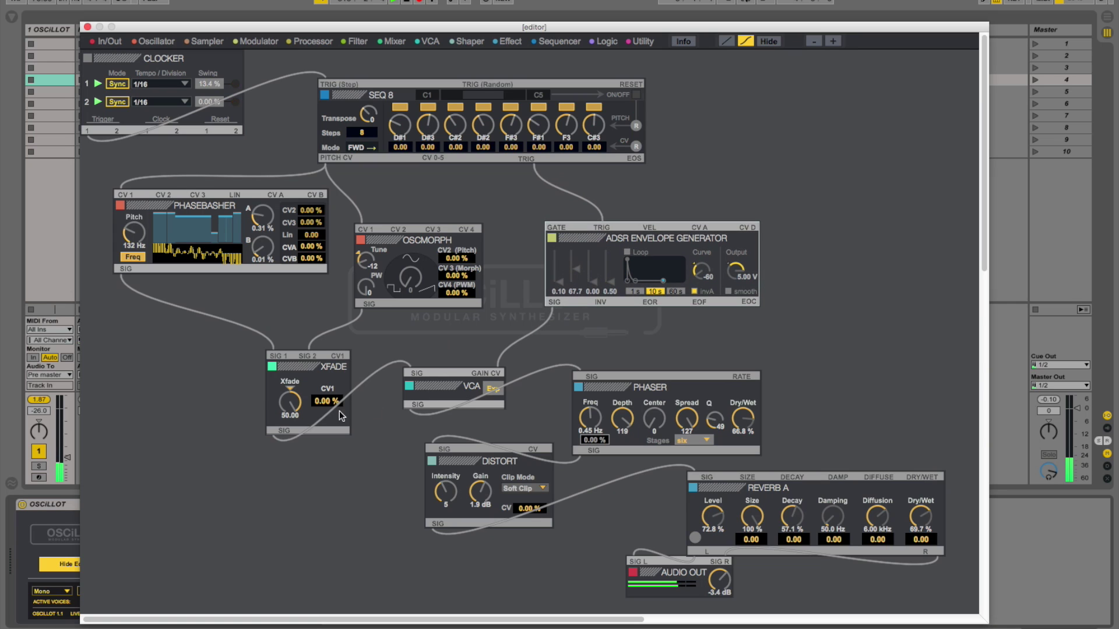
Set Phaser Depth to 108, Distort Gain to 3.2 dB and Audio Out to -6.3 dB, nudging Reverb A up clear of Audio Out.
{"action": "left_click_drag", "start_coordinate": [623, 419], "coordinate": [623, 426]}
{"action": "left_click_drag", "start_coordinate": [489, 500], "coordinate": [489, 499]}
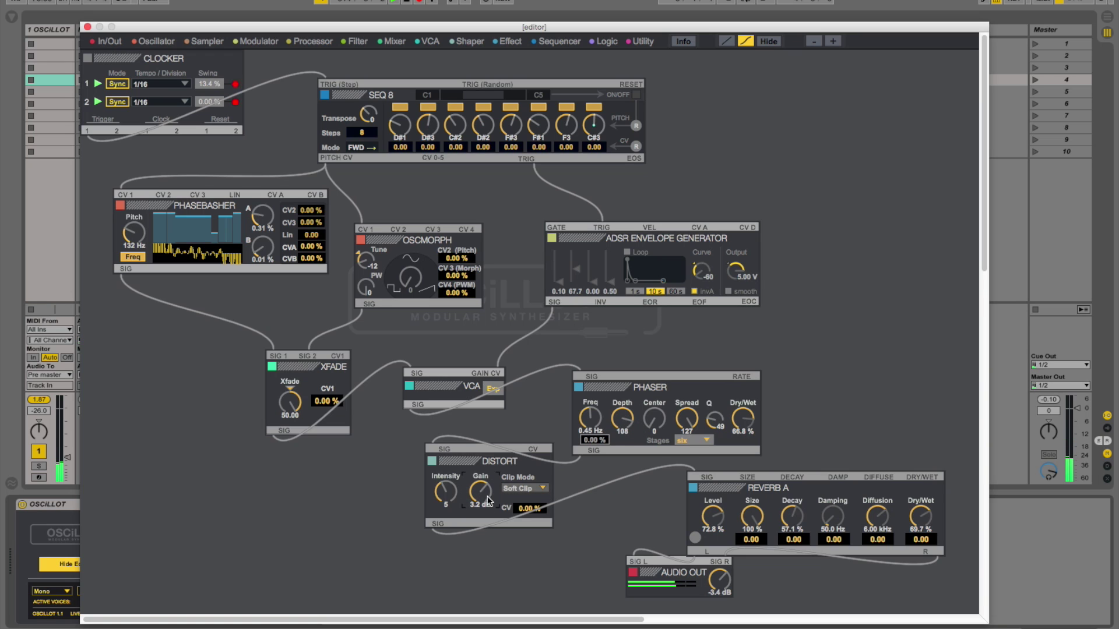
{"action": "left_click_drag", "start_coordinate": [725, 495], "coordinate": [721, 482]}
{"action": "left_click_drag", "start_coordinate": [722, 578], "coordinate": [722, 588]}
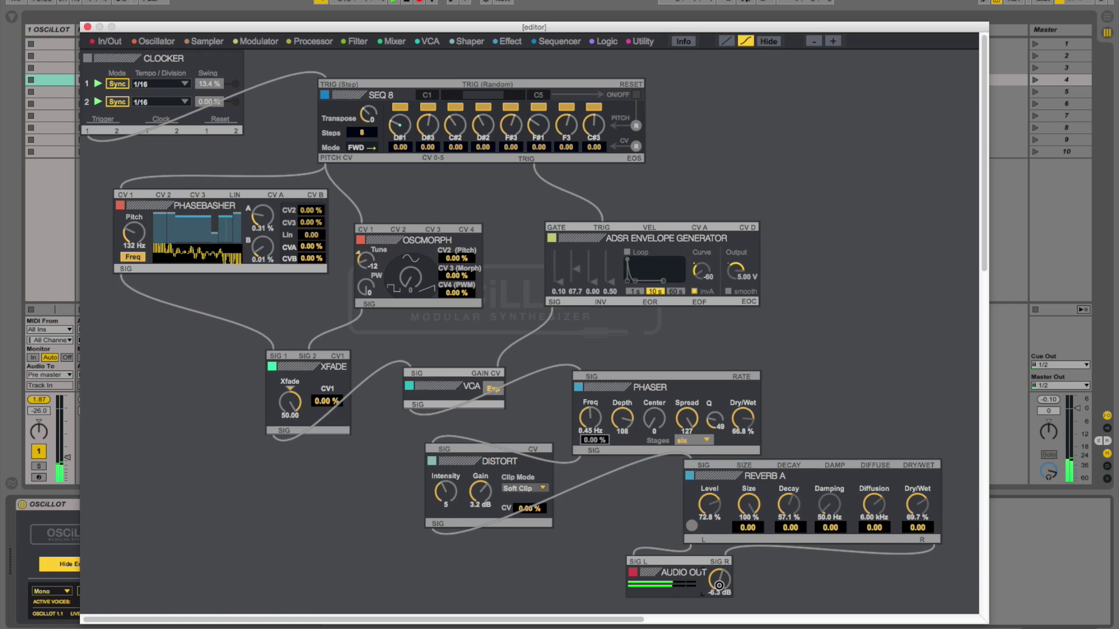
Try switching individual SEQ 8 steps such as 1 and 3 off and back on, and shorten the ADSR decay to 28.6.
{"action": "left_click", "coordinate": [400, 107]}
{"action": "left_click", "coordinate": [452, 110]}
{"action": "left_click_drag", "start_coordinate": [577, 269], "coordinate": [581, 281]}
{"action": "left_click", "coordinate": [455, 107]}
{"action": "left_click", "coordinate": [400, 107]}
{"action": "left_click", "coordinate": [541, 109]}
Patch SEQ 8's CV 0-5 output into the ADSR's VEL input, randomize the step CVs, and set step 2 to 1.61 and step 8 to 2.68.
{"action": "left_click_drag", "start_coordinate": [439, 157], "coordinate": [649, 227]}
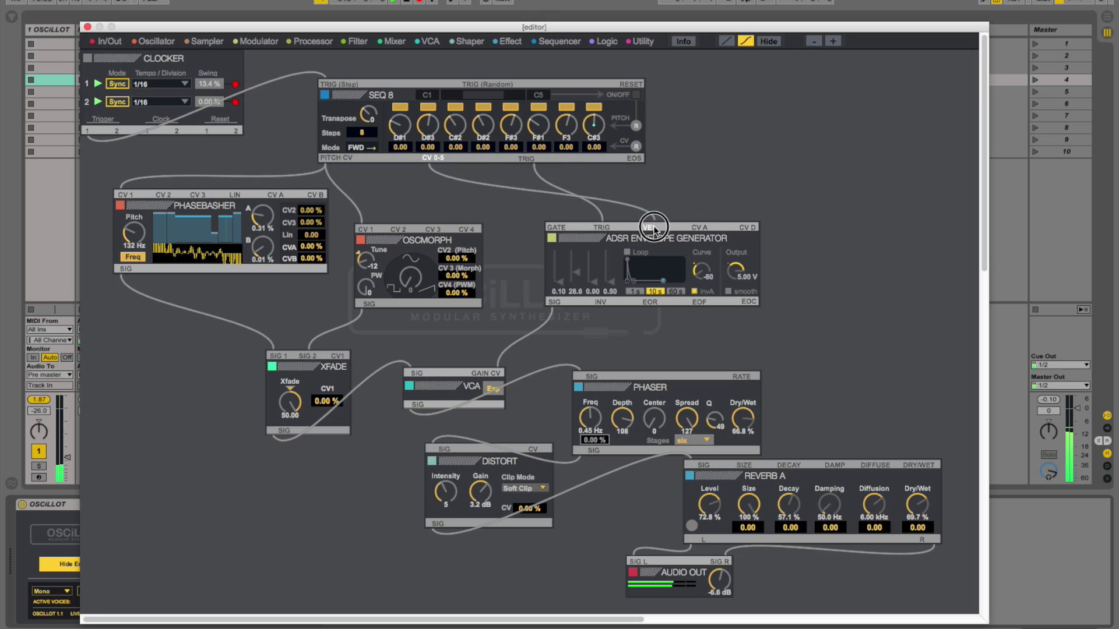
{"action": "left_click", "coordinate": [635, 146]}
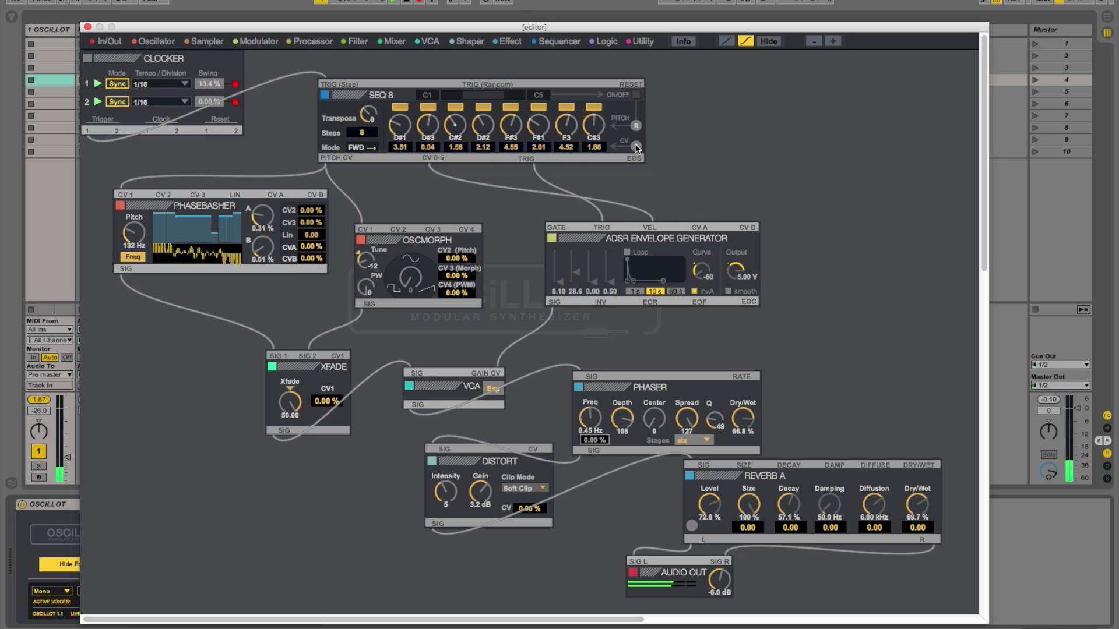
{"action": "left_click_drag", "start_coordinate": [431, 148], "coordinate": [432, 127]}
{"action": "left_click_drag", "start_coordinate": [595, 148], "coordinate": [595, 131]}
{"action": "left_click_drag", "start_coordinate": [431, 150], "coordinate": [431, 138]}
Disconnect the CV cable from the ADSR's VEL input and add a RandomValue logic module to the right of SEQ 8.
{"action": "left_click", "coordinate": [651, 229]}
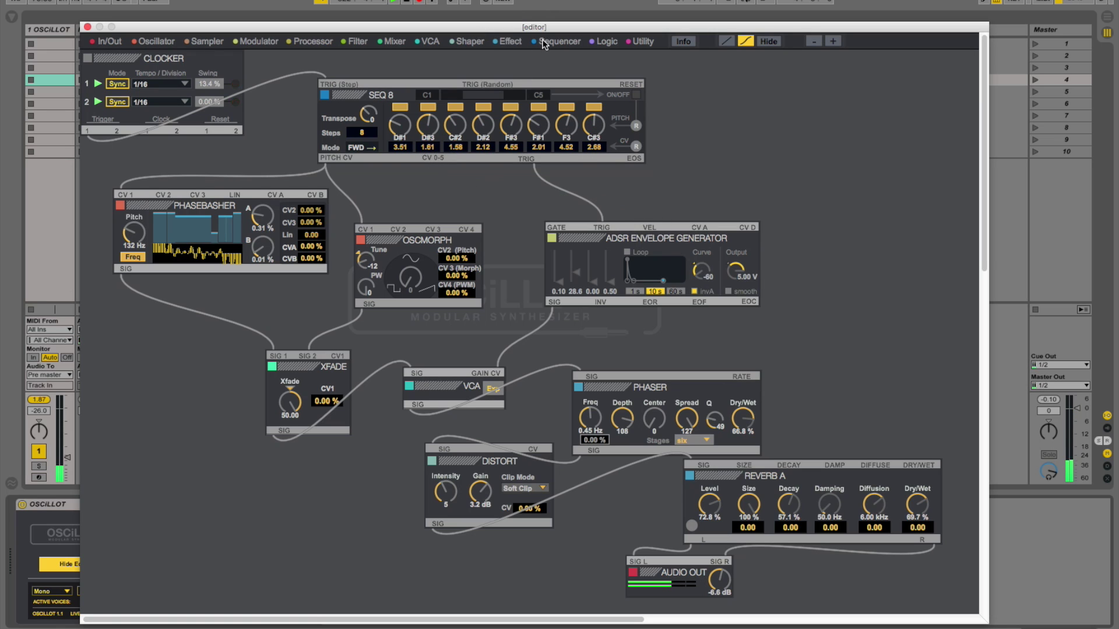
{"action": "left_click", "coordinate": [620, 42]}
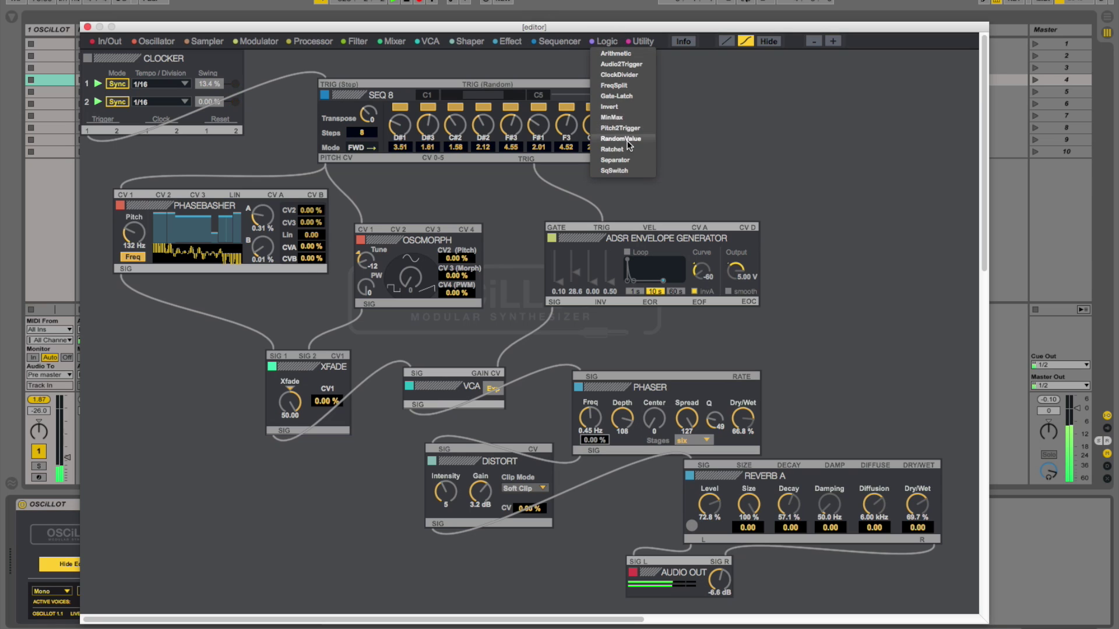
{"action": "left_click", "coordinate": [664, 157]}
{"action": "left_click", "coordinate": [606, 42]}
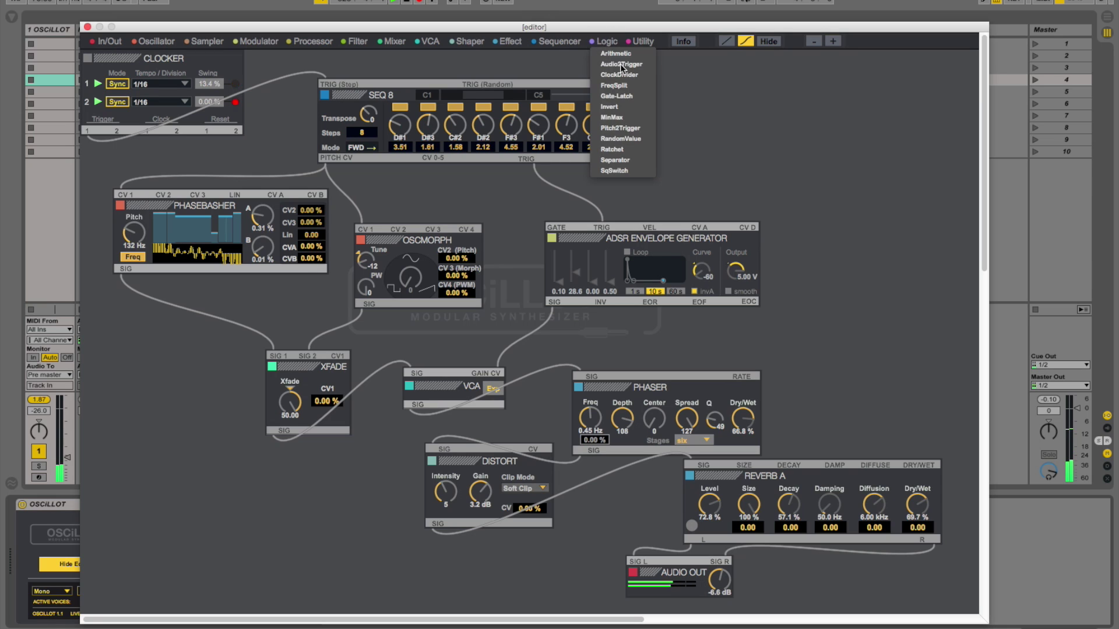
{"action": "left_click", "coordinate": [628, 140]}
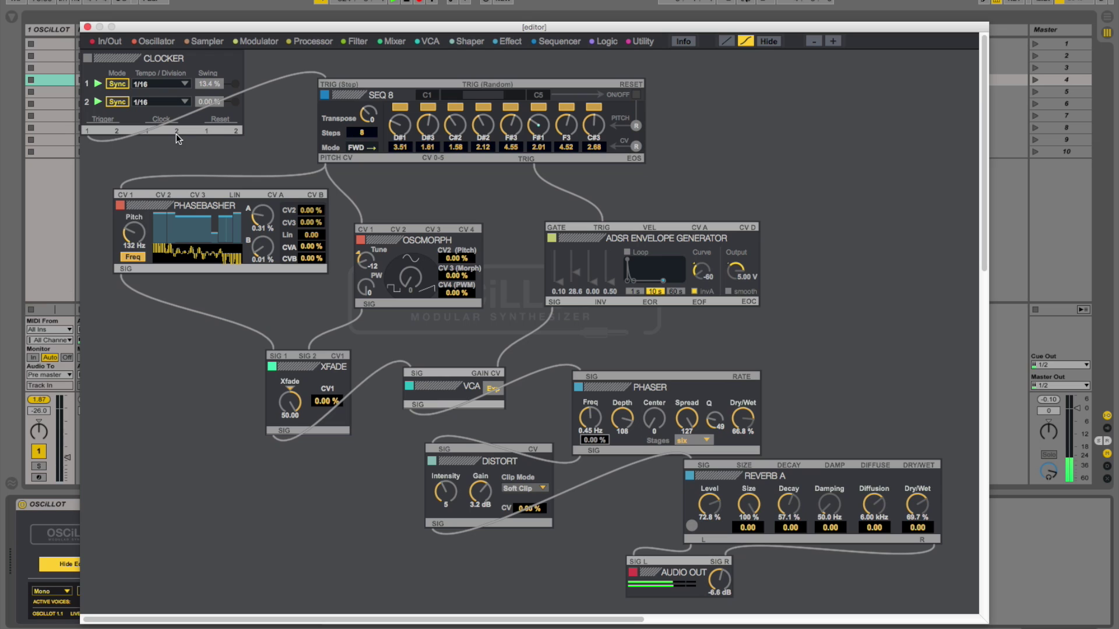
{"action": "left_click_drag", "start_coordinate": [133, 67], "coordinate": [738, 132]}
Patch RandValue between SEQ 8's CV 0-5 output and the ADSR's VEL input, re-randomize the step CVs, and set its range to 1.7–5.
{"action": "left_click_drag", "start_coordinate": [428, 162], "coordinate": [649, 227]}
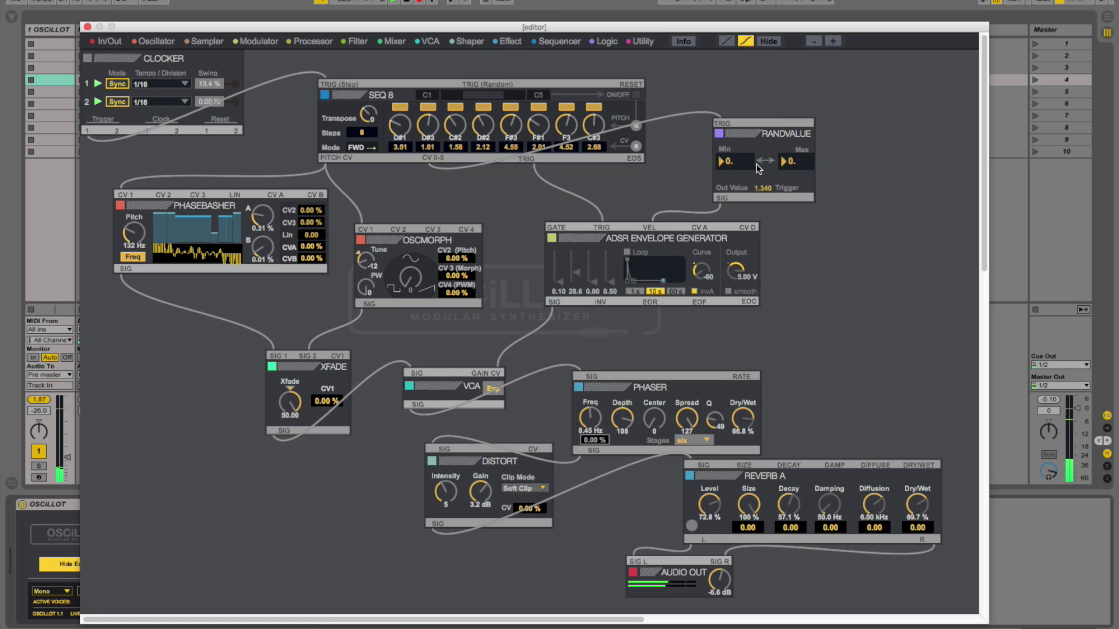
{"action": "left_click", "coordinate": [636, 146]}
{"action": "left_click_drag", "start_coordinate": [801, 164], "coordinate": [798, 122]}
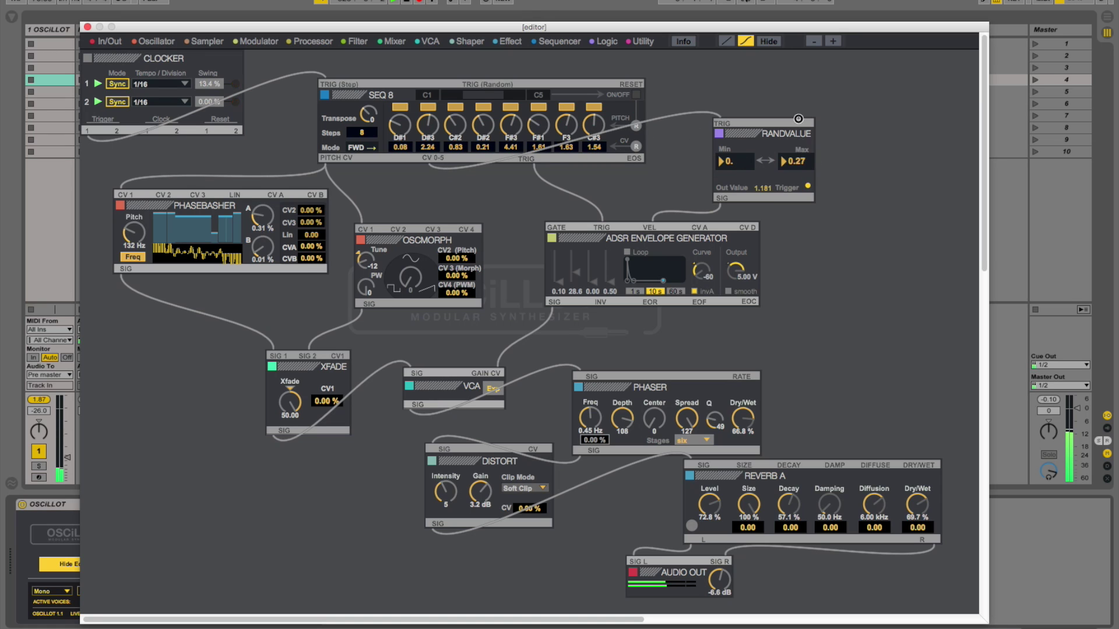
{"action": "left_click_drag", "start_coordinate": [800, 50], "coordinate": [799, 12]}
{"action": "left_click_drag", "start_coordinate": [740, 134], "coordinate": [710, 143]}
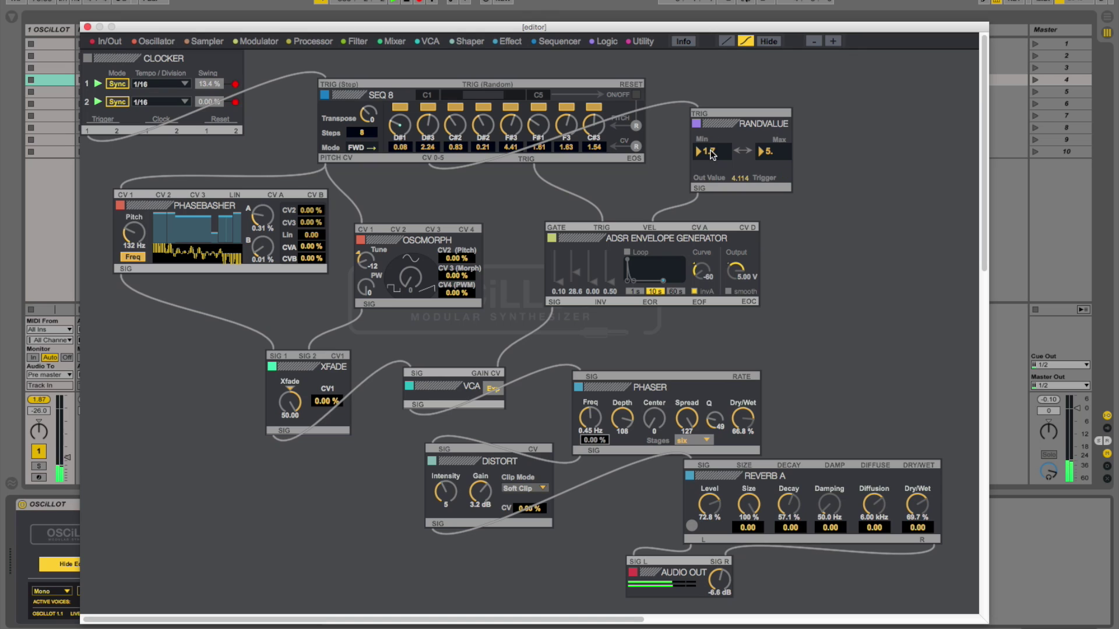
Reset the SEQ 8 step CV values to 0.00.
{"action": "left_click", "coordinate": [427, 148]}
{"action": "mouse_move", "coordinate": [454, 146]}
{"action": "left_mouse_down"}
{"action": "mouse_move", "coordinate": [454, 166]}
{"action": "mouse_move", "coordinate": [480, 166]}
{"action": "left_mouse_up"}
{"action": "left_click", "coordinate": [510, 148]}
{"action": "left_click", "coordinate": [542, 149]}
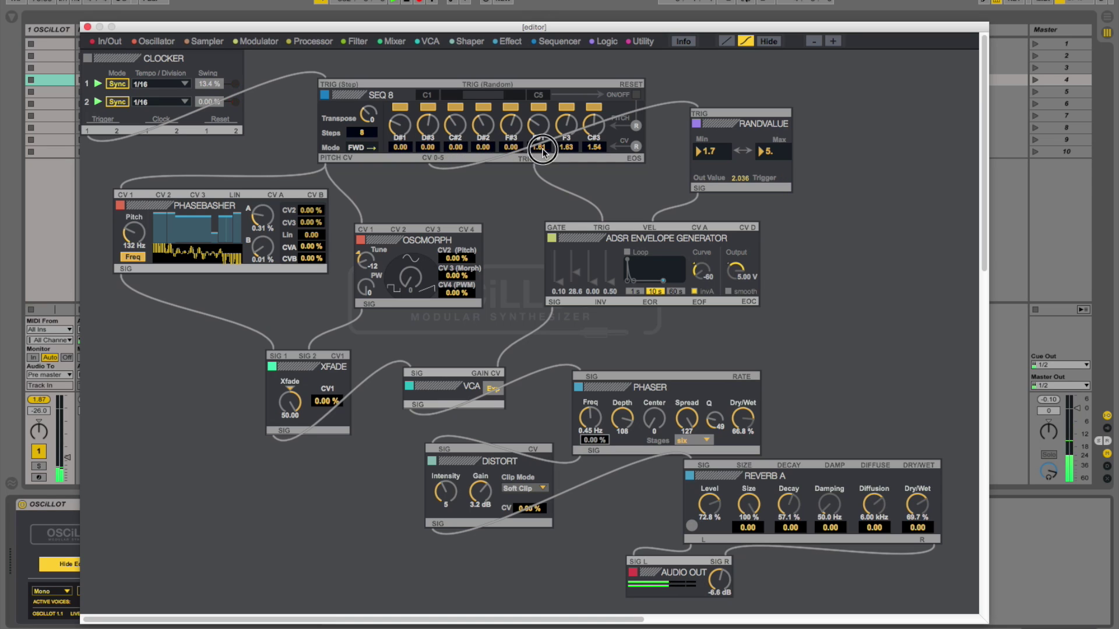
{"action": "left_click", "coordinate": [562, 148]}
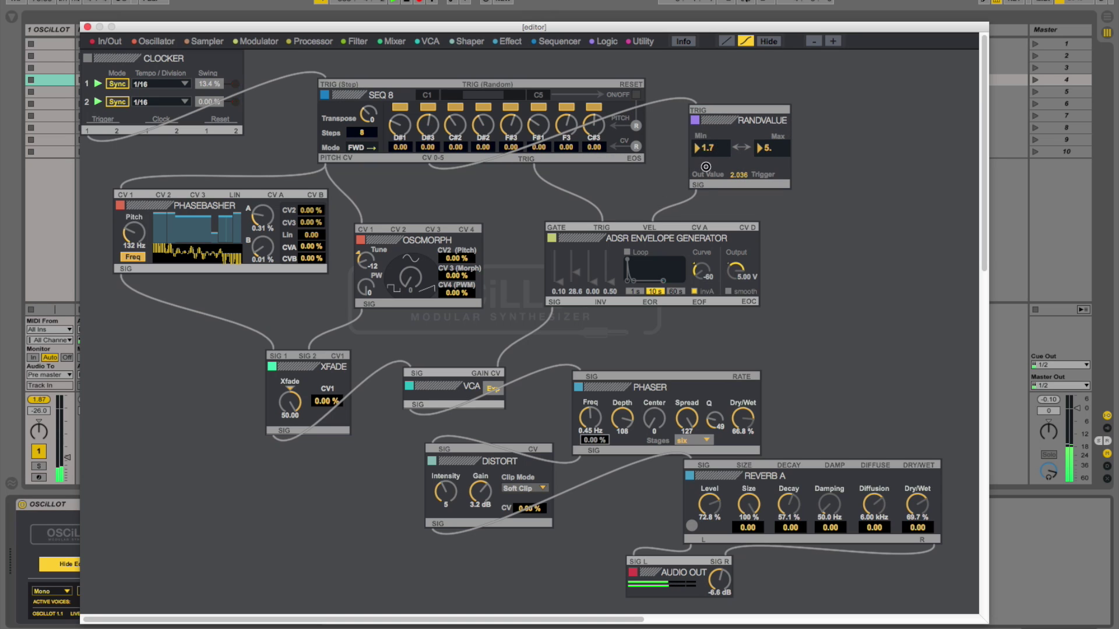
Lower the RandValue Min to 0.4 and set the CV of SEQ 8 step 1 to 5.00.
{"action": "left_click_drag", "start_coordinate": [711, 142], "coordinate": [712, 112]}
{"action": "left_click", "coordinate": [739, 165]}
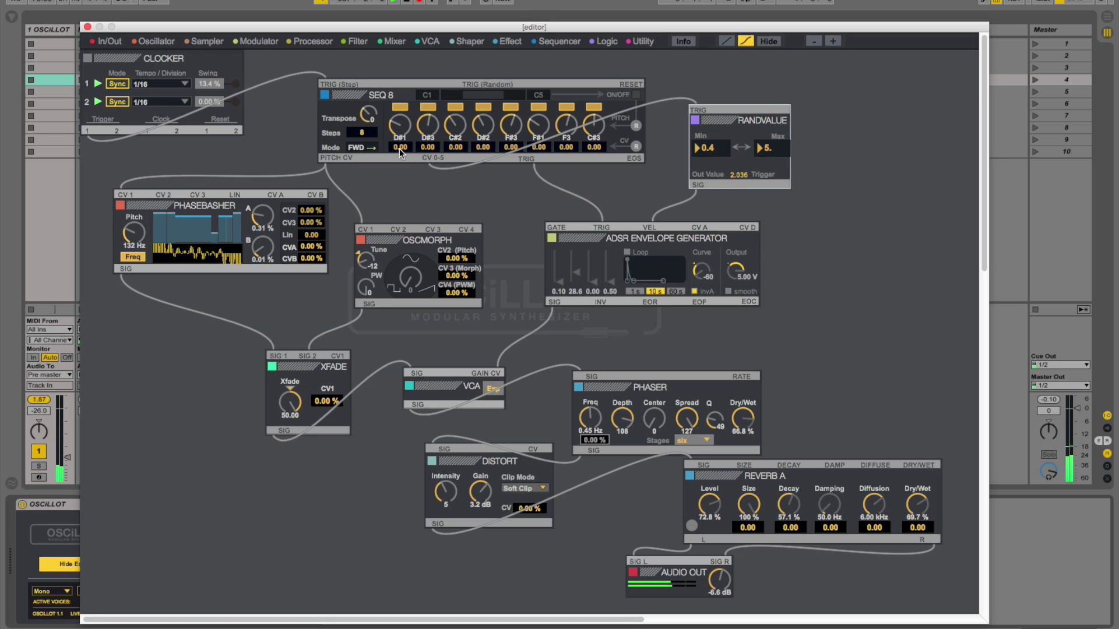
{"action": "left_click_drag", "start_coordinate": [400, 148], "coordinate": [400, 31]}
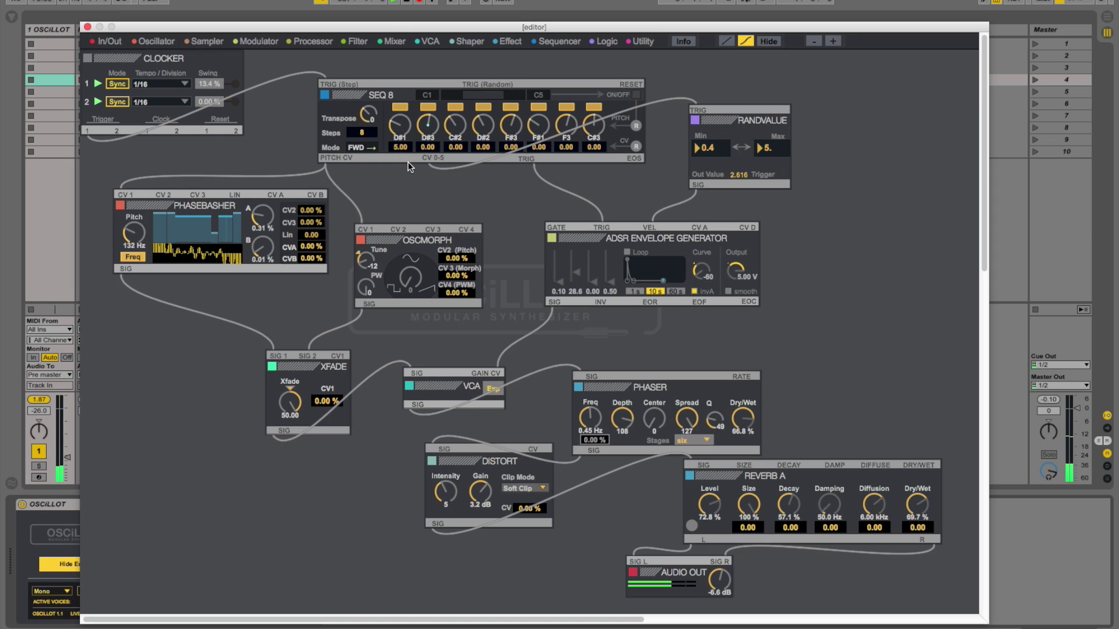
Set the RandValue Min to -5, return SEQ 8 step 1's CV to 0.00, and shift the RandValue module slightly left and down.
{"action": "left_click_drag", "start_coordinate": [711, 149], "coordinate": [718, 218]}
{"action": "left_click_drag", "start_coordinate": [408, 151], "coordinate": [404, 164]}
{"action": "left_click_drag", "start_coordinate": [700, 115], "coordinate": [683, 126]}
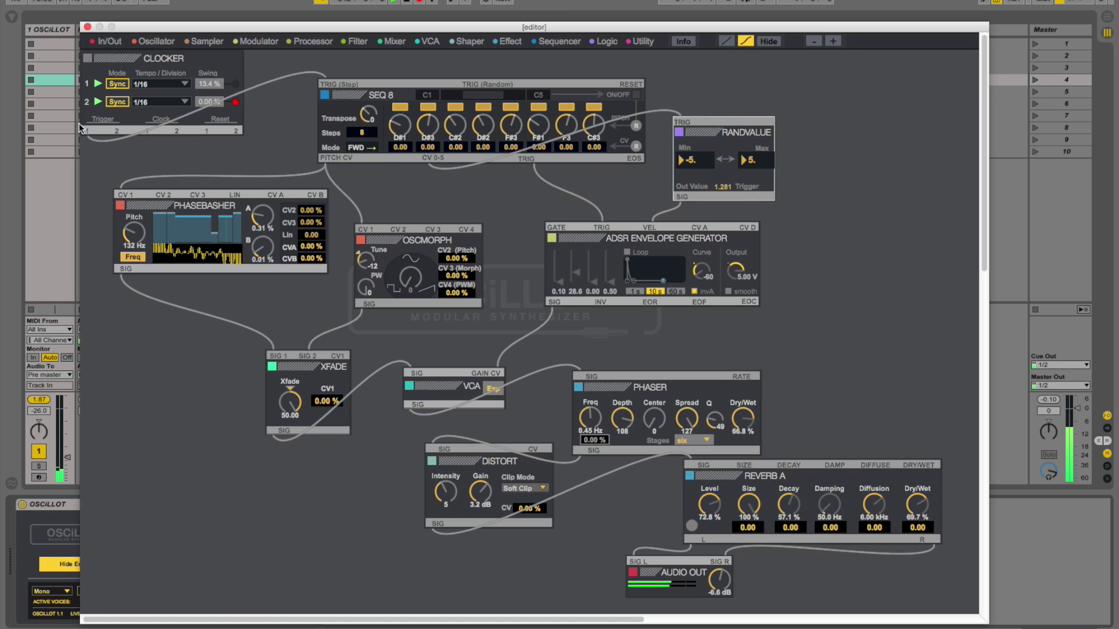
Delete the RandValue module together with its cables.
{"action": "left_click_drag", "start_coordinate": [88, 130], "coordinate": [625, 194]}
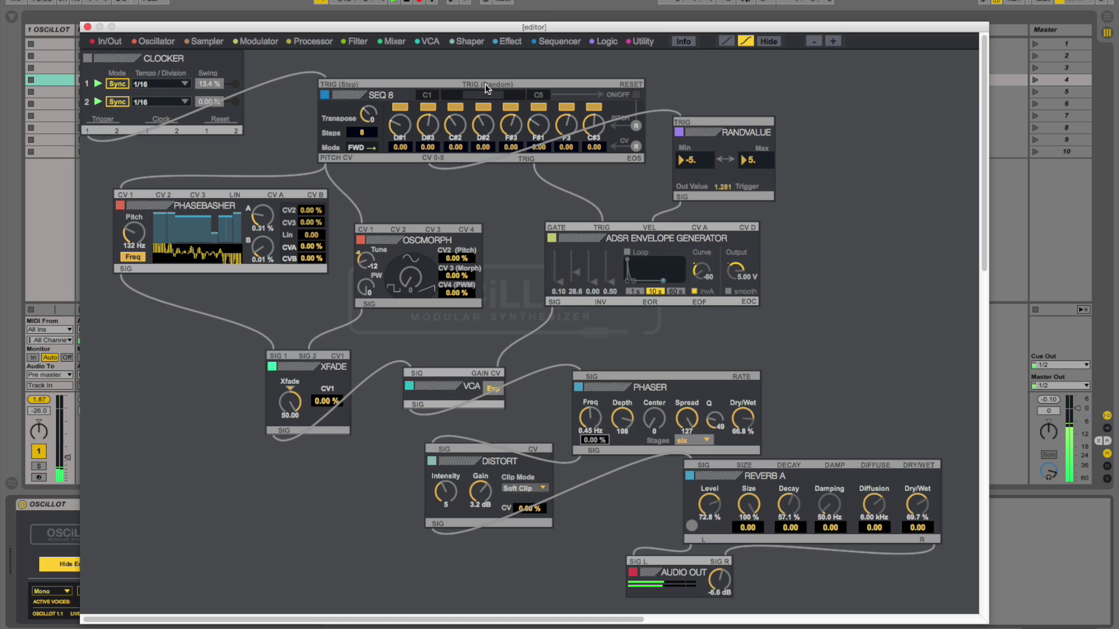
{"action": "left_click", "coordinate": [728, 136]}
{"action": "key", "text": "BackSpace"}
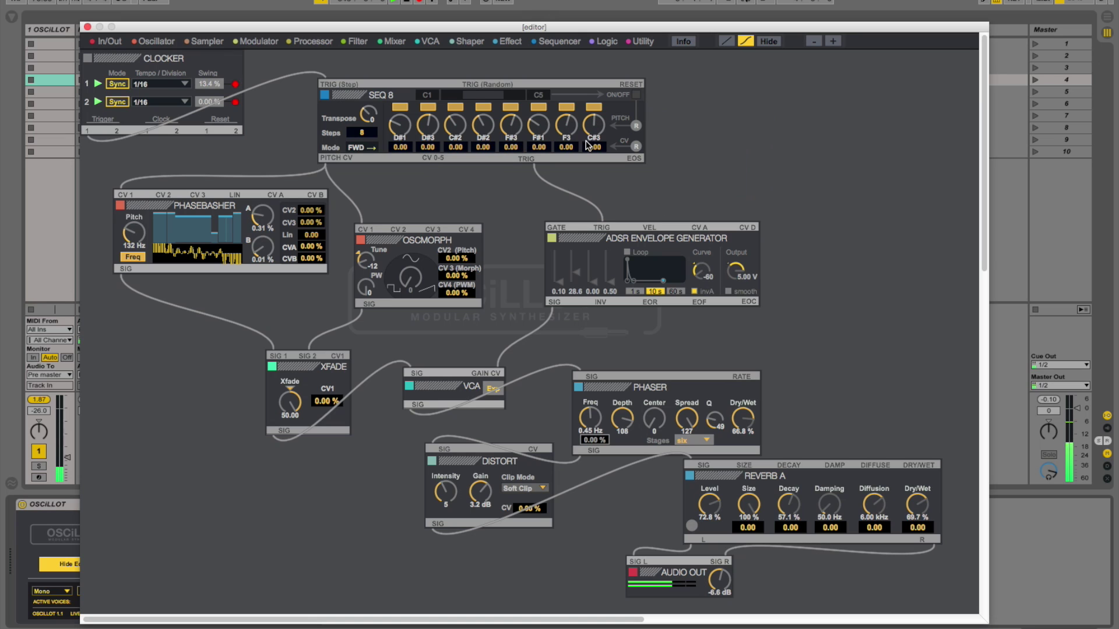
{"action": "left_click_drag", "start_coordinate": [425, 163], "coordinate": [641, 208]}
Raise the OscMorph's waveform morph and set the Xfade module's crossfade to 14.57.
{"action": "left_click_drag", "start_coordinate": [410, 278], "coordinate": [403, 225]}
{"action": "left_click_drag", "start_coordinate": [284, 407], "coordinate": [295, 430]}
{"action": "left_click_drag", "start_coordinate": [412, 283], "coordinate": [389, 226]}
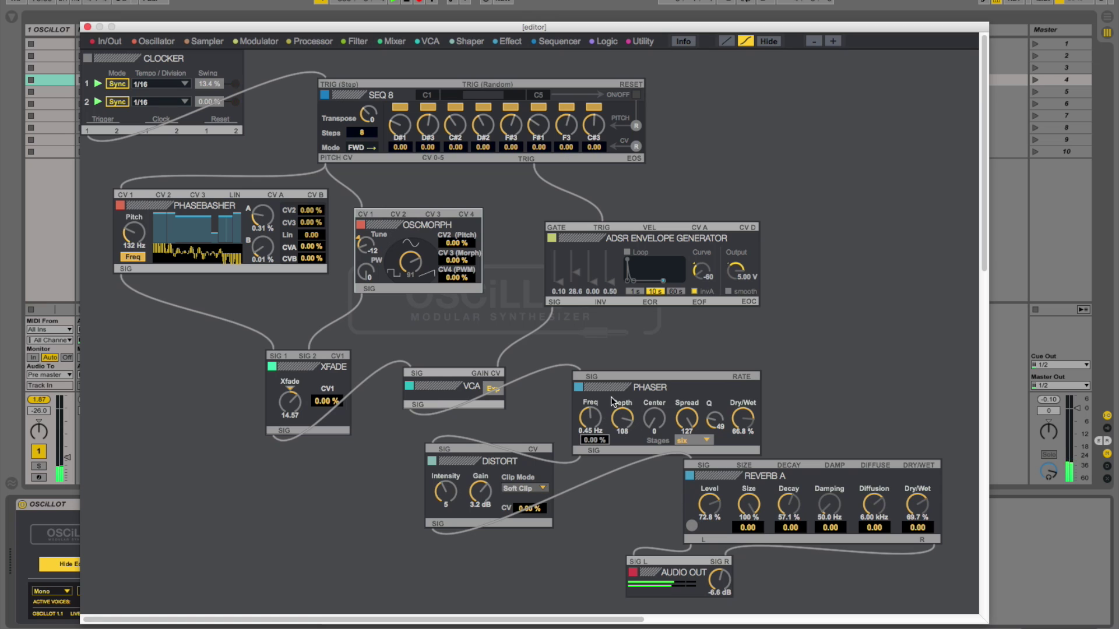
Move the Phaser and SEQ 8 modules up to free space, and set the Audio Out level to -4.2 dB.
{"action": "left_click_drag", "start_coordinate": [607, 387], "coordinate": [605, 363]}
{"action": "left_click_drag", "start_coordinate": [714, 577], "coordinate": [714, 568]}
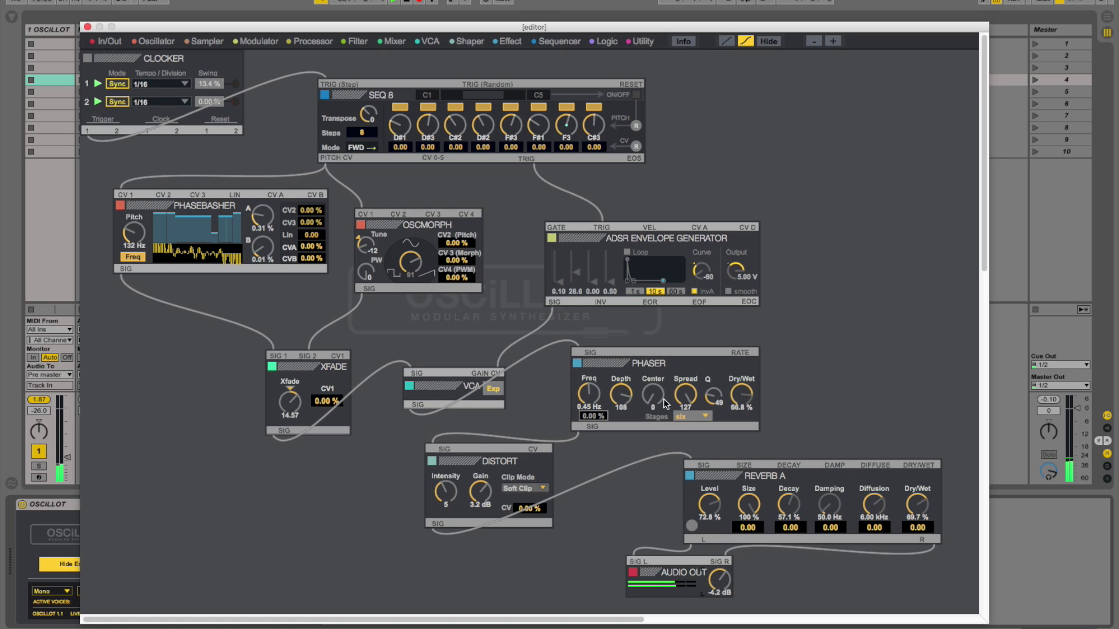
{"action": "left_click_drag", "start_coordinate": [364, 96], "coordinate": [356, 74]}
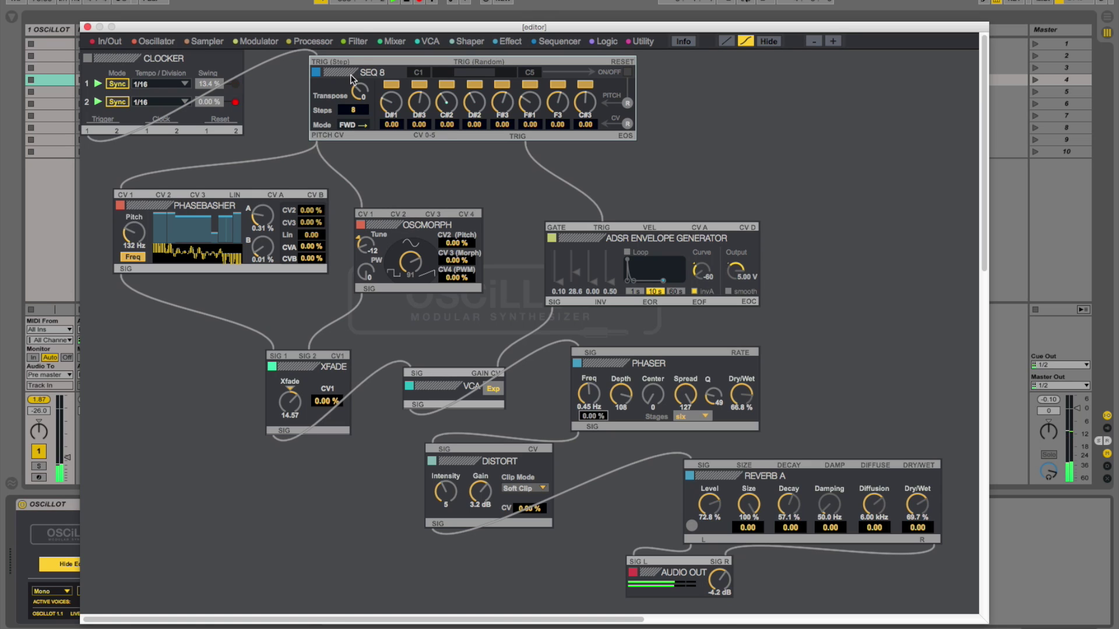
Add a second SEQ 8 sequencer module and place it below and to the right of the first one.
{"action": "left_click", "coordinate": [556, 44]}
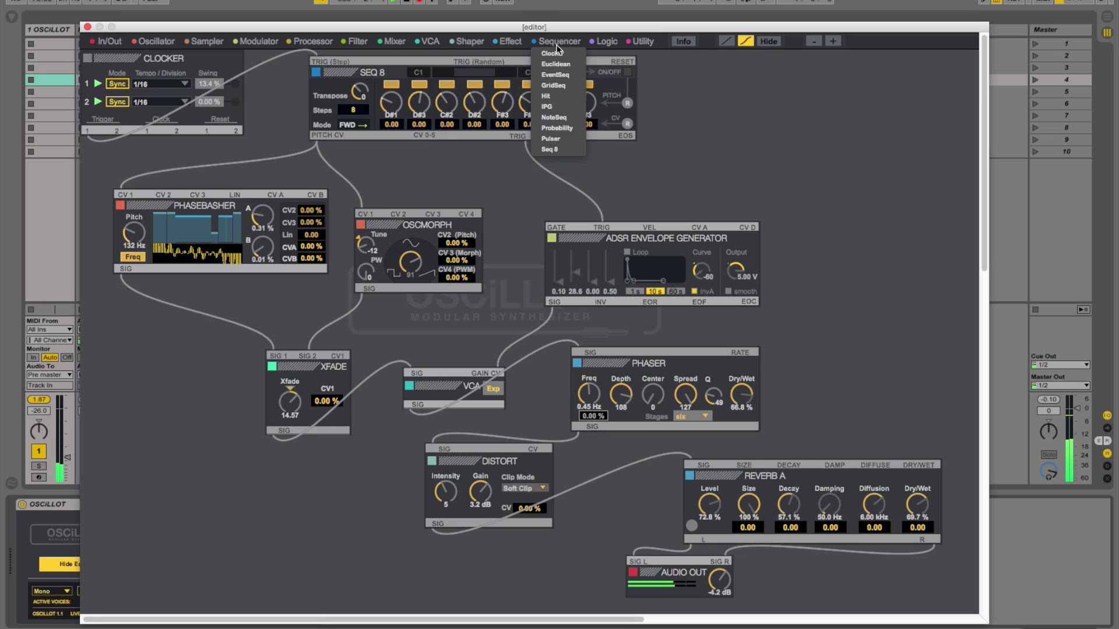
{"action": "left_click", "coordinate": [555, 152]}
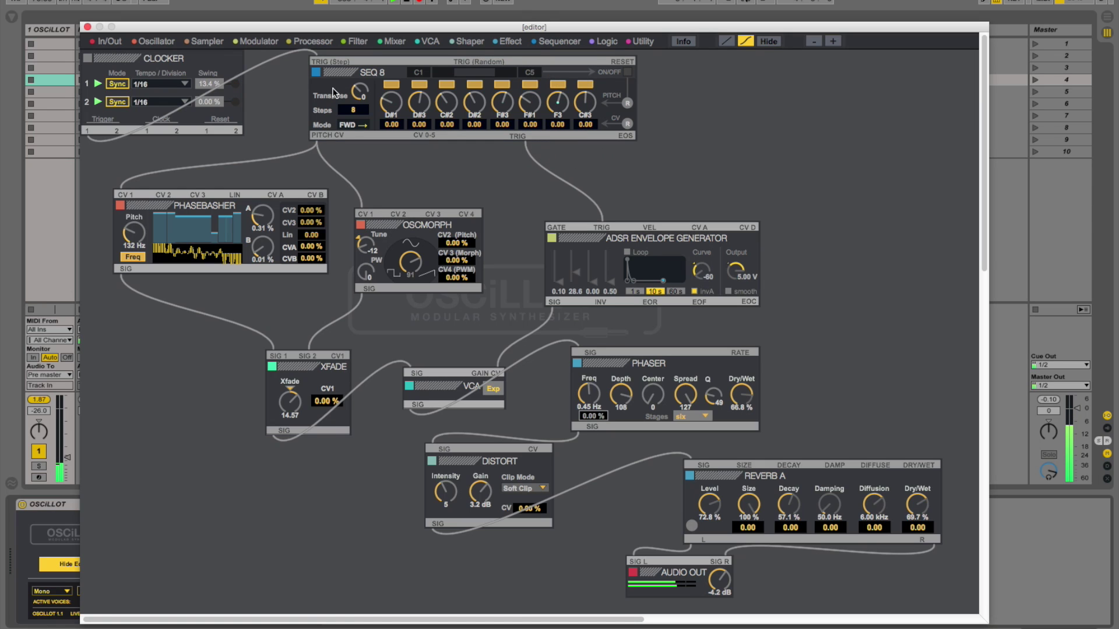
{"action": "key", "text": "ctrl+d"}
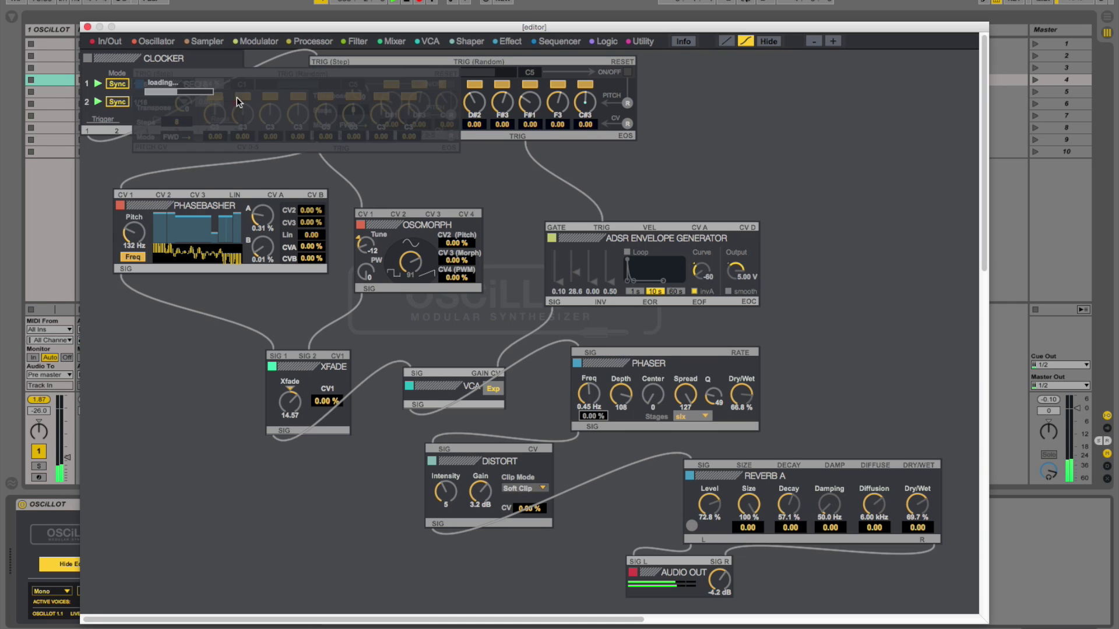
{"action": "left_click", "coordinate": [535, 180]}
{"action": "left_click_drag", "start_coordinate": [164, 84], "coordinate": [500, 164]}
Add a ClockDivider logic module to the patch.
{"action": "left_click", "coordinate": [643, 41]}
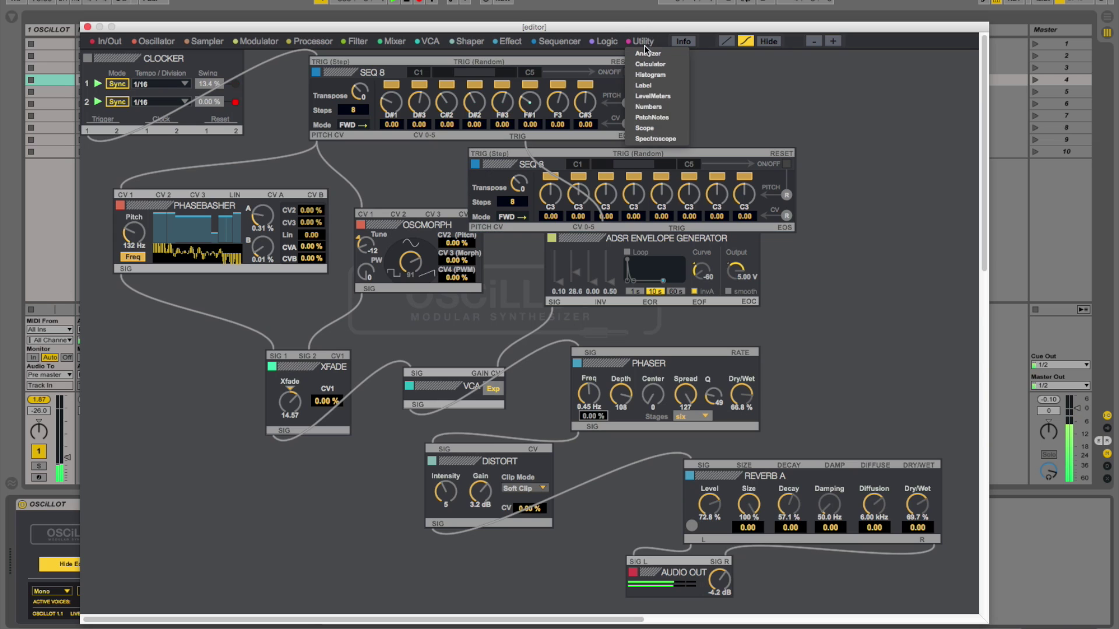
{"action": "mouse_move", "coordinate": [612, 47]}
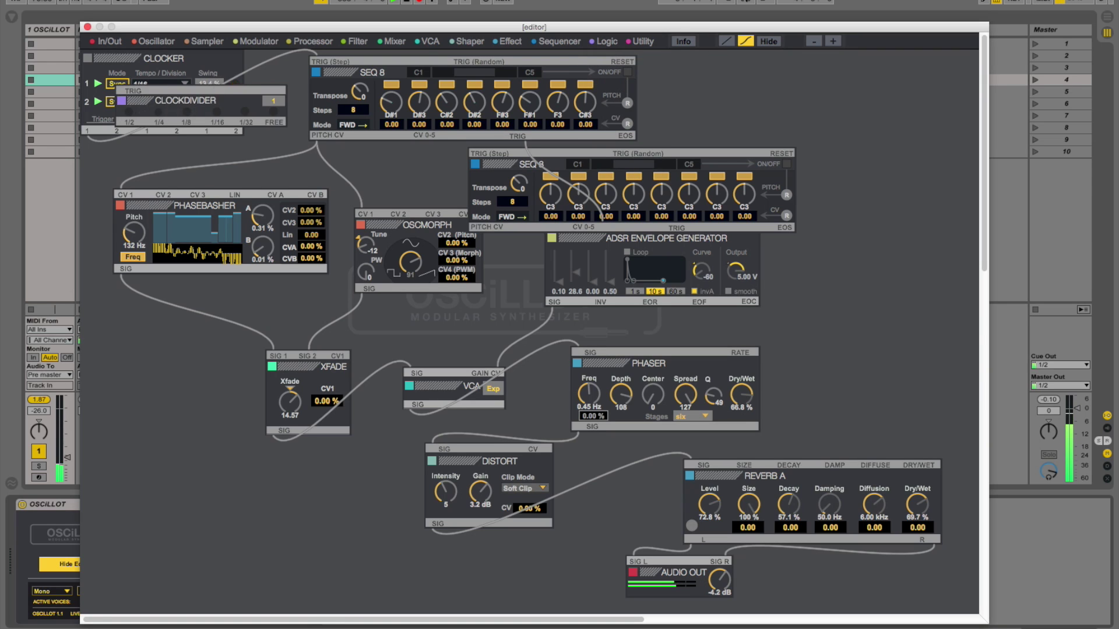
Move the ClockDivider to the right of the first SEQ 8 and patch the Clocker's Trigger 1 output to its TRIG input.
{"action": "left_click_drag", "start_coordinate": [90, 131], "coordinate": [734, 95]}
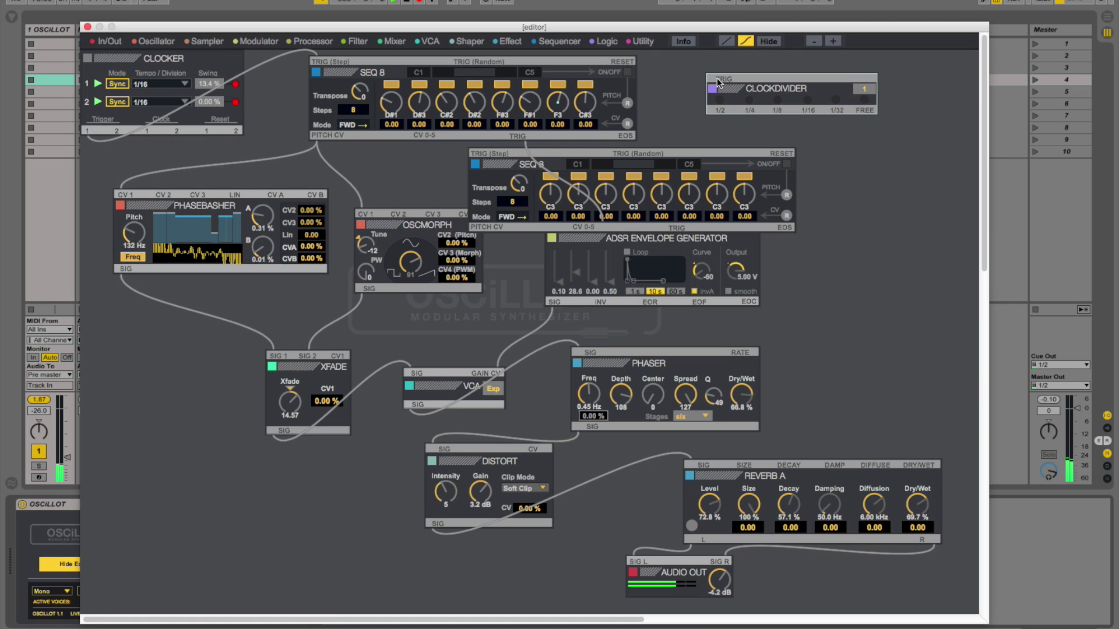
{"action": "left_click_drag", "start_coordinate": [86, 131], "coordinate": [719, 80]}
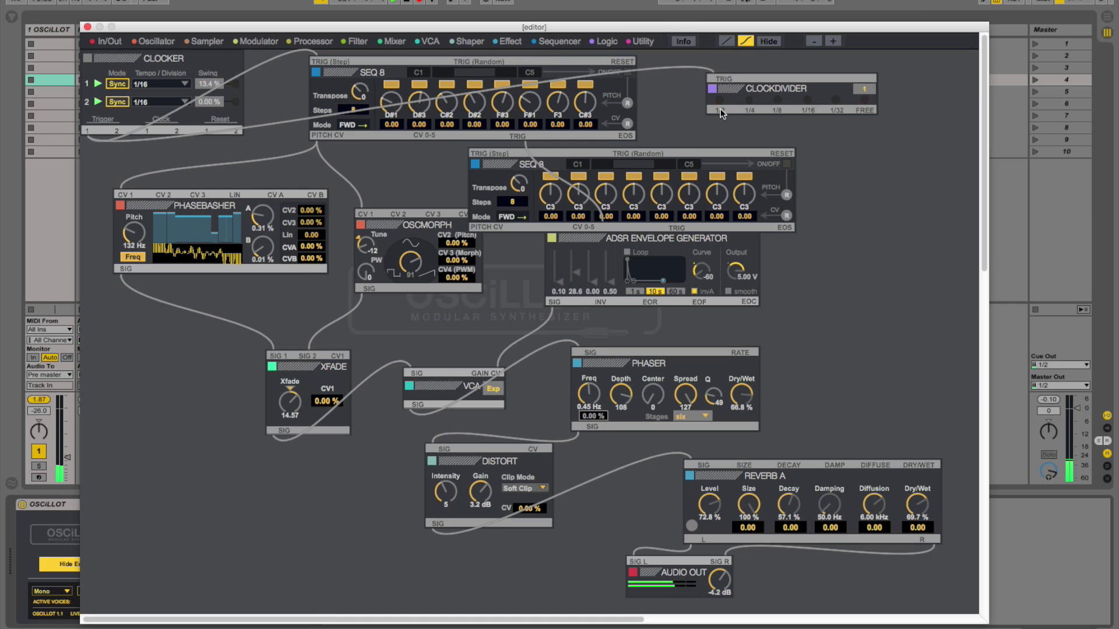
Patch the ClockDivider's 1/2 output to the second SEQ 8's step trigger, and spread out the ADSR, second SEQ 8 and ClockDivider modules.
{"action": "mouse_move", "coordinate": [580, 254]}
{"action": "left_mouse_down"}
{"action": "mouse_move", "coordinate": [576, 264]}
{"action": "mouse_move", "coordinate": [584, 253]}
{"action": "left_mouse_up"}
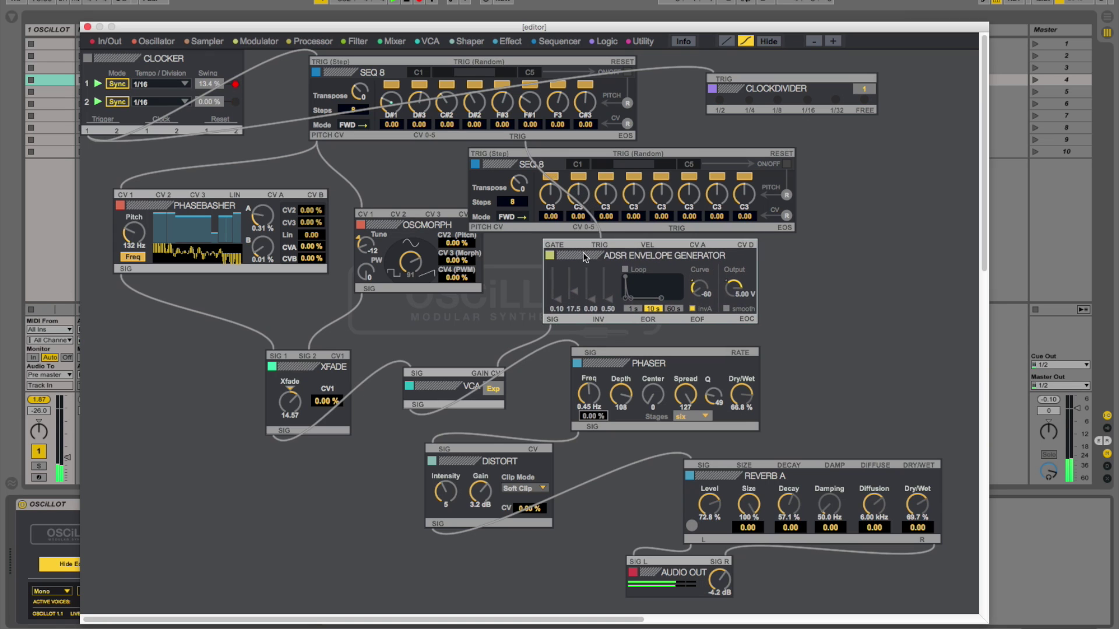
{"action": "left_click_drag", "start_coordinate": [499, 163], "coordinate": [616, 162]}
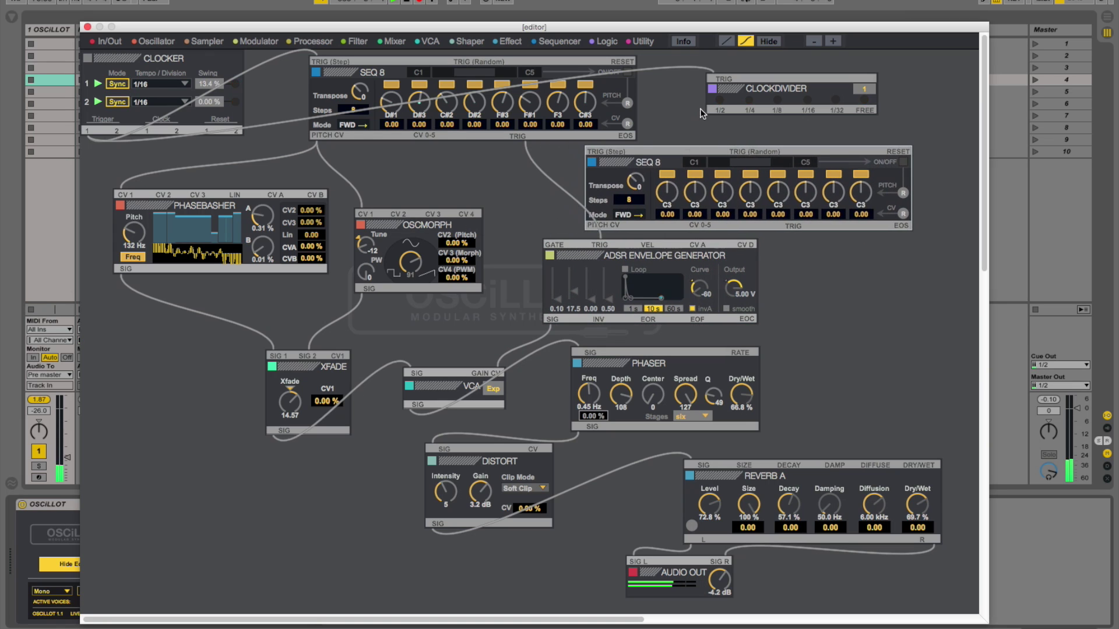
{"action": "left_click_drag", "start_coordinate": [721, 110], "coordinate": [606, 155]}
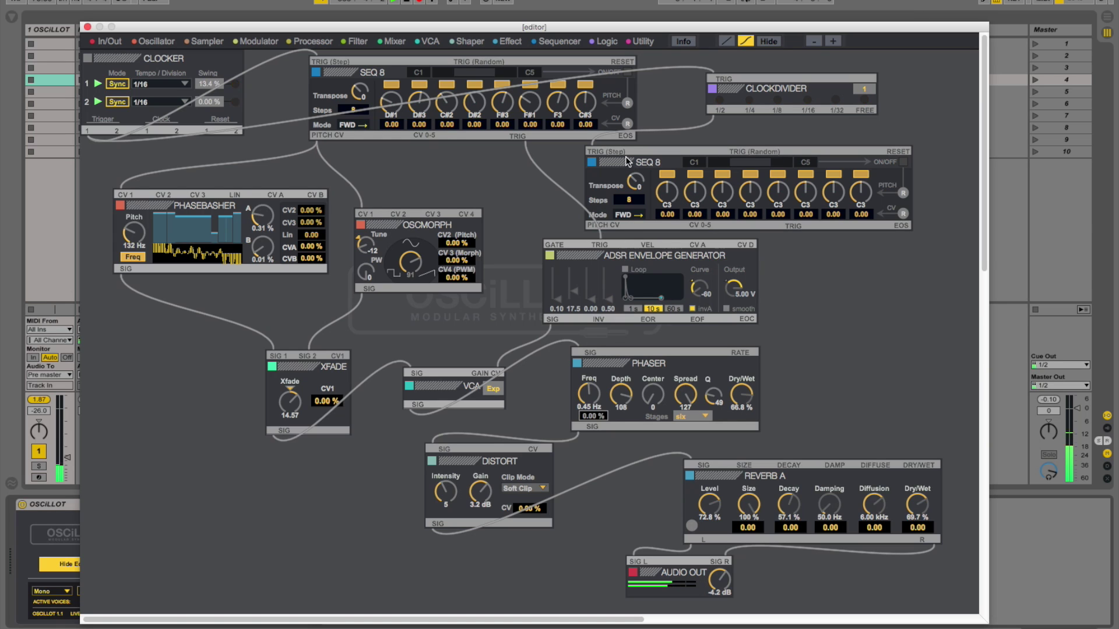
{"action": "left_click_drag", "start_coordinate": [753, 74], "coordinate": [875, 57]}
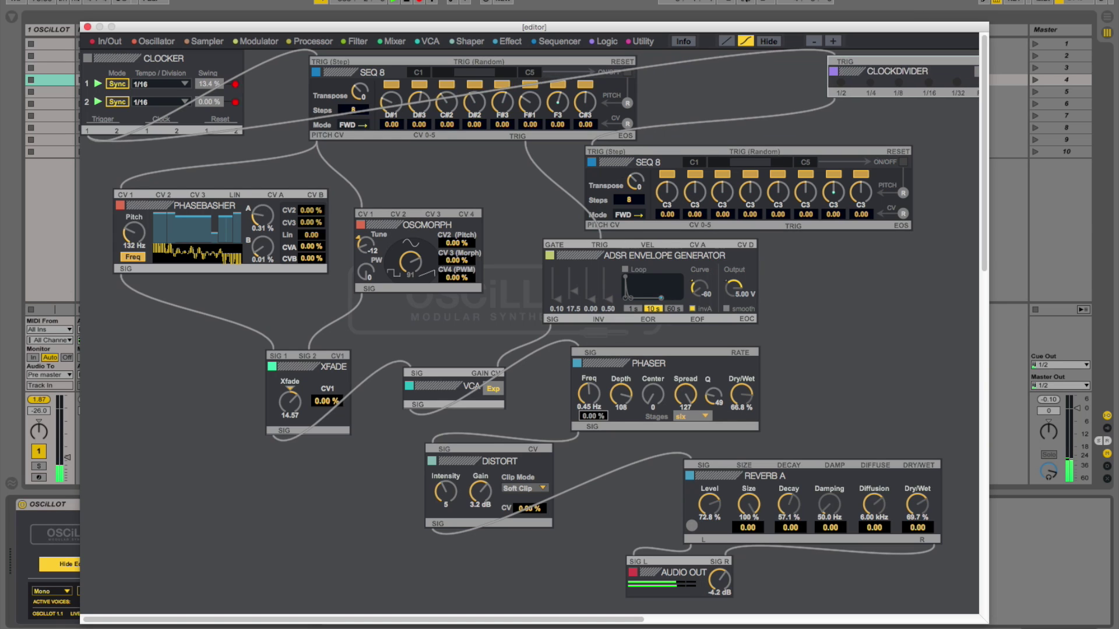
{"action": "left_click_drag", "start_coordinate": [626, 166], "coordinate": [664, 131]}
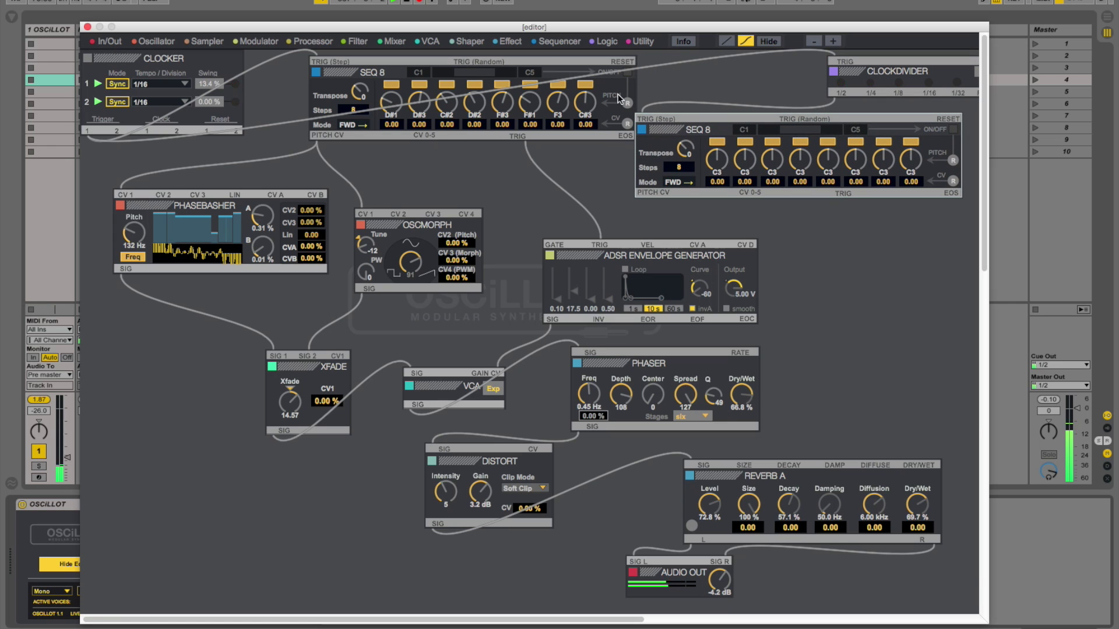
Add a second Xfade mixer module below the first SEQ 8, shifting the OscMorph down and left to make room.
{"action": "left_click", "coordinate": [402, 41]}
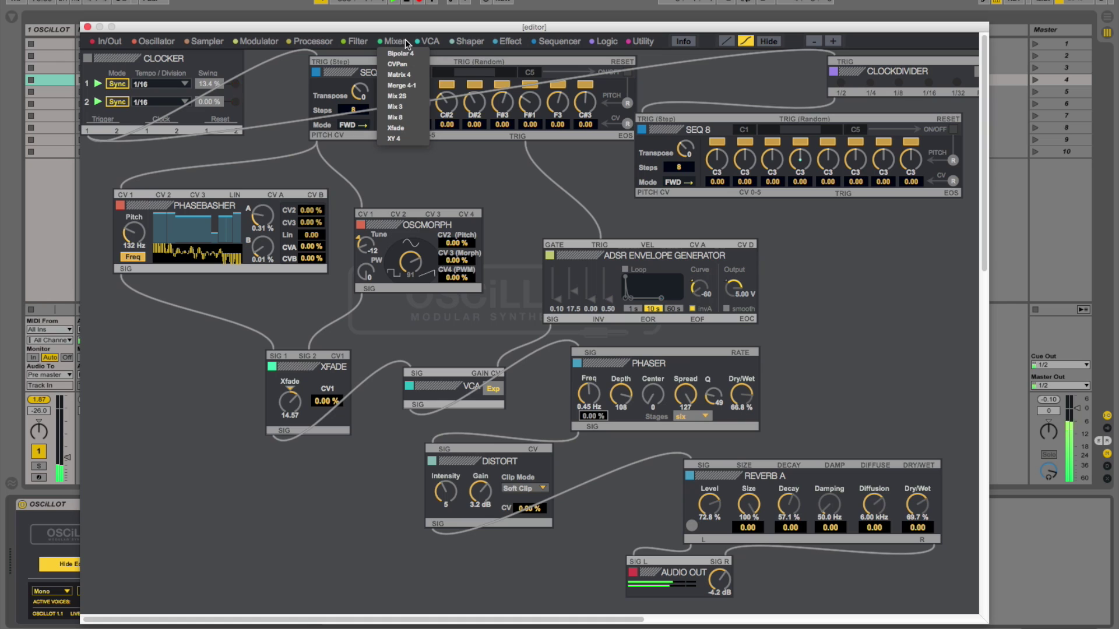
{"action": "left_click", "coordinate": [404, 129]}
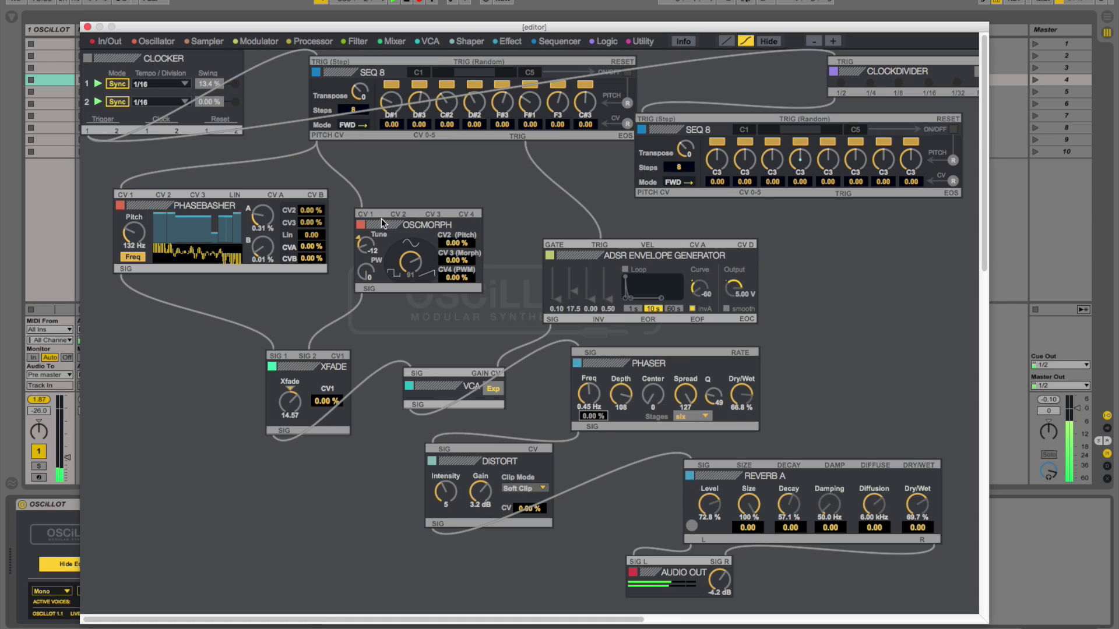
{"action": "left_click_drag", "start_coordinate": [386, 233], "coordinate": [351, 251]}
{"action": "left_click_drag", "start_coordinate": [160, 84], "coordinate": [446, 174]}
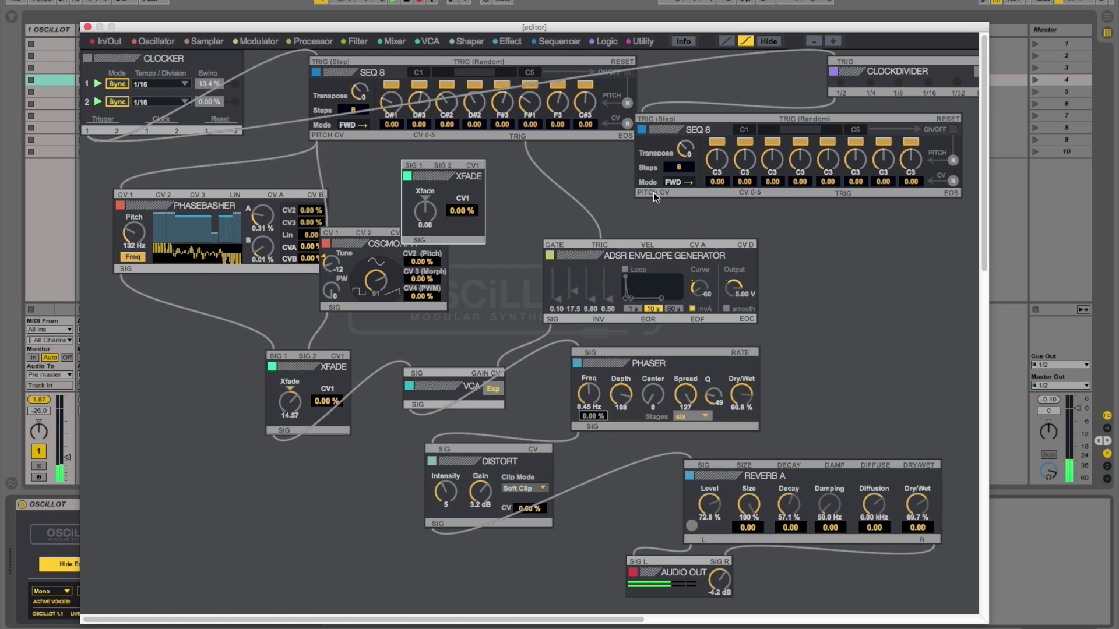
Patch the first SEQ 8's Pitch CV to the new Xfade's SIG 1 and the second's to SIG 2, removing the oscillators' old pitch cables.
{"action": "left_click_drag", "start_coordinate": [652, 194], "coordinate": [443, 166]}
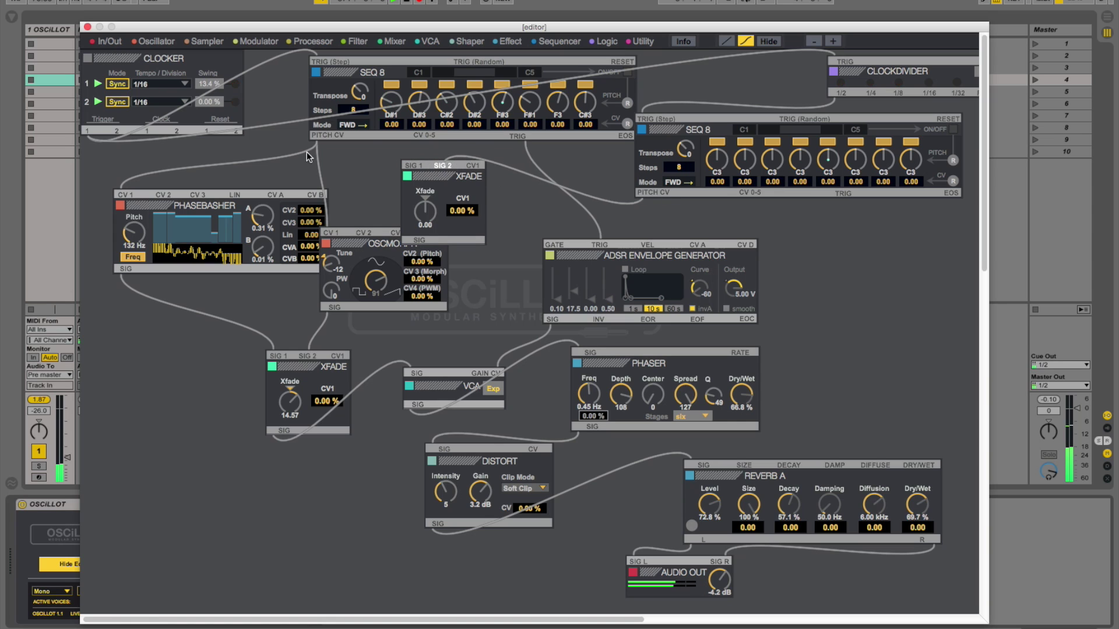
{"action": "left_click", "coordinate": [331, 233]}
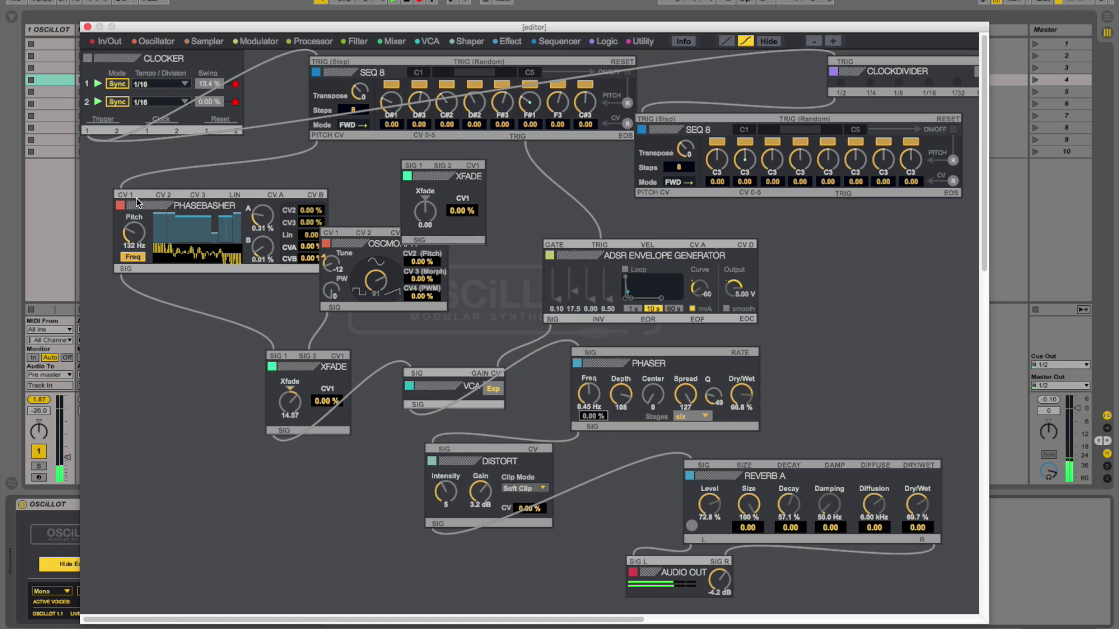
{"action": "left_click_drag", "start_coordinate": [649, 192], "coordinate": [441, 161]}
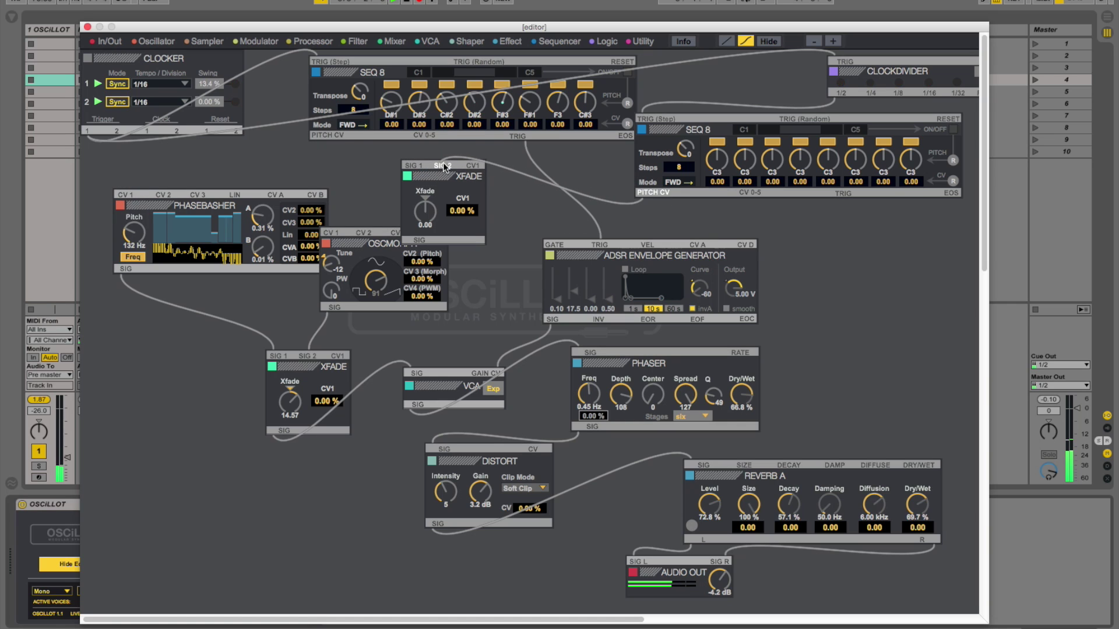
{"action": "left_click_drag", "start_coordinate": [324, 136], "coordinate": [411, 165]}
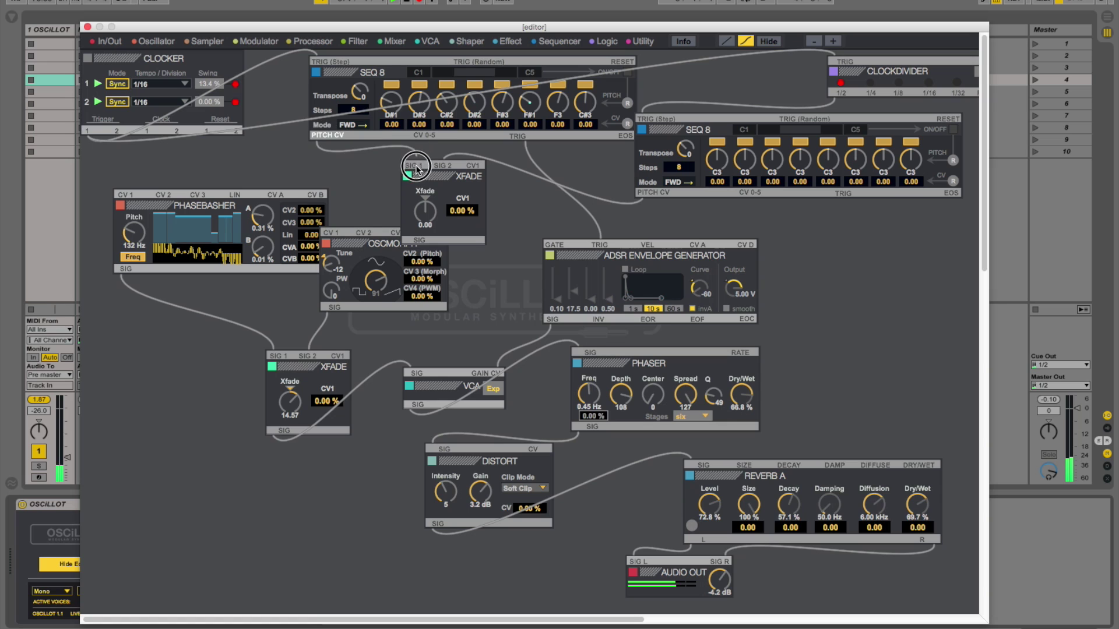
{"action": "left_click_drag", "start_coordinate": [412, 239], "coordinate": [415, 164]}
{"action": "left_click_drag", "start_coordinate": [331, 140], "coordinate": [425, 168]}
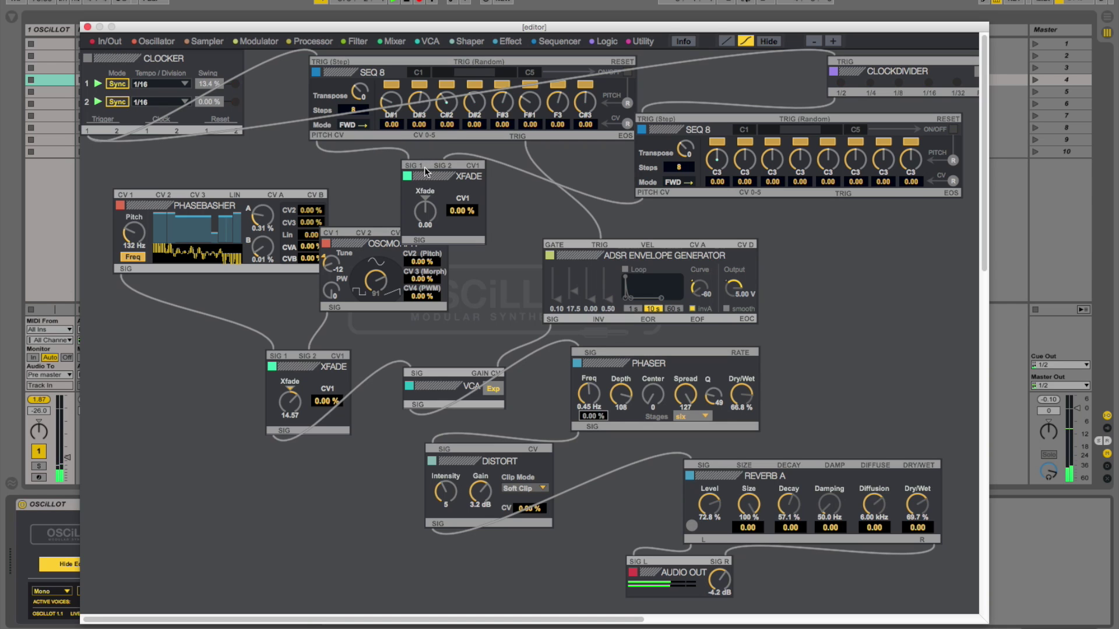
Patch the new Xfade's output to CV 1 on the PhaseBasher and OscMorph, and place it beside the Clocker with its crossfade at -50.00.
{"action": "left_click_drag", "start_coordinate": [422, 242], "coordinate": [129, 195]}
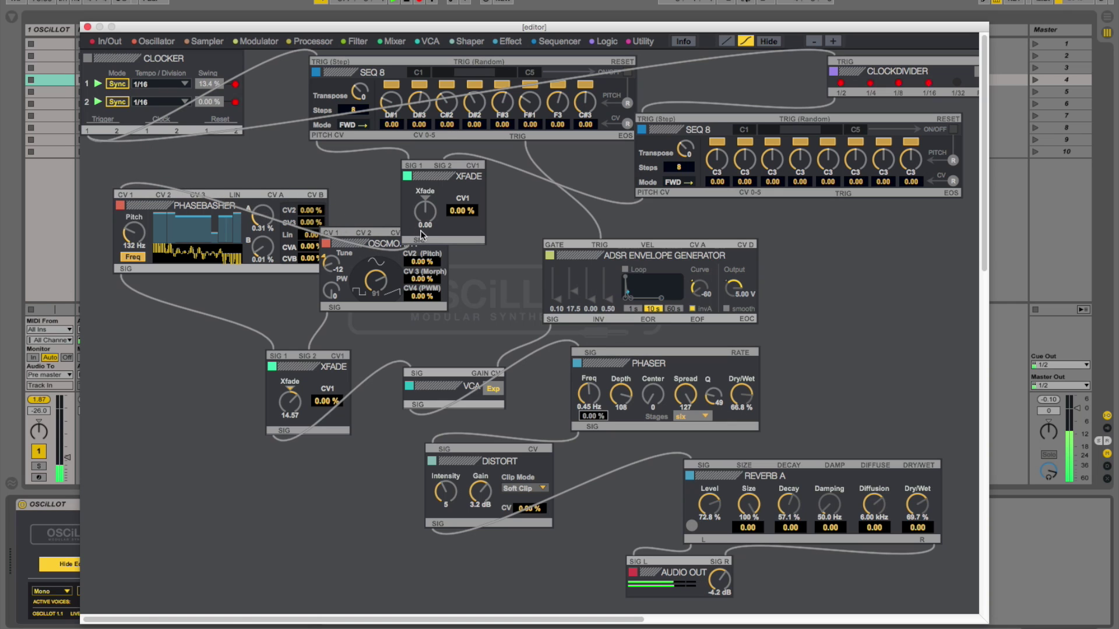
{"action": "left_click_drag", "start_coordinate": [412, 251], "coordinate": [329, 229]}
{"action": "left_click_drag", "start_coordinate": [428, 174], "coordinate": [271, 130]}
{"action": "left_click_drag", "start_coordinate": [282, 176], "coordinate": [275, 169]}
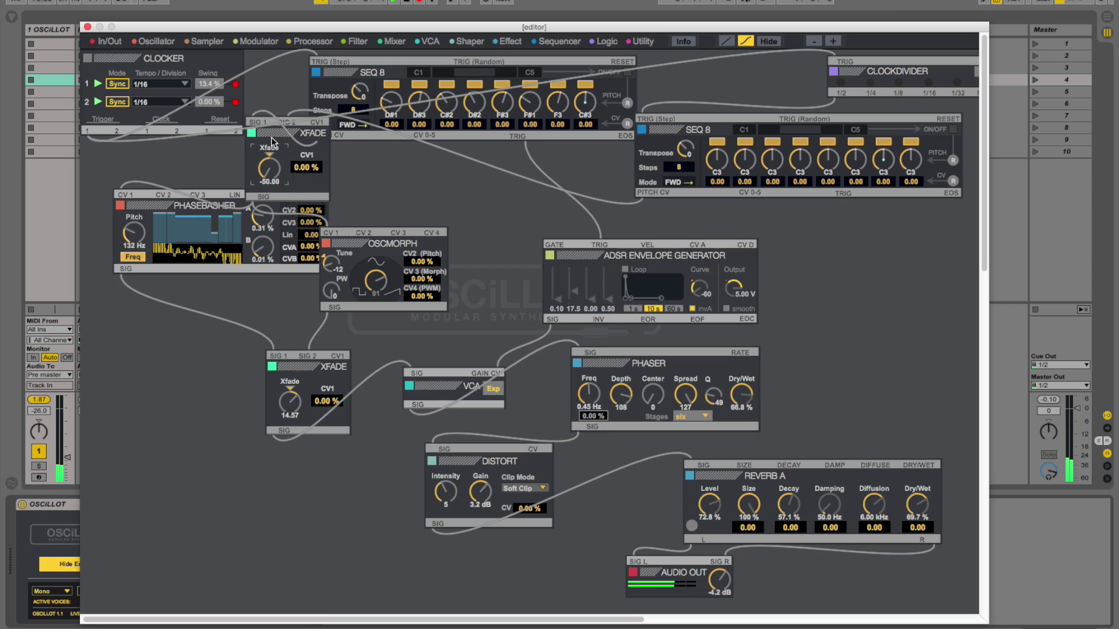
{"action": "mouse_move", "coordinate": [274, 171]}
{"action": "left_mouse_down"}
{"action": "mouse_move", "coordinate": [272, 153]}
{"action": "mouse_move", "coordinate": [274, 178]}
{"action": "left_mouse_up"}
Set the second SEQ 8's eight step pitches to A#2, C#3, F3, A#3, A#2, D3, B3 and F3.
{"action": "left_click_drag", "start_coordinate": [720, 174], "coordinate": [719, 184]}
{"action": "type", "text": "C"}
{"action": "left_click_drag", "start_coordinate": [752, 176], "coordinate": [752, 176]}
{"action": "left_click_drag", "start_coordinate": [773, 174], "coordinate": [772, 174]}
{"action": "left_click", "coordinate": [797, 171]}
{"action": "left_click", "coordinate": [801, 173]}
{"action": "left_click_drag", "start_coordinate": [823, 172], "coordinate": [828, 169]}
{"action": "left_click", "coordinate": [855, 172]}
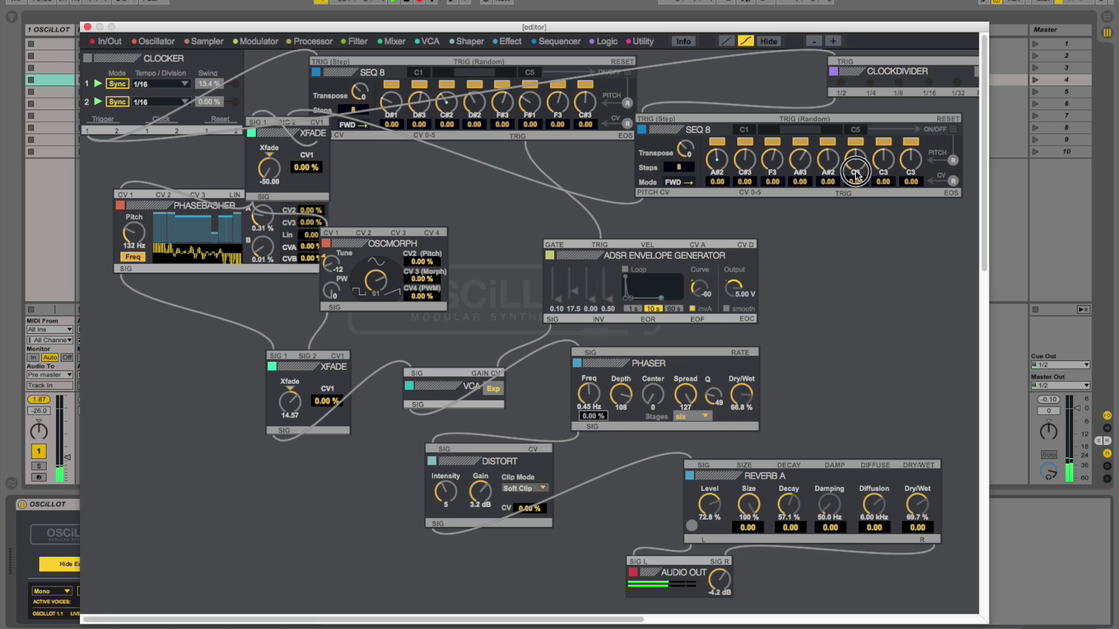
{"action": "type", "text": "D"}
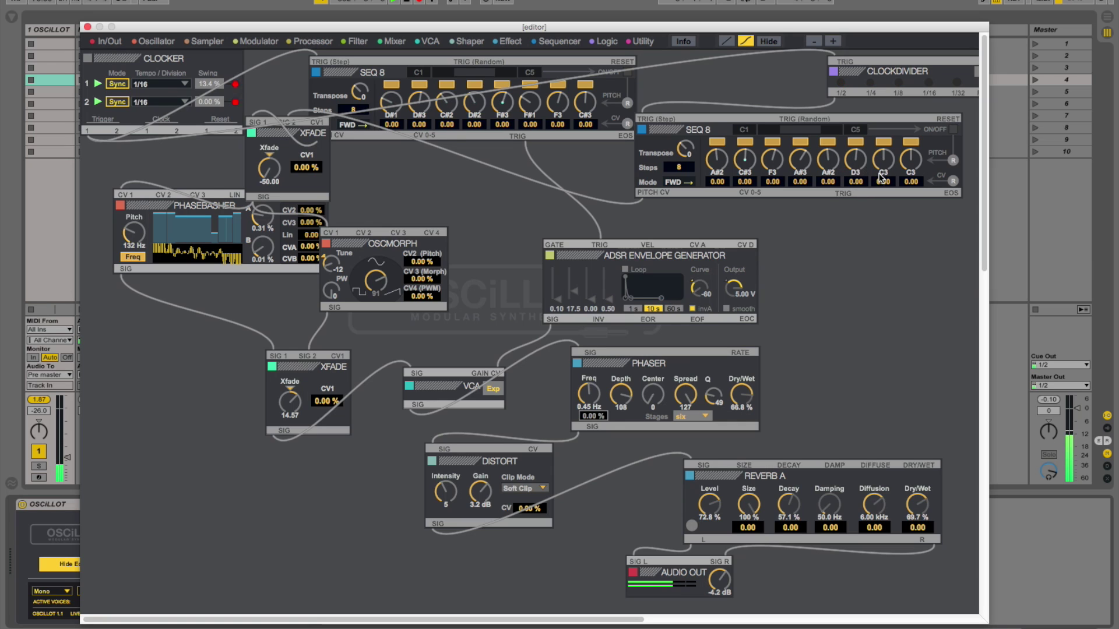
{"action": "left_click_drag", "start_coordinate": [880, 178], "coordinate": [909, 177]}
Set the ADSR envelope's decay to 43.9 and move the upper Xfade, kept at -50.00, to the right under the first SEQ 8.
{"action": "left_click_drag", "start_coordinate": [572, 289], "coordinate": [575, 278]}
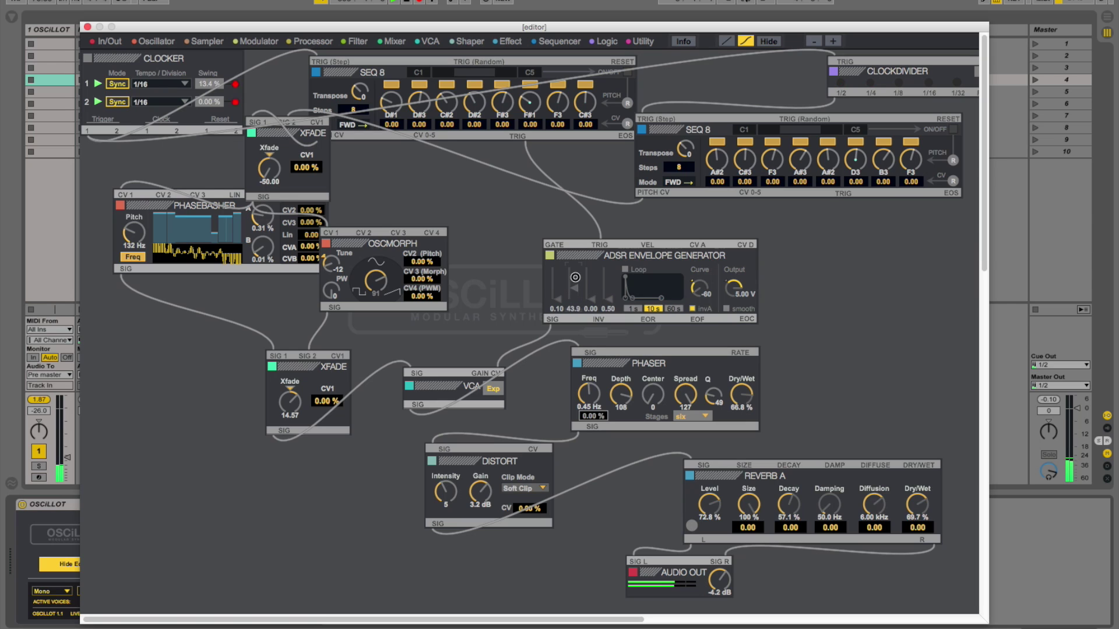
{"action": "left_click_drag", "start_coordinate": [271, 173], "coordinate": [267, 113]}
{"action": "left_click_drag", "start_coordinate": [268, 172], "coordinate": [275, 181]}
{"action": "left_click_drag", "start_coordinate": [282, 138], "coordinate": [344, 148]}
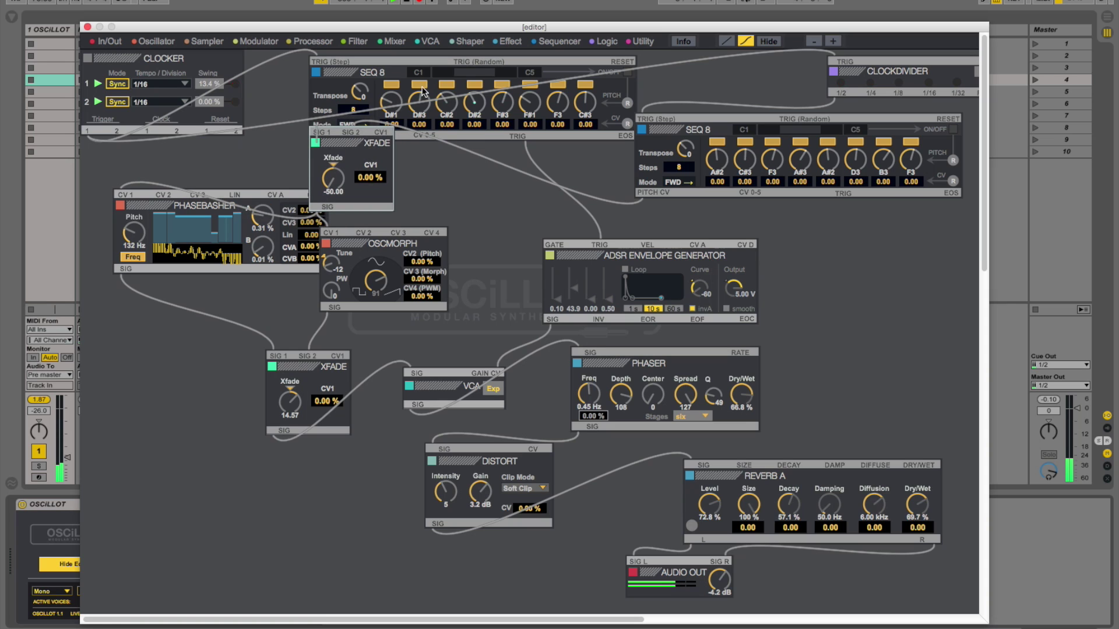
Try toggling the first SEQ 8's second step and sweeping the upper Xfade's crossfade away from -50.00 and back.
{"action": "left_click", "coordinate": [420, 85]}
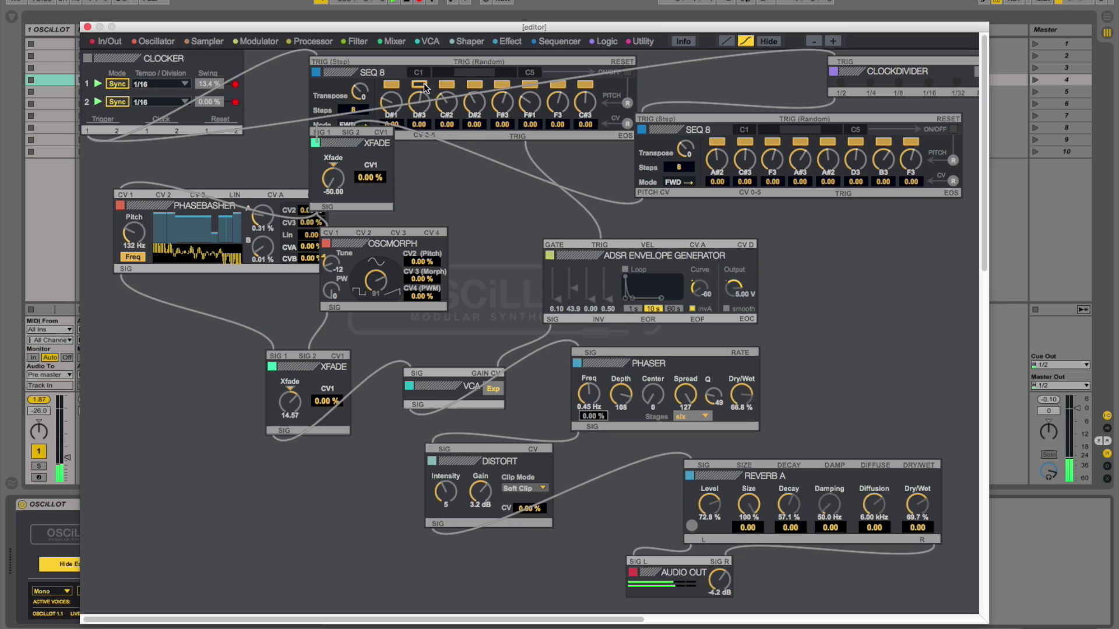
{"action": "left_click_drag", "start_coordinate": [333, 185], "coordinate": [333, 127]}
{"action": "left_click_drag", "start_coordinate": [339, 181], "coordinate": [340, 182]}
Move the OscMorph module down and to the right, and readjust its waveform morph.
{"action": "left_click_drag", "start_coordinate": [366, 245], "coordinate": [406, 262]}
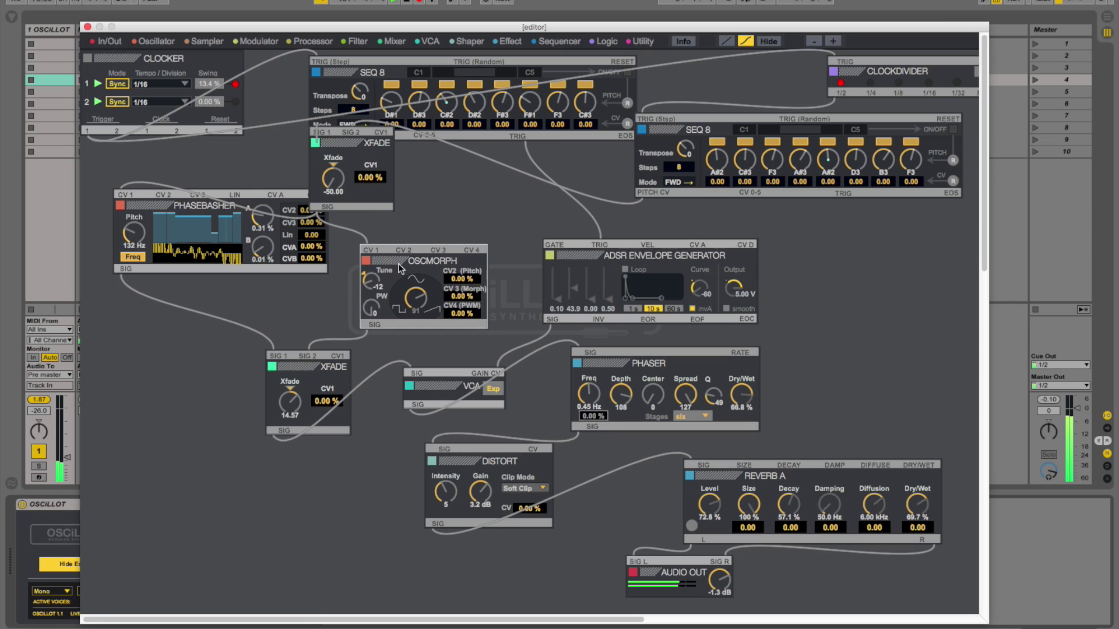
{"action": "left_click_drag", "start_coordinate": [420, 342], "coordinate": [419, 368]}
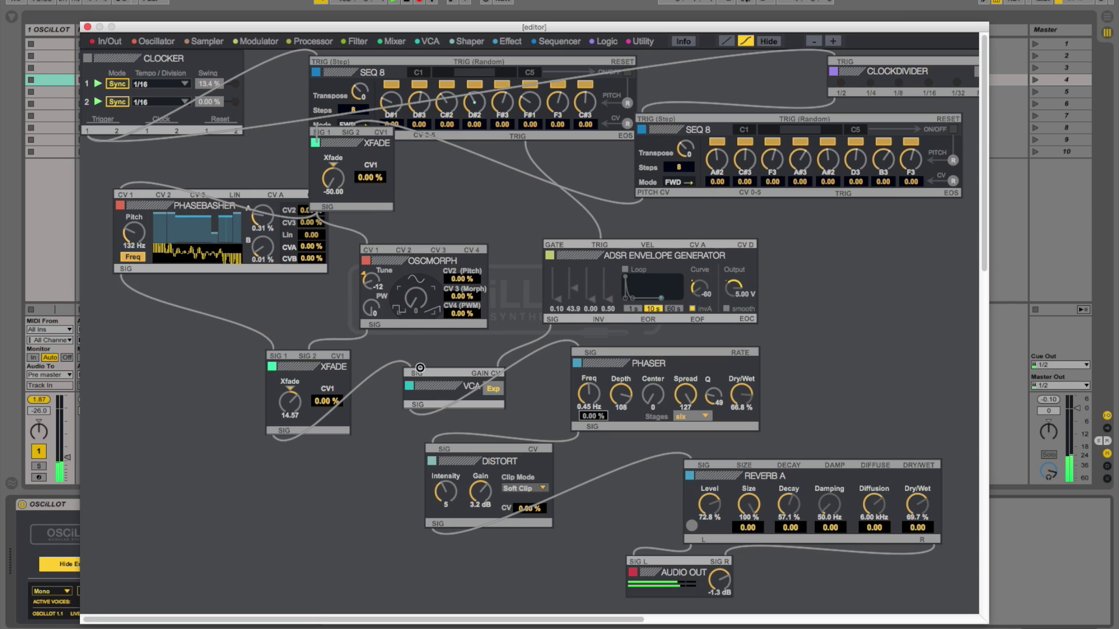
{"action": "left_click_drag", "start_coordinate": [413, 292], "coordinate": [418, 295]}
Add a Red Filter module and place it below the lower Xfade.
{"action": "left_click", "coordinate": [191, 41]}
{"action": "left_click", "coordinate": [260, 41]}
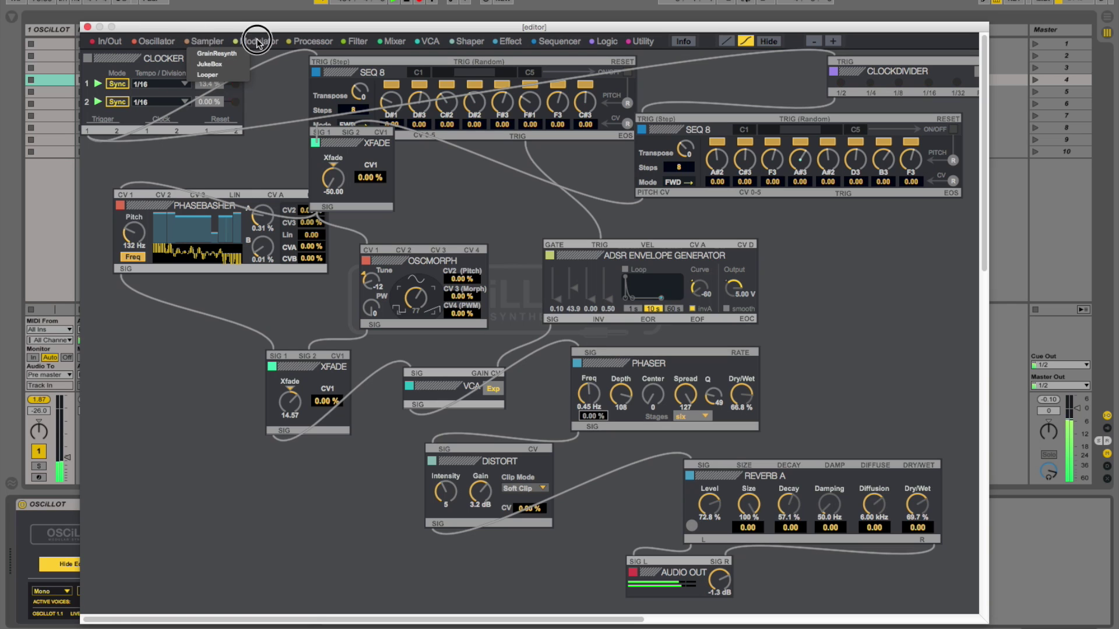
{"action": "left_click", "coordinate": [294, 42]}
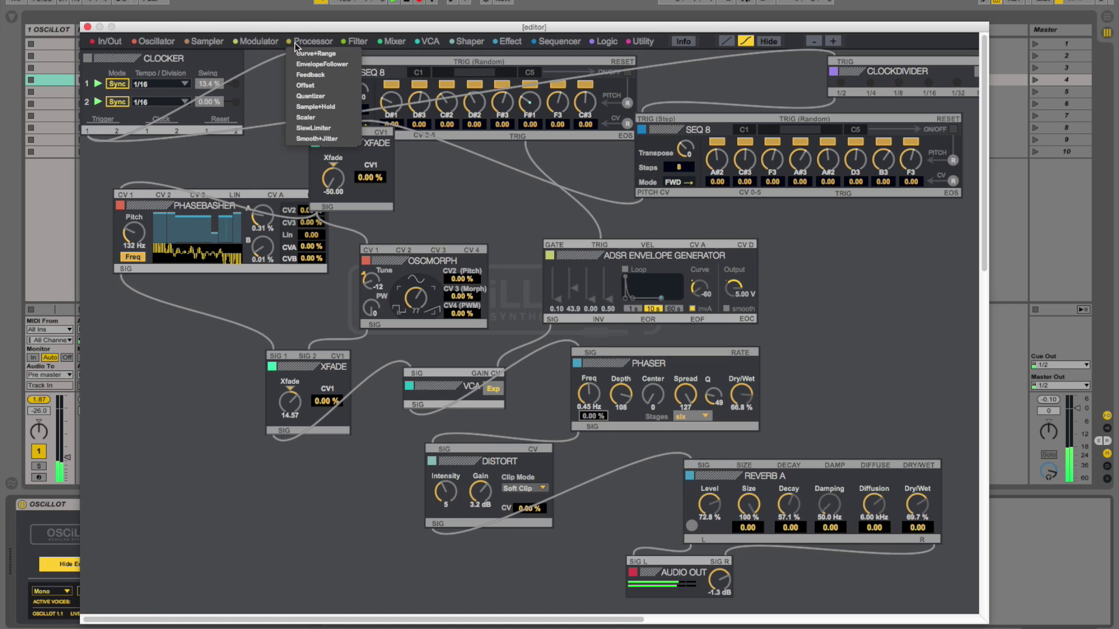
{"action": "left_click", "coordinate": [356, 41]}
{"action": "left_click", "coordinate": [371, 117]}
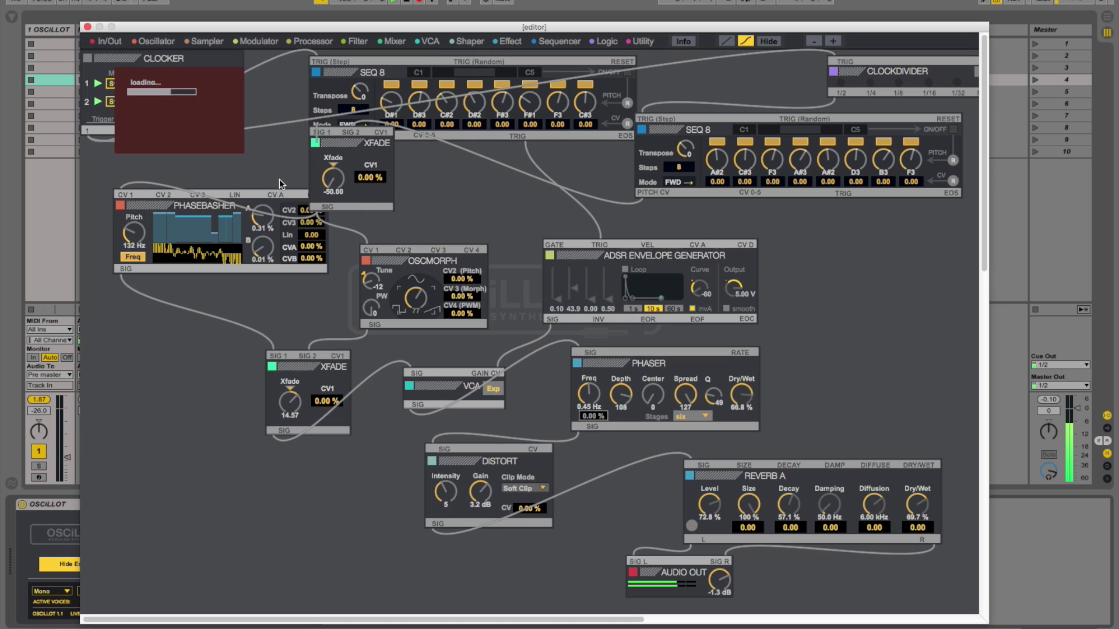
{"action": "left_click_drag", "start_coordinate": [145, 89], "coordinate": [296, 496]}
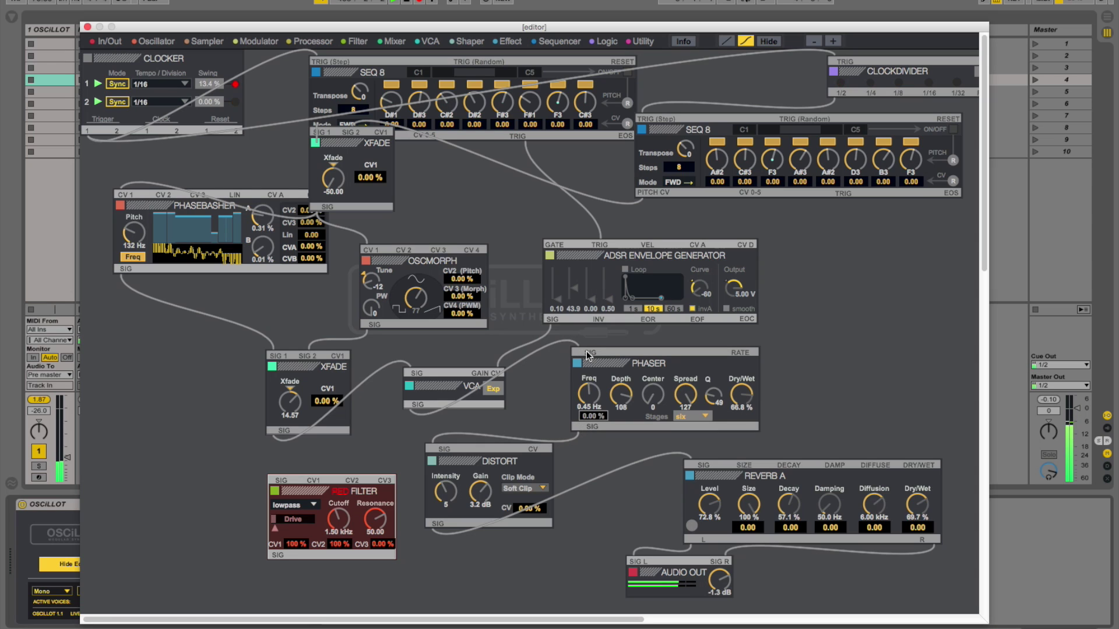
Route the VCA output through the Red Filter into the Phaser, with the filter's cutoff at 1.01 kHz and resonance at 31.96.
{"action": "left_click_drag", "start_coordinate": [415, 406], "coordinate": [282, 484]}
{"action": "left_click_drag", "start_coordinate": [275, 556], "coordinate": [590, 353]}
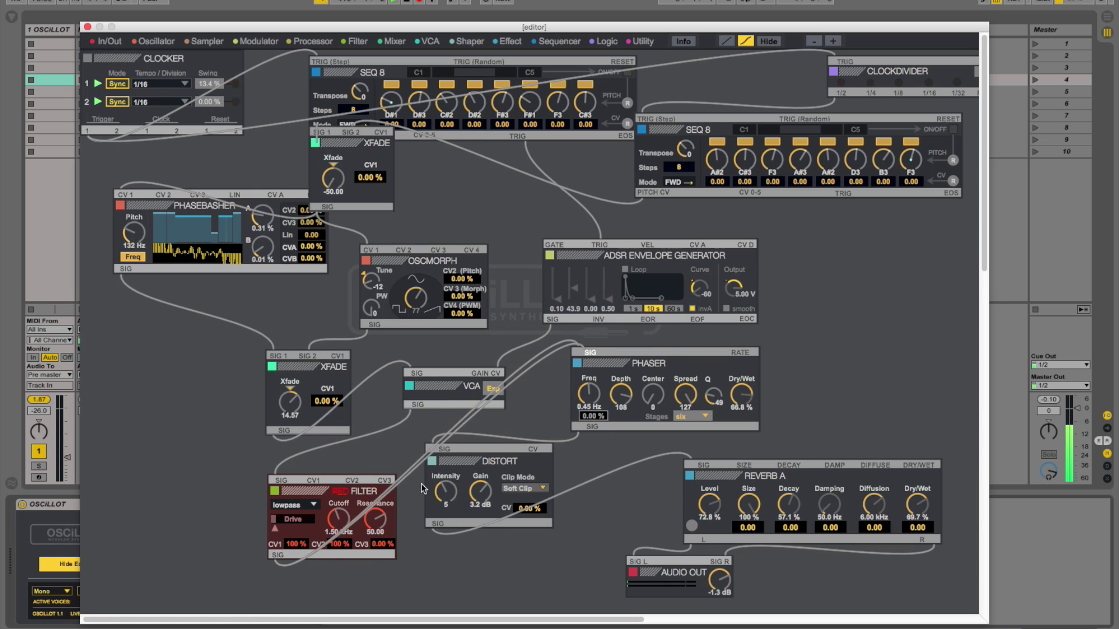
{"action": "left_click_drag", "start_coordinate": [339, 522], "coordinate": [371, 528]}
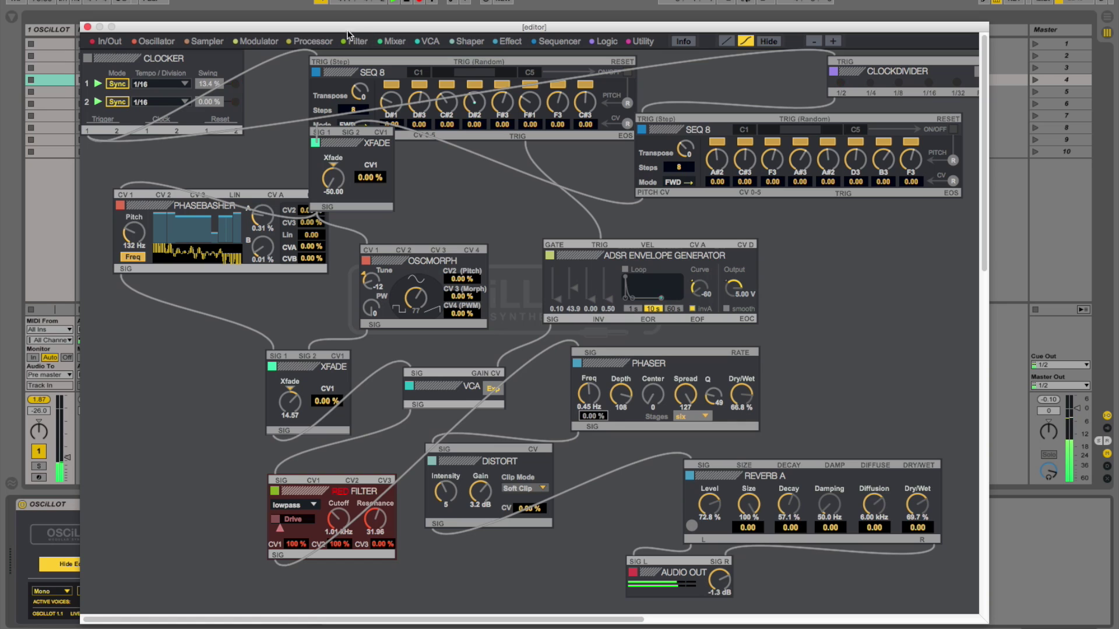
Add an LFO A module to the left of the filter and set its rate to 4.86 Hz and depth to 46.9 %.
{"action": "left_click", "coordinate": [267, 44]}
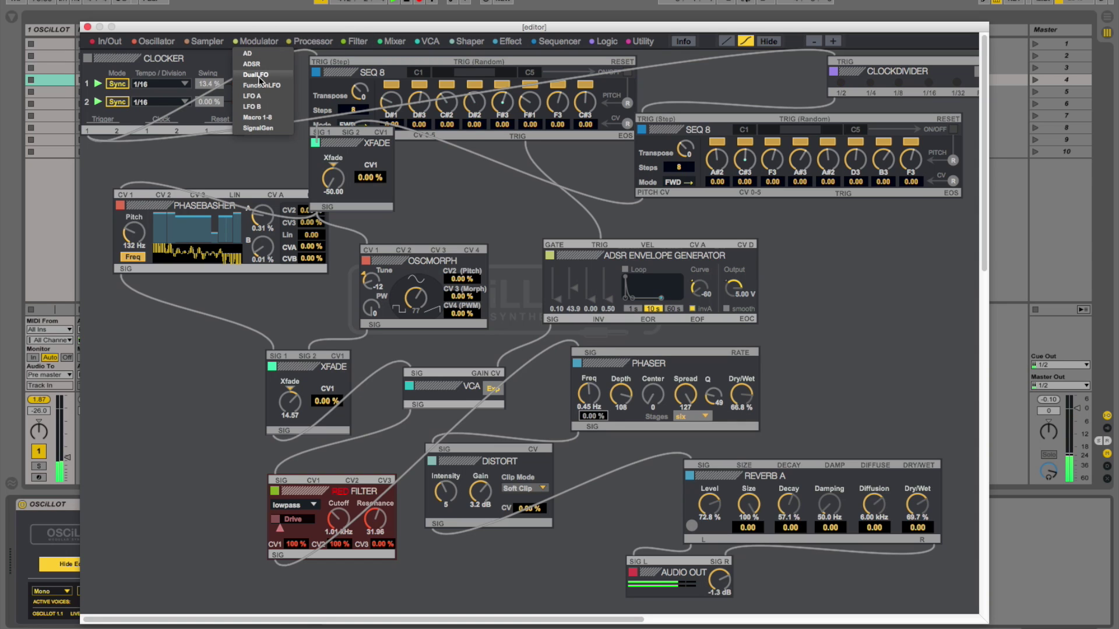
{"action": "left_click", "coordinate": [258, 97]}
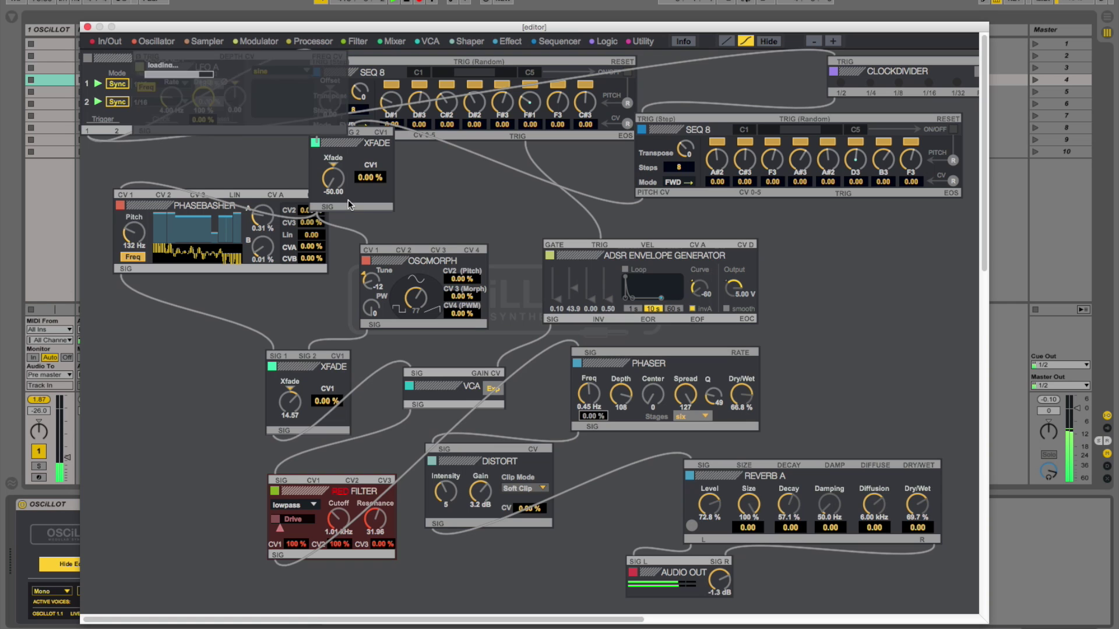
{"action": "left_click_drag", "start_coordinate": [186, 61], "coordinate": [140, 393]}
{"action": "left_click_drag", "start_coordinate": [124, 431], "coordinate": [159, 451]}
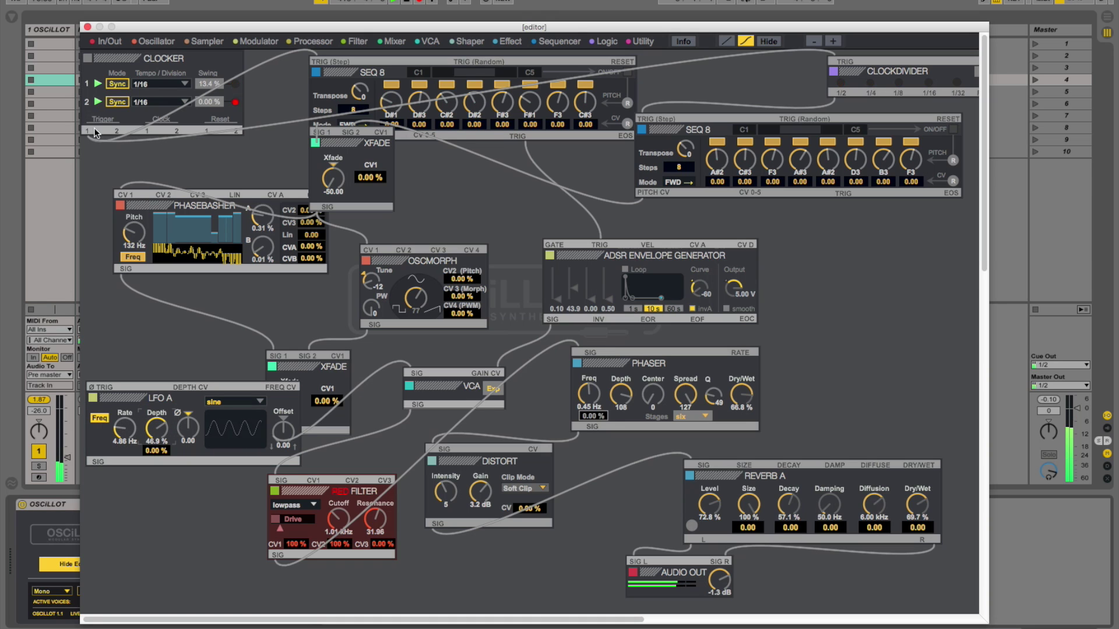
Patch the Clocker's Trigger 1 output to the LFO A's phase trigger input, and switch the LFO to Sync at a 1/8 rate.
{"action": "left_click", "coordinate": [107, 353]}
{"action": "left_click_drag", "start_coordinate": [107, 353], "coordinate": [105, 389]}
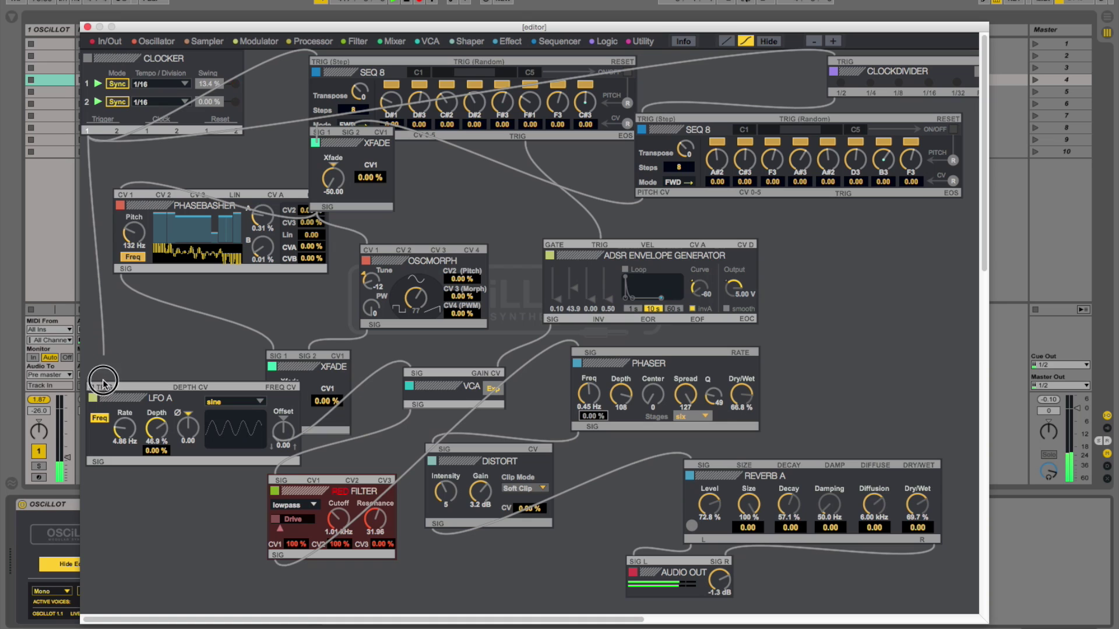
{"action": "left_click", "coordinate": [99, 418]}
{"action": "left_click_drag", "start_coordinate": [114, 435], "coordinate": [134, 442]}
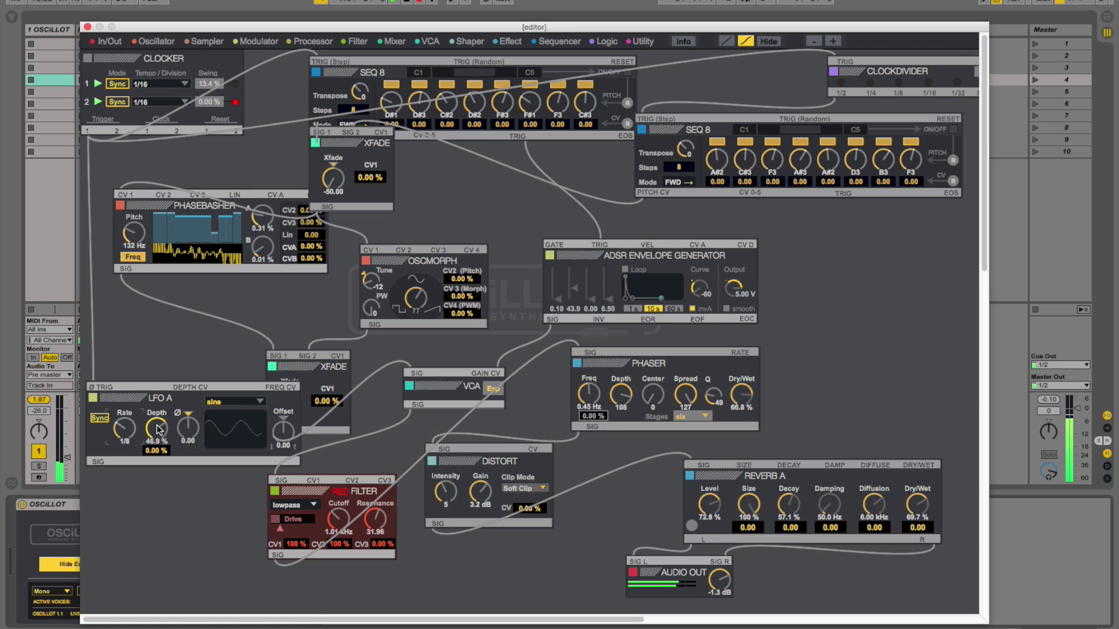
Switch the LFO A's waveform to up and set its depth to 60.8 %.
{"action": "left_click", "coordinate": [232, 402]}
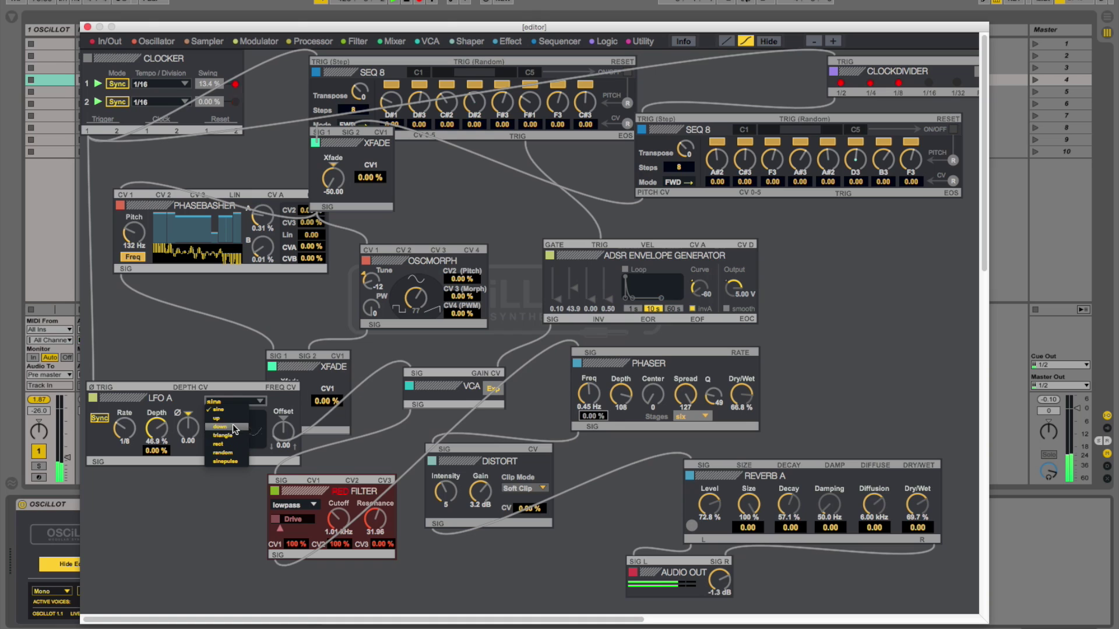
{"action": "left_click", "coordinate": [221, 418]}
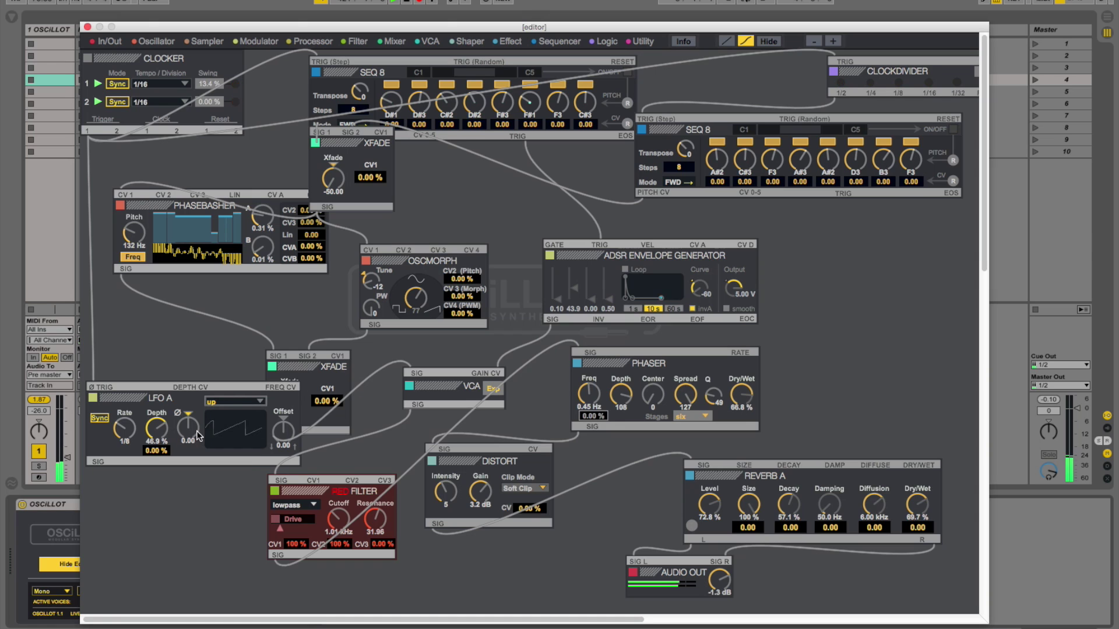
{"action": "left_click_drag", "start_coordinate": [157, 430], "coordinate": [155, 447]}
Move the LFO A up above the filter and patch its SIG output to the Red Filter's CV1 input.
{"action": "left_click_drag", "start_coordinate": [162, 405], "coordinate": [161, 338]}
{"action": "left_click_drag", "start_coordinate": [92, 392], "coordinate": [315, 481]}
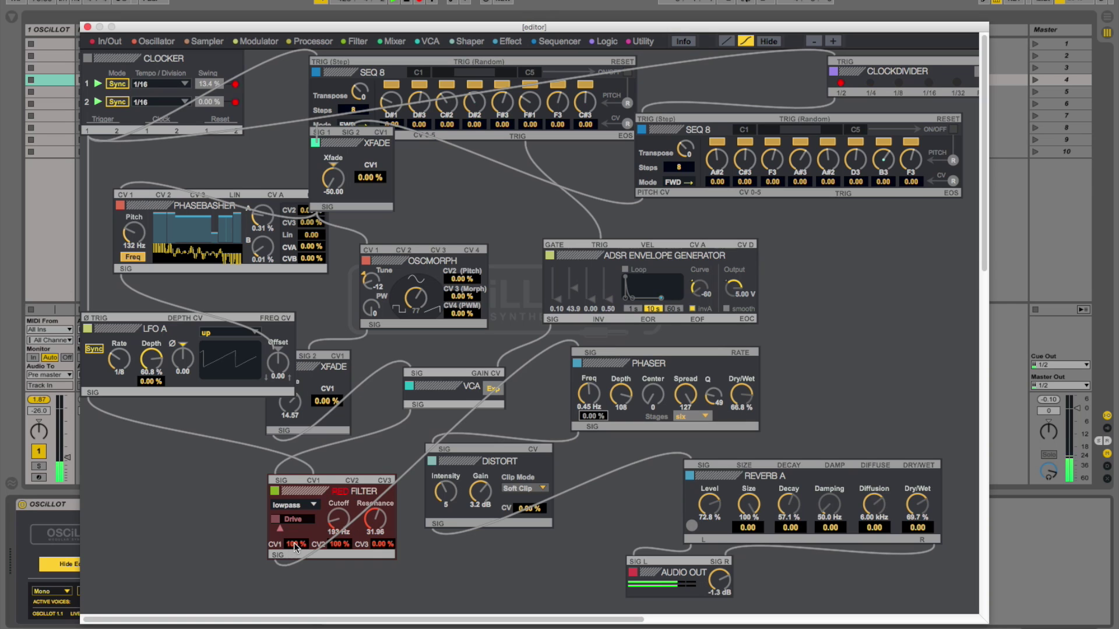
Set the filter's CV1 amount to 81.1 %, resonance to 46.72 and cutoff to 1.45 kHz, Distort gain to 8.5 dB and Audio Out to 0.9 dB.
{"action": "left_click_drag", "start_coordinate": [296, 547], "coordinate": [297, 548]}
{"action": "left_click_drag", "start_coordinate": [369, 529], "coordinate": [369, 525]}
{"action": "left_click_drag", "start_coordinate": [478, 480], "coordinate": [478, 470]}
{"action": "left_click_drag", "start_coordinate": [719, 580], "coordinate": [719, 575]}
{"action": "left_click_drag", "start_coordinate": [343, 528], "coordinate": [342, 519]}
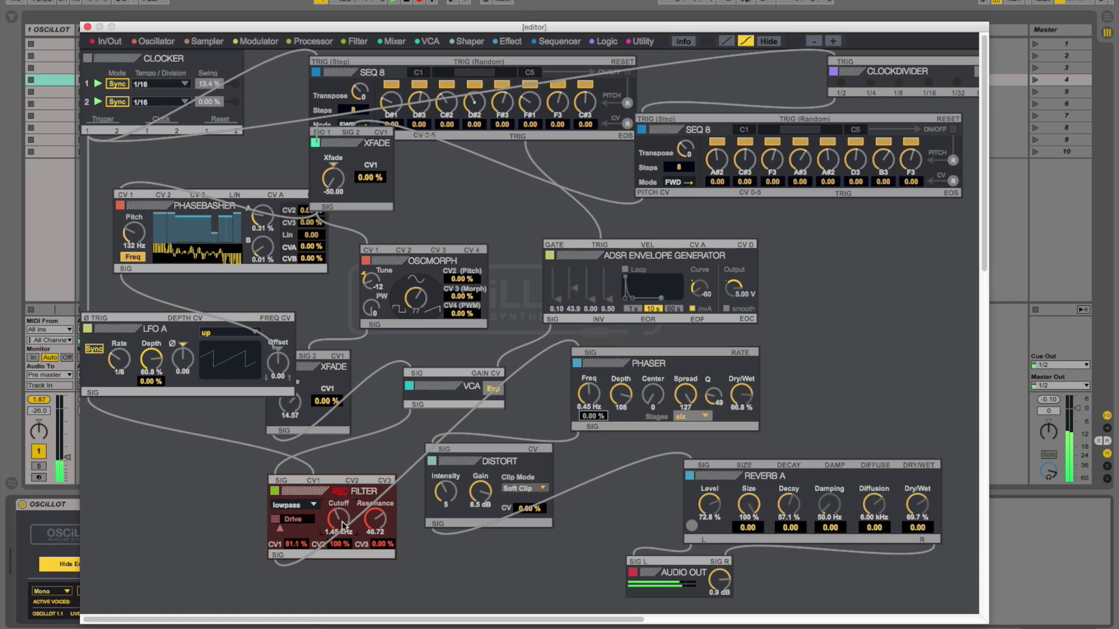
Set the Oscmorph's waveform morph to 25 and the ADSR decay to 75.8, and try sweeping the upper Xfade.
{"action": "left_click_drag", "start_coordinate": [418, 296], "coordinate": [420, 330]}
{"action": "mouse_move", "coordinate": [575, 288]}
{"action": "left_mouse_down"}
{"action": "mouse_move", "coordinate": [577, 307]}
{"action": "mouse_move", "coordinate": [577, 285]}
{"action": "left_mouse_up"}
{"action": "left_click_drag", "start_coordinate": [330, 181], "coordinate": [577, 167]}
Examine the modules available in the editor's categories, including Sequencer, Logic, Effect, Mixer, Processor and Sampler.
{"action": "left_click_drag", "start_coordinate": [127, 31], "coordinate": [183, 20]}
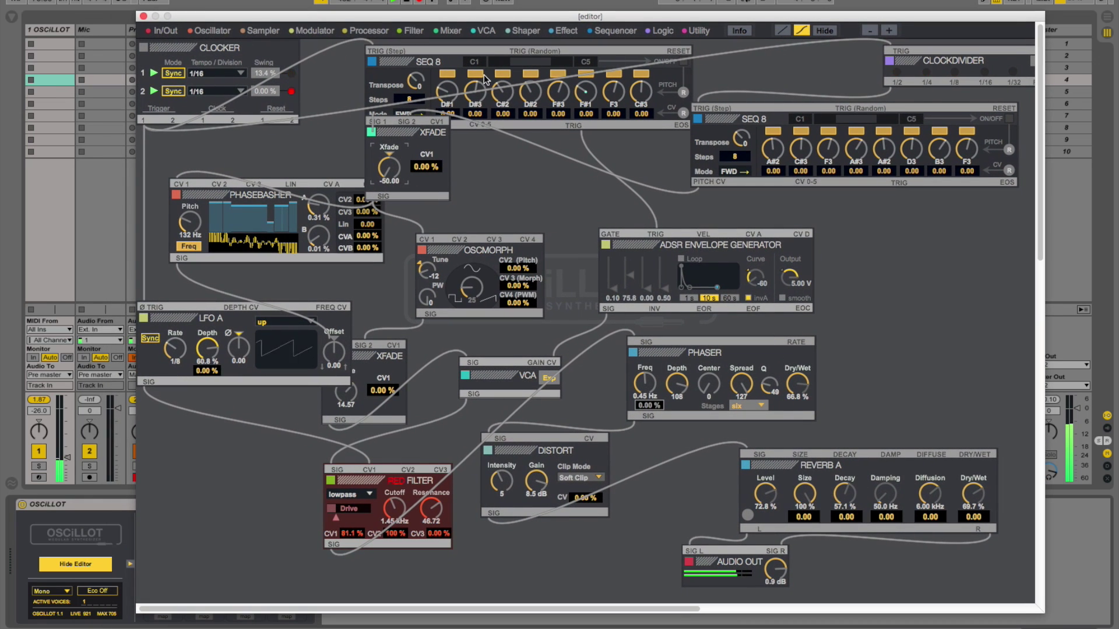
{"action": "left_click", "coordinate": [604, 32]}
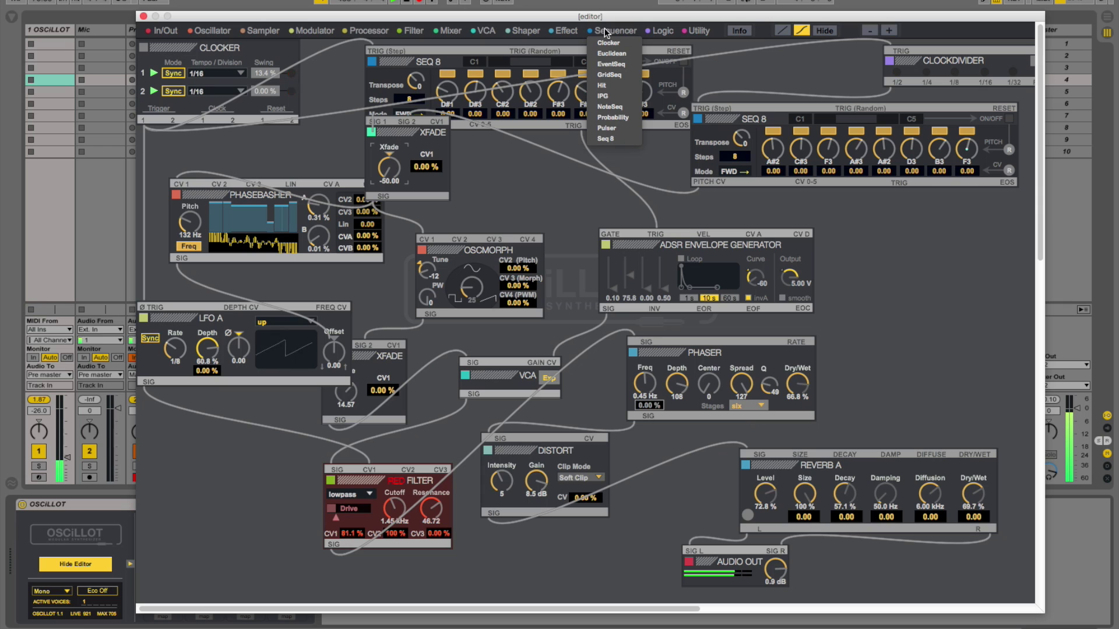
{"action": "left_click", "coordinate": [706, 32]}
{"action": "left_click", "coordinate": [670, 33]}
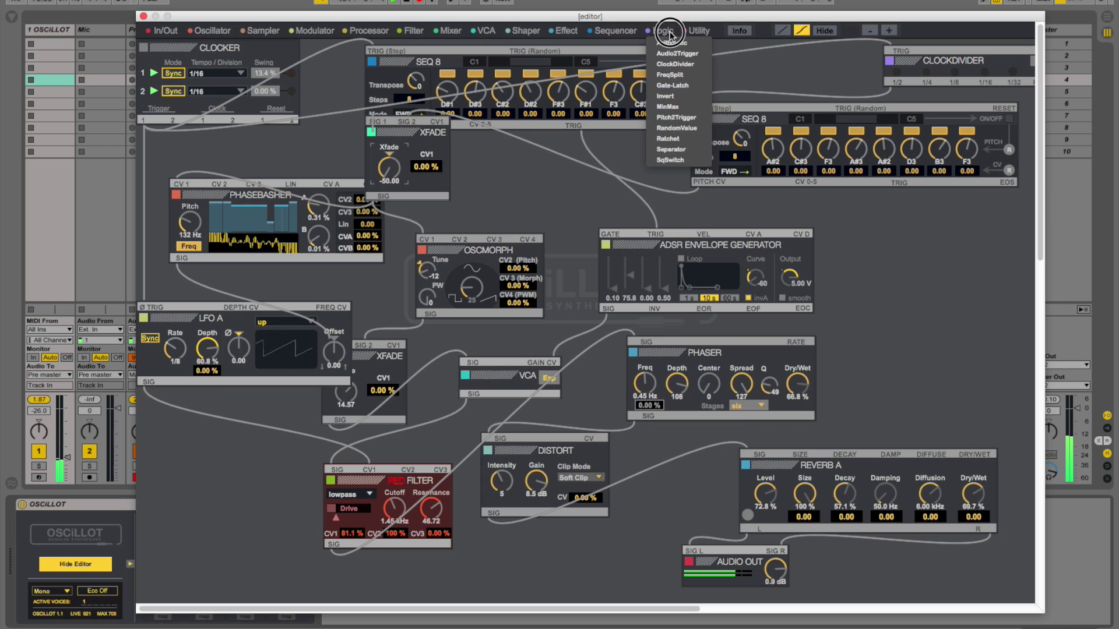
{"action": "mouse_move", "coordinate": [630, 36]}
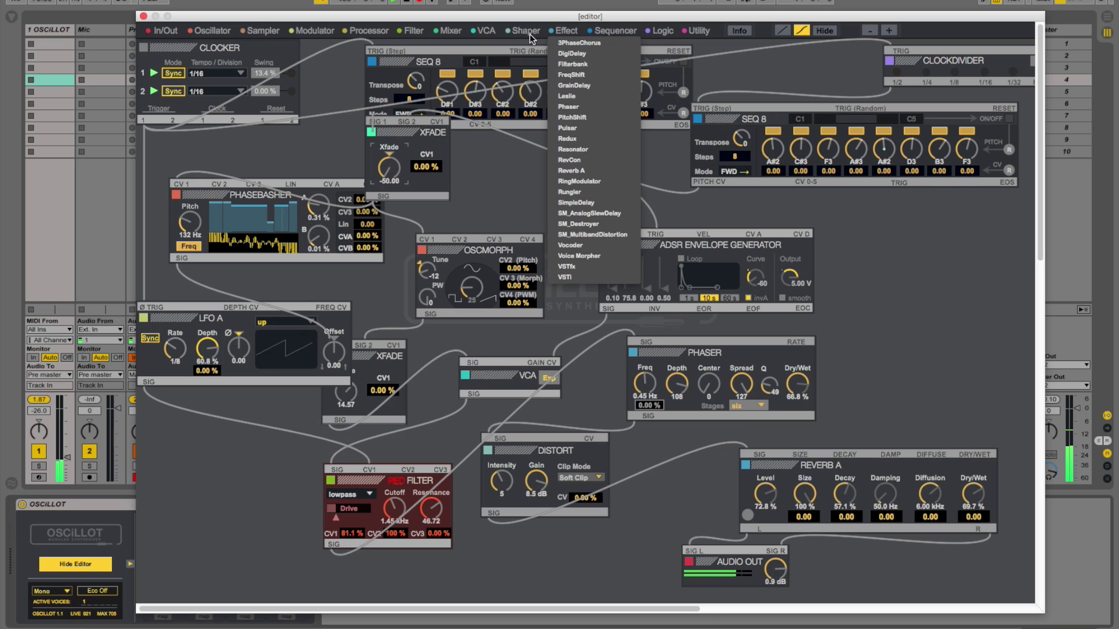
{"action": "mouse_move", "coordinate": [475, 34]}
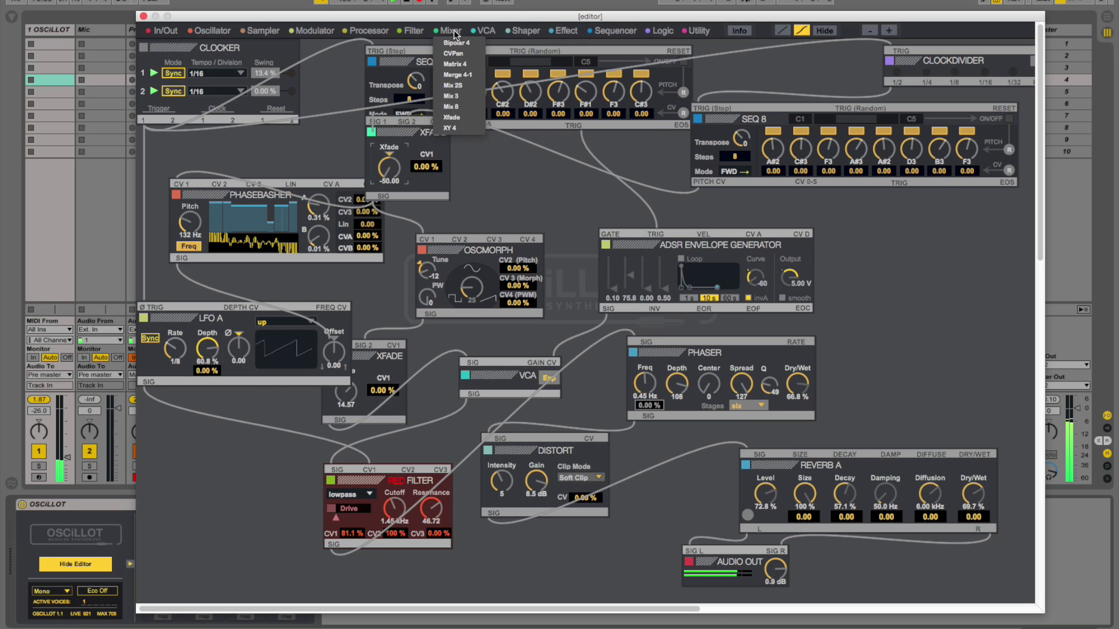
{"action": "mouse_move", "coordinate": [404, 36]}
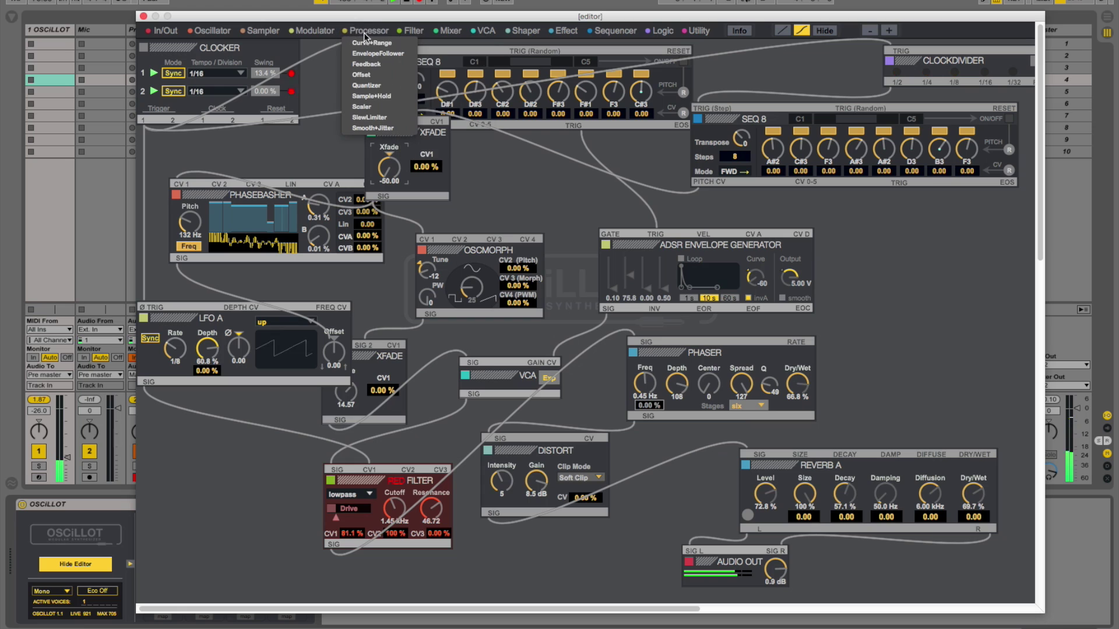
{"action": "mouse_move", "coordinate": [260, 35]}
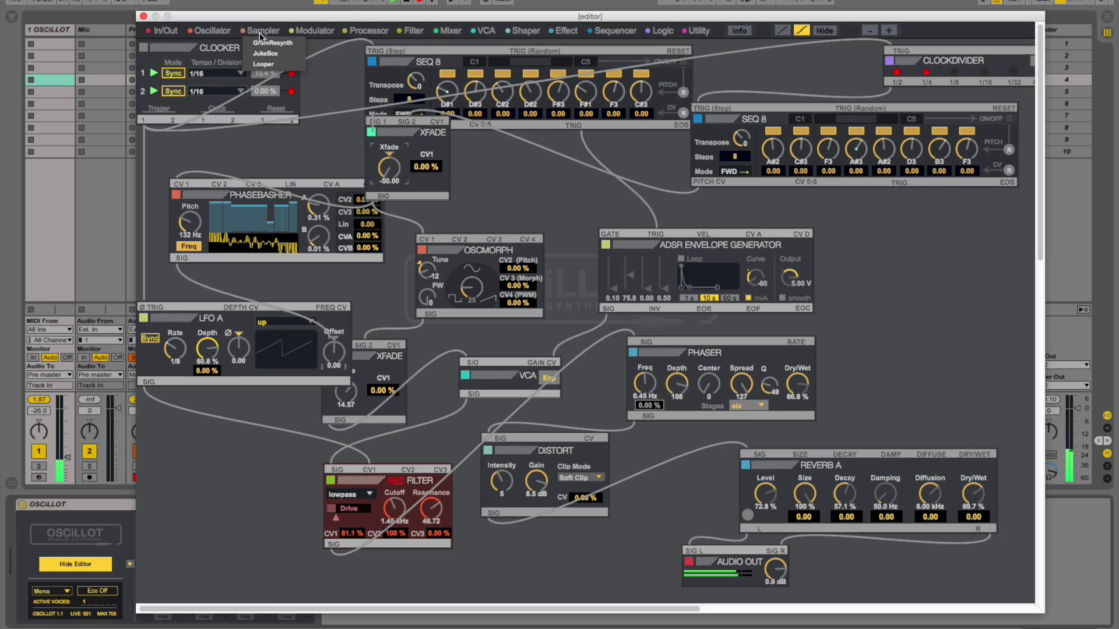
{"action": "mouse_move", "coordinate": [220, 31]}
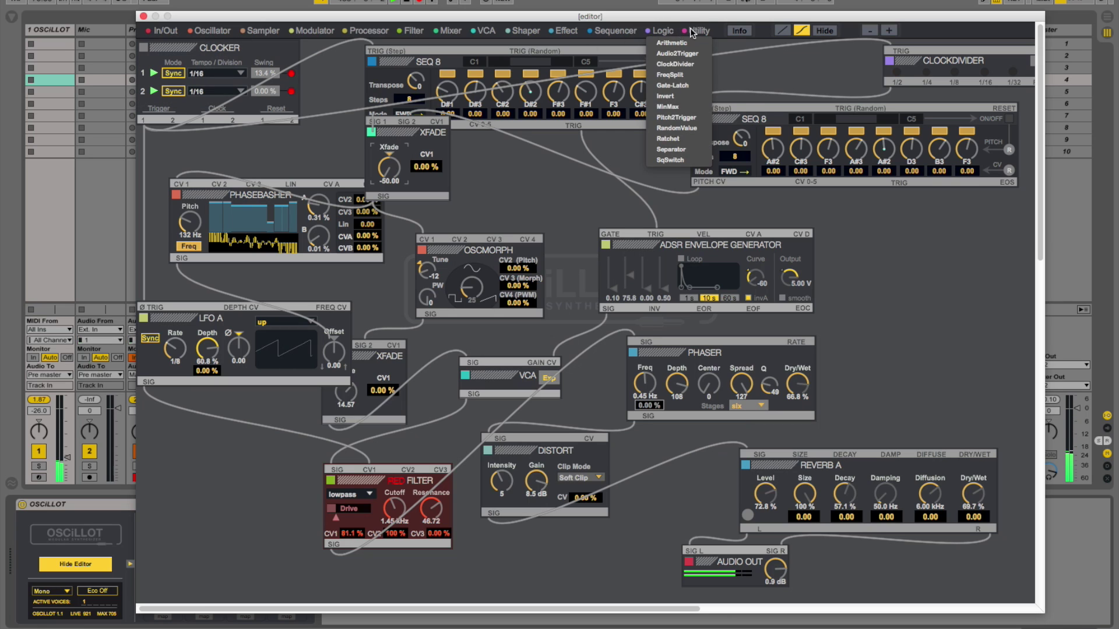
{"action": "mouse_move", "coordinate": [699, 33]}
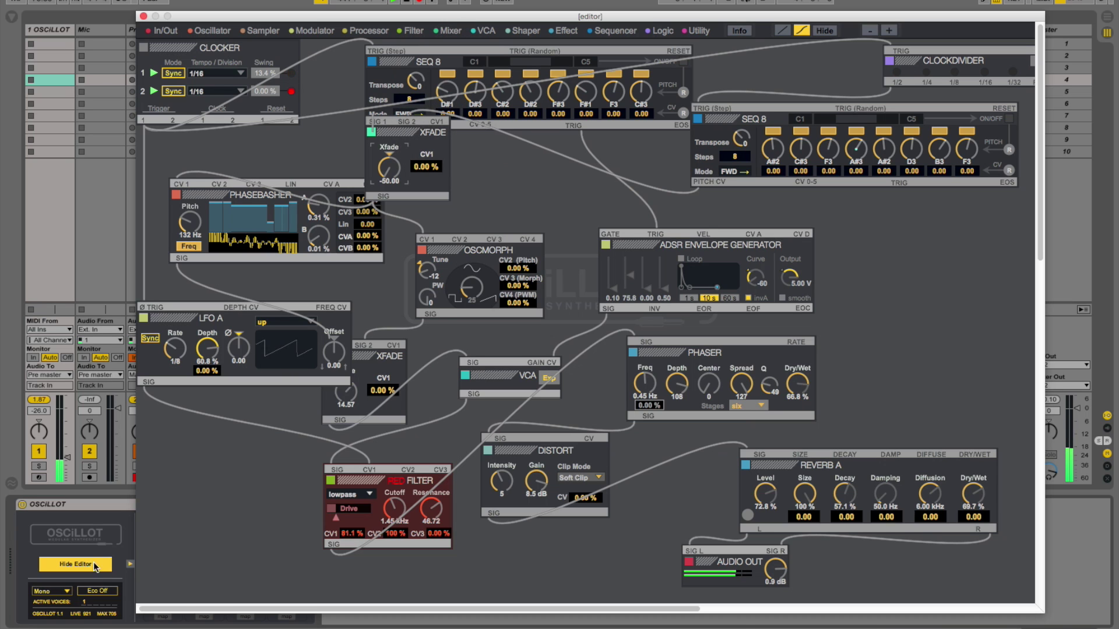
Map Macro 1 to the upper Xfade, the Oscmorph's waveform morph and the LFO A's rate.
{"action": "left_click_drag", "start_coordinate": [203, 17], "coordinate": [268, 14]}
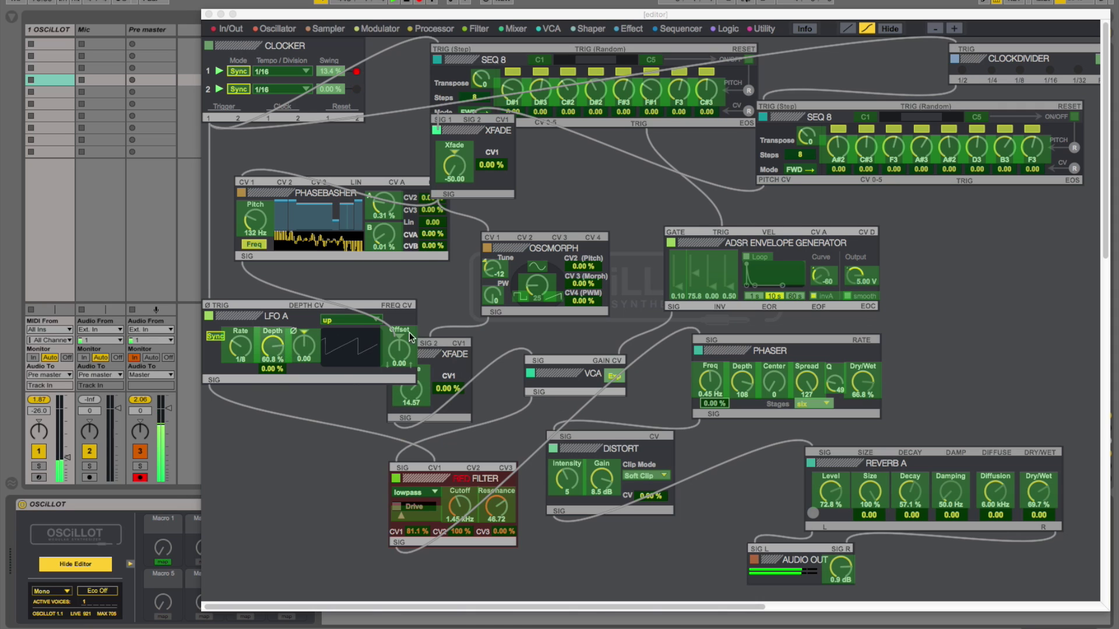
{"action": "left_click", "coordinate": [456, 168]}
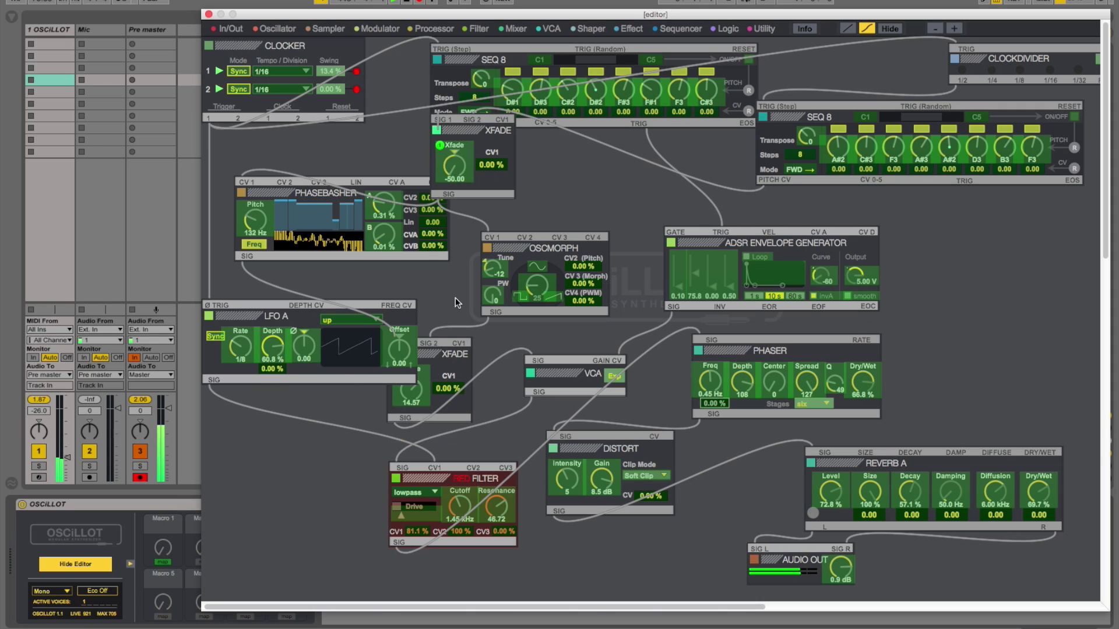
{"action": "left_click", "coordinate": [537, 286]}
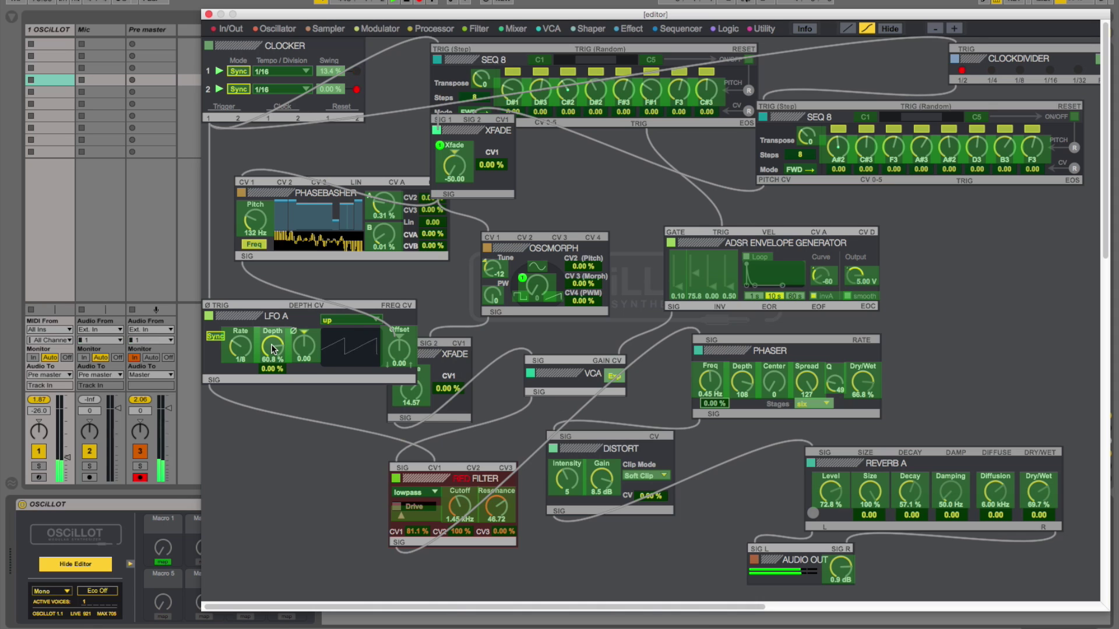
{"action": "mouse_move", "coordinate": [233, 348]}
{"action": "left_mouse_down"}
{"action": "mouse_move", "coordinate": [233, 335]}
{"action": "mouse_move", "coordinate": [231, 350]}
{"action": "left_mouse_up"}
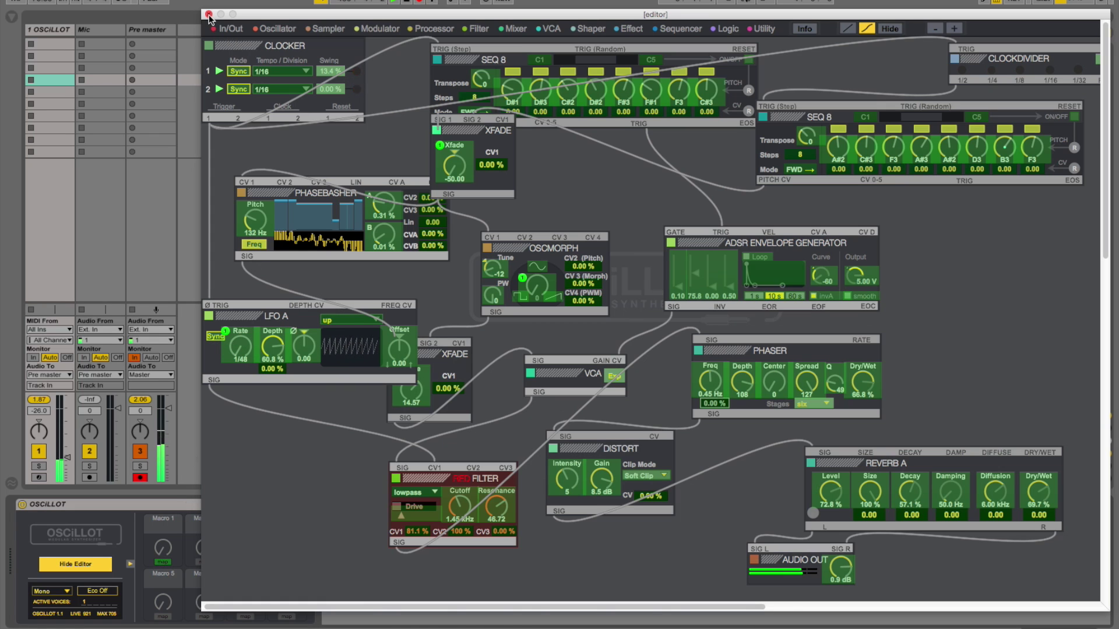
Close the editor and sweep Macro 1 to try out the mapped parameters.
{"action": "left_click", "coordinate": [209, 14]}
{"action": "left_click", "coordinate": [164, 562]}
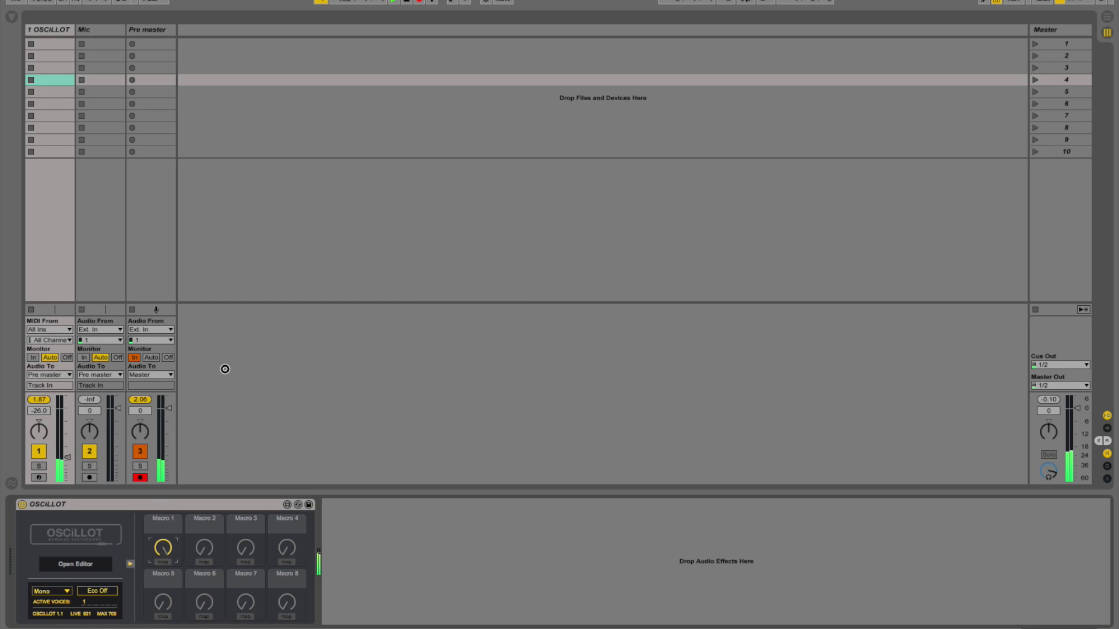
{"action": "left_click", "coordinate": [164, 552]}
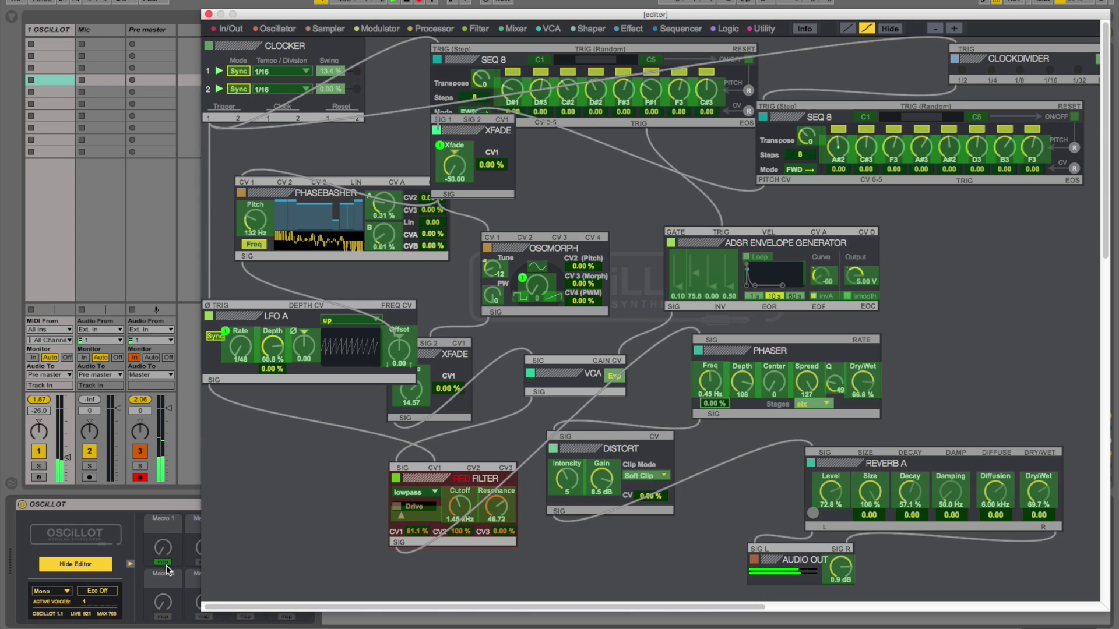
Reopen the editor outside mapping mode and move the upper Xfade clear of the first SEQ 8 and the Phasebasher.
{"action": "left_click", "coordinate": [162, 563]}
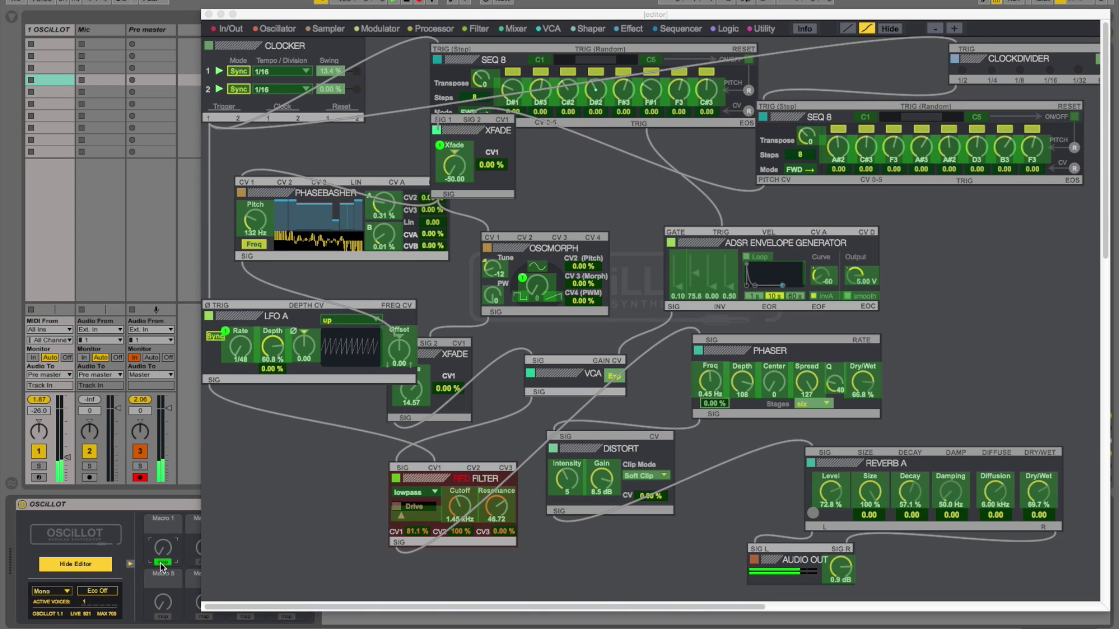
{"action": "left_click", "coordinate": [284, 499]}
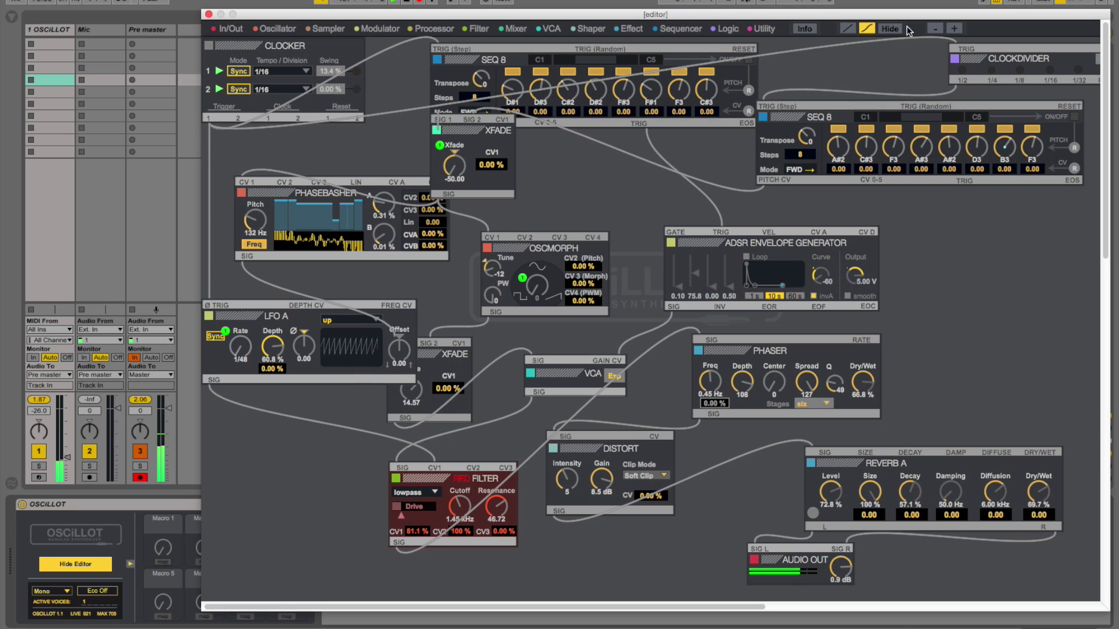
{"action": "left_click", "coordinate": [942, 27]}
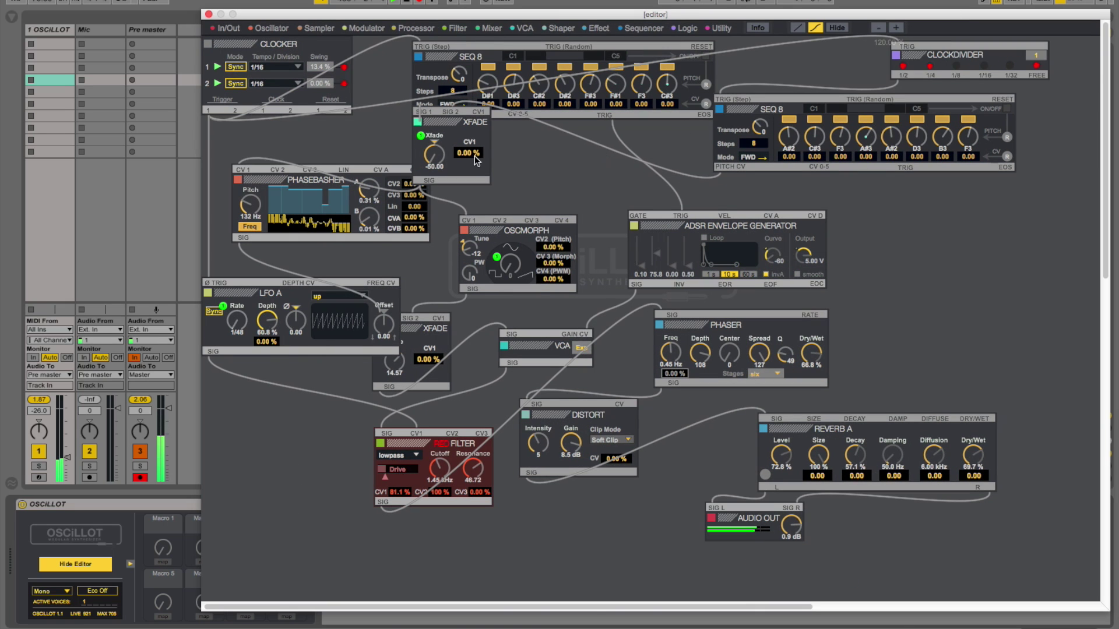
{"action": "left_click_drag", "start_coordinate": [460, 130], "coordinate": [493, 144]}
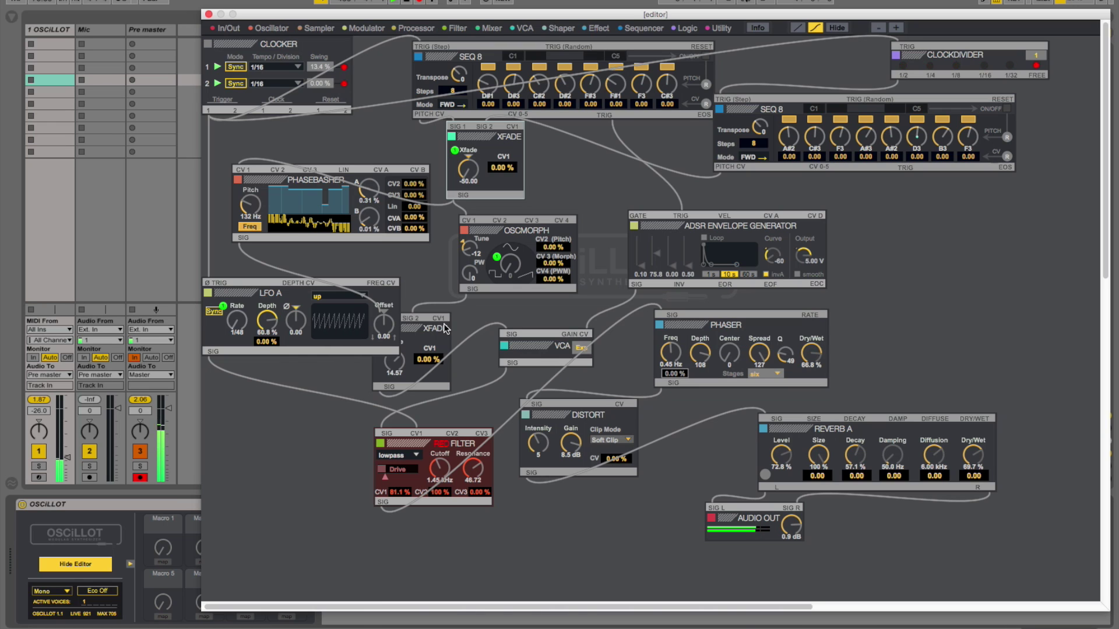
Set the OSCiLLOT track's volume to -31.5 dB.
{"action": "left_click_drag", "start_coordinate": [67, 458], "coordinate": [67, 456]}
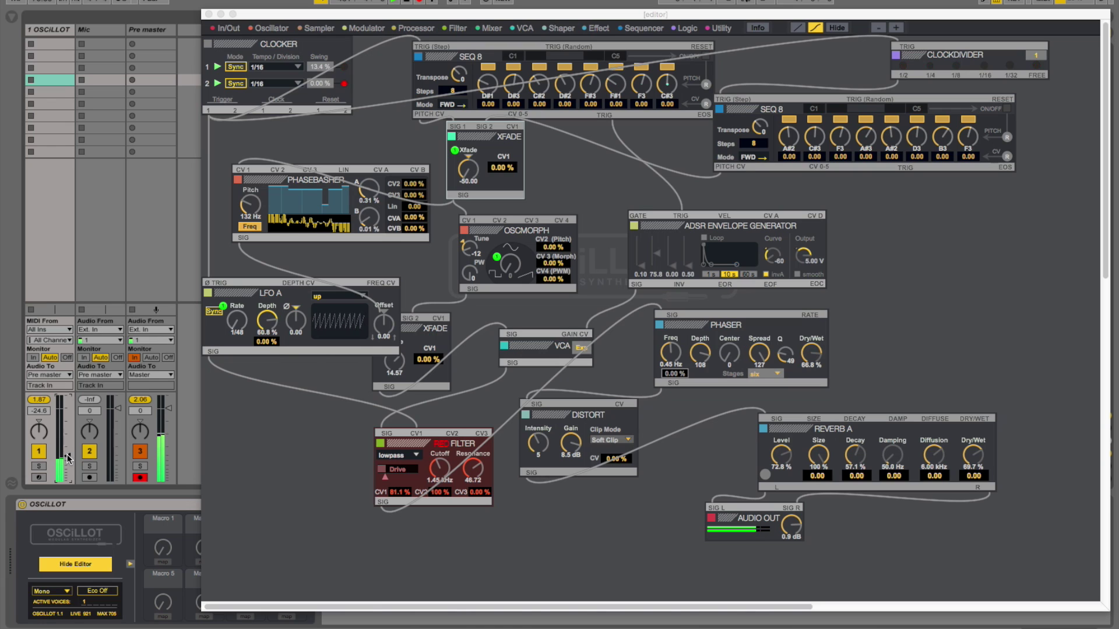
{"action": "left_click_drag", "start_coordinate": [69, 459], "coordinate": [68, 461]}
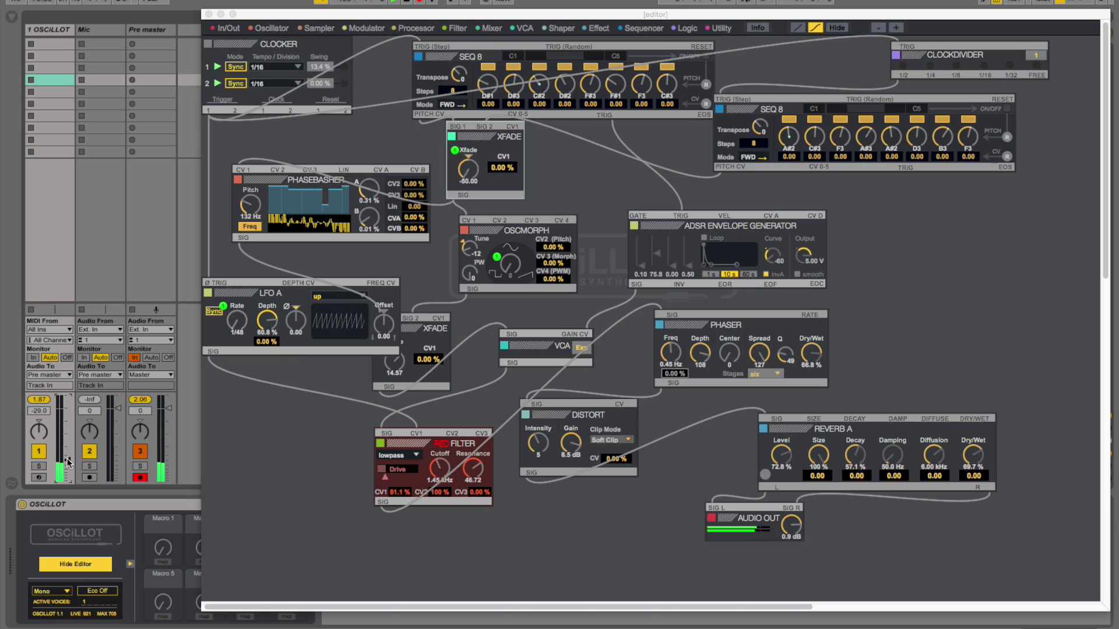
{"action": "left_click_drag", "start_coordinate": [69, 463], "coordinate": [69, 464]}
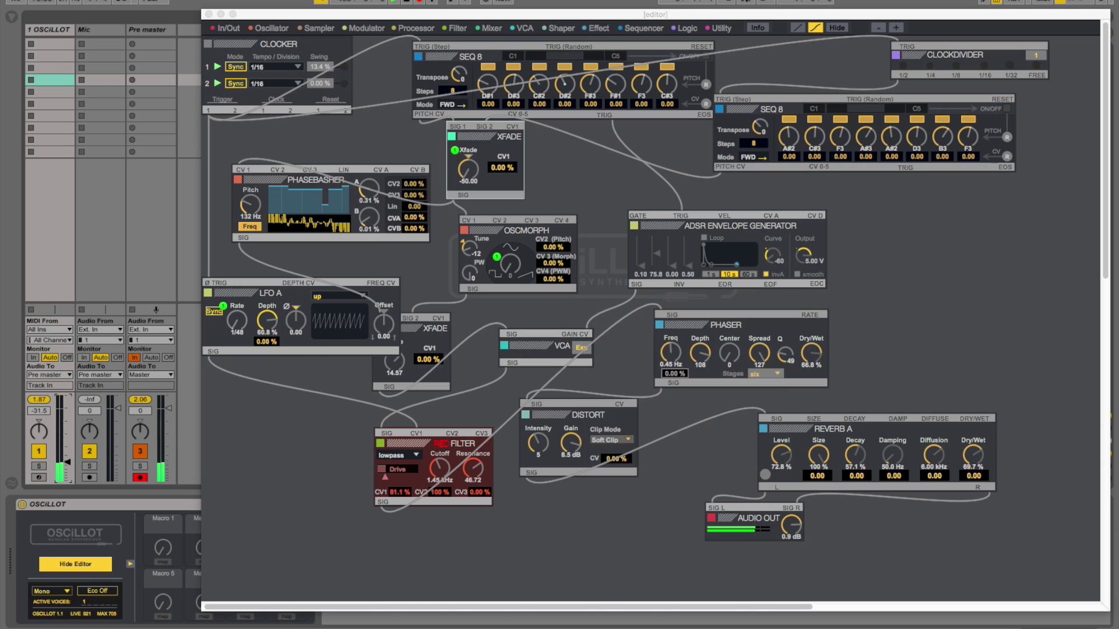